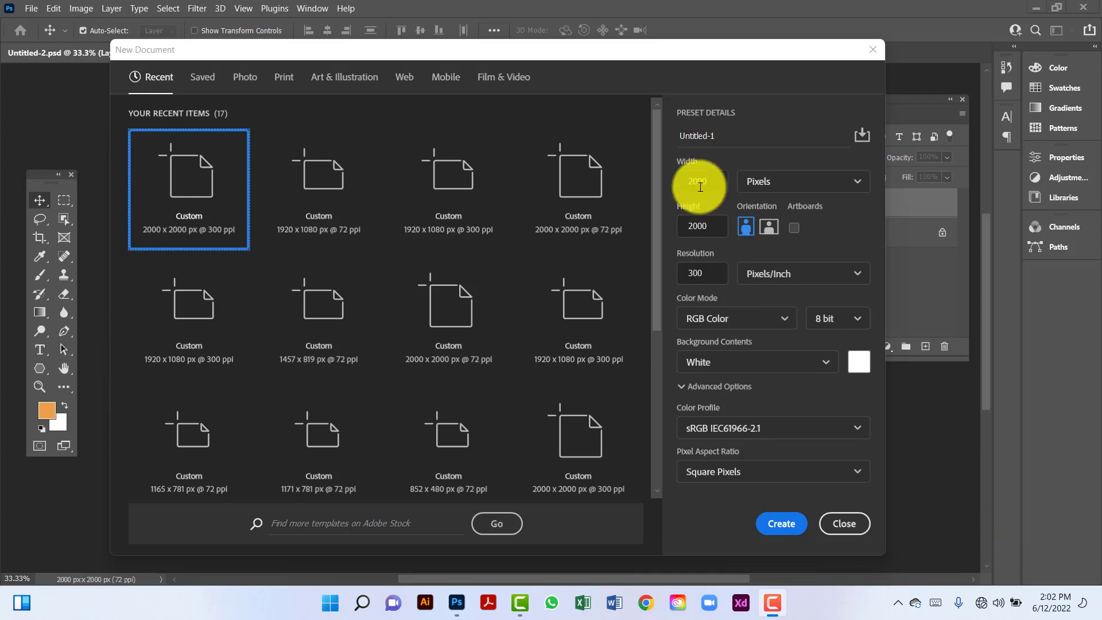
- Create a new 2000 × 2000 pixel document at 300 pixels/inch in RGB Color with white background contents
double_click(689, 181)
key("Tab")
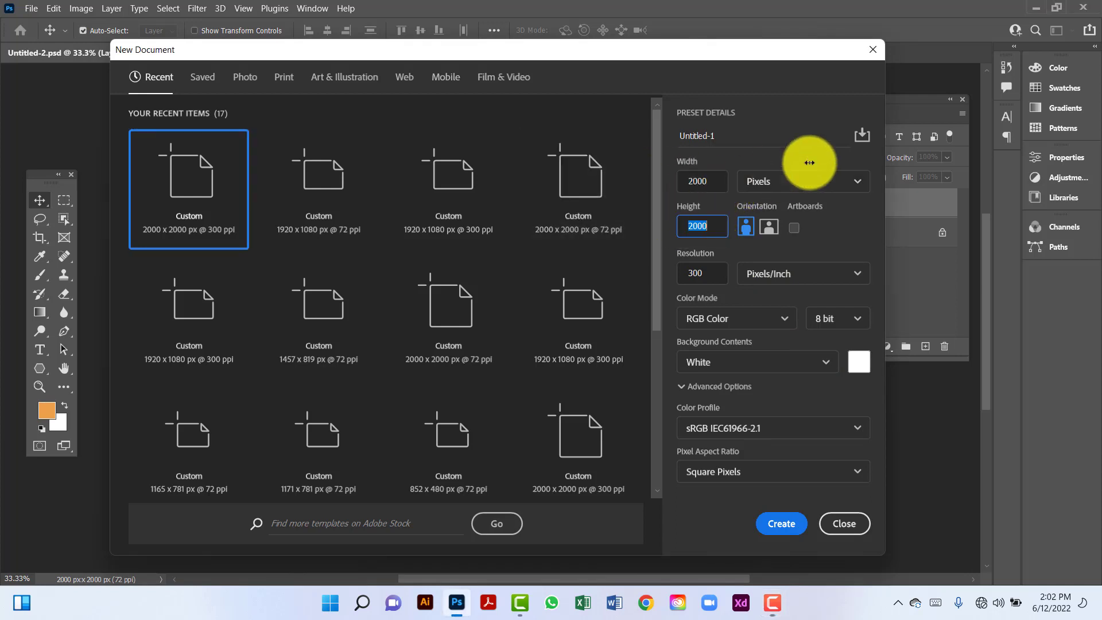
double_click(703, 274)
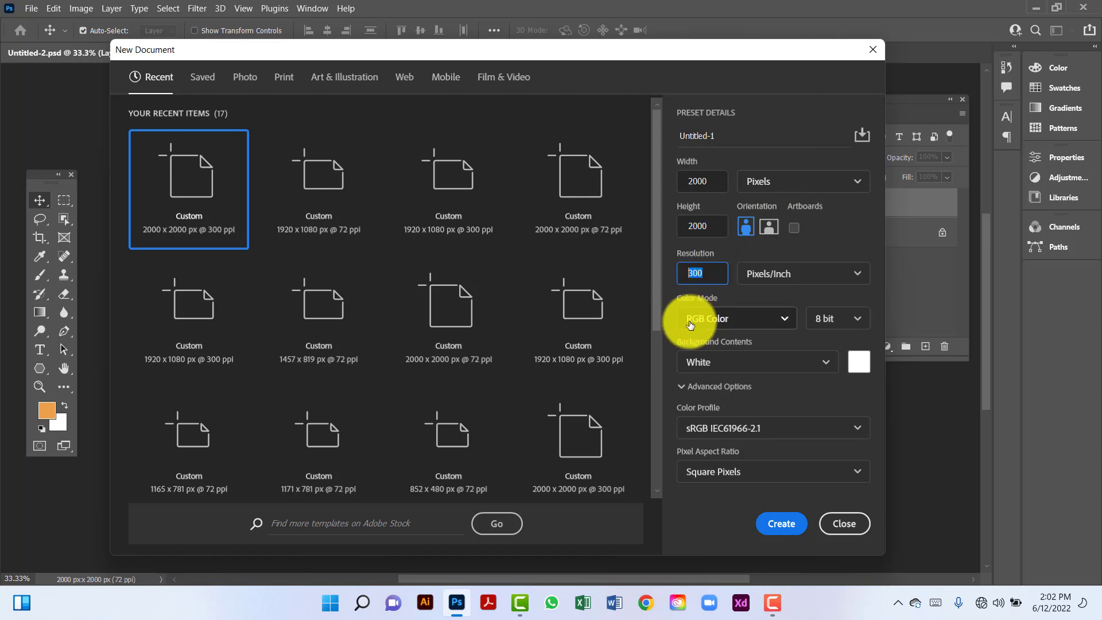
left_click(788, 527)
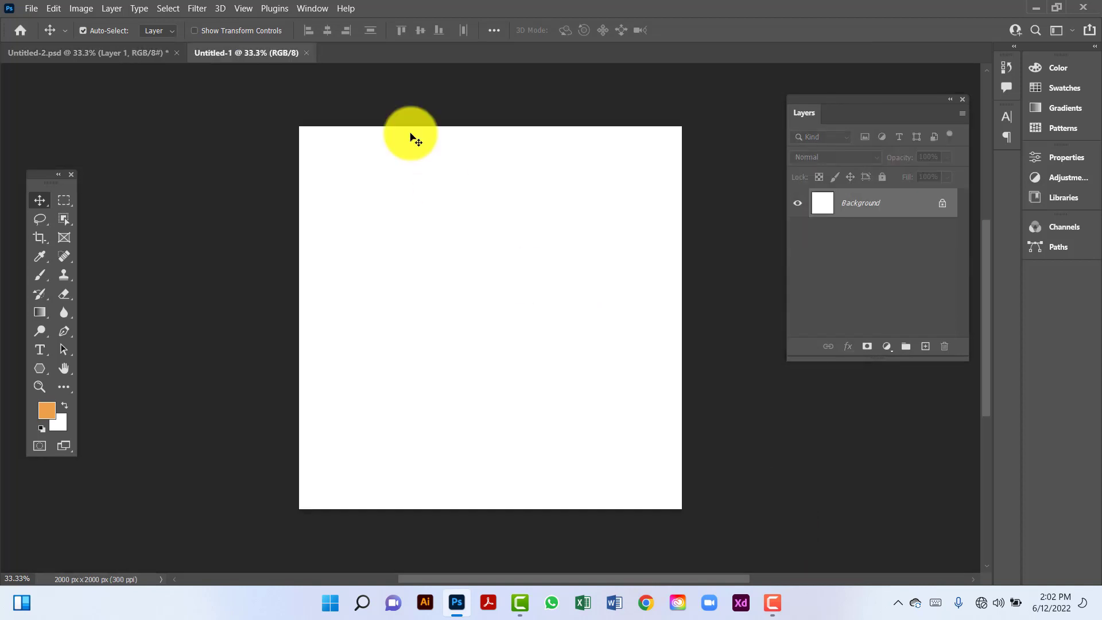
- Copy the photo of the hand holding a toy house from Untitled-2.psd into the new document
left_click(155, 53)
left_click_drag(538, 330, 505, 290)
key("ctrl")
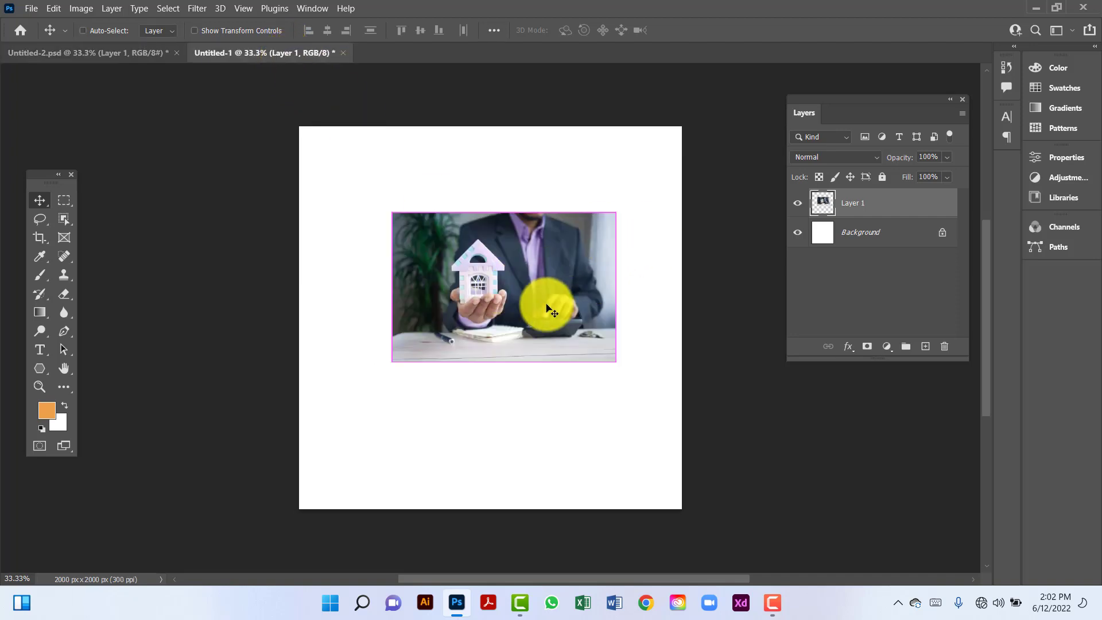
- Scale the house photo to about 276% and position it so it covers the whole canvas
key("ctrl+t")
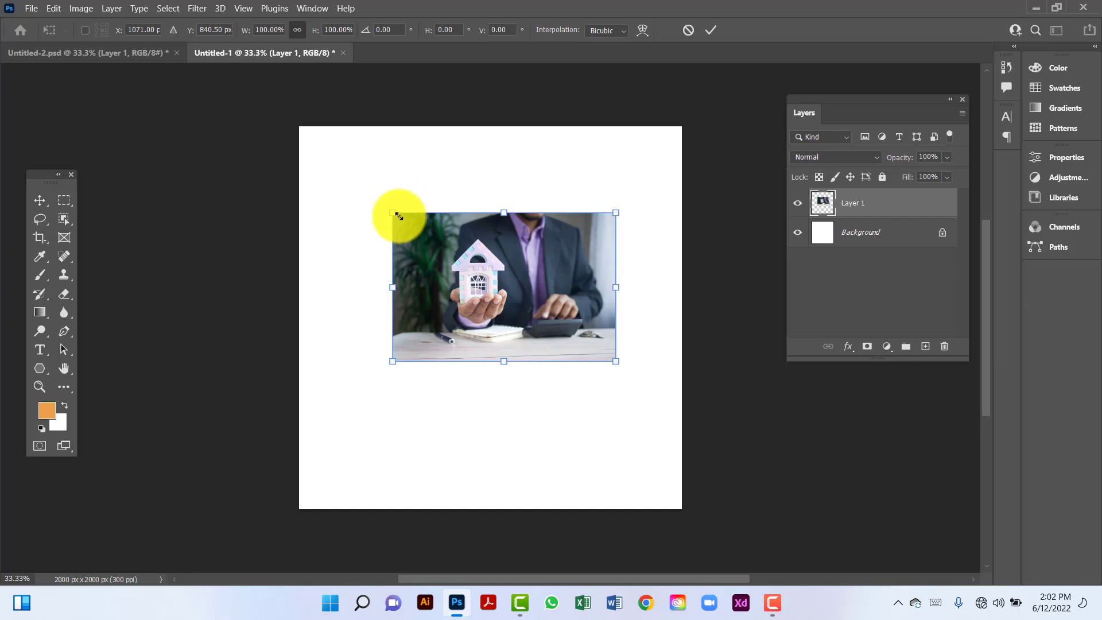
left_click_drag(395, 213, 229, 102)
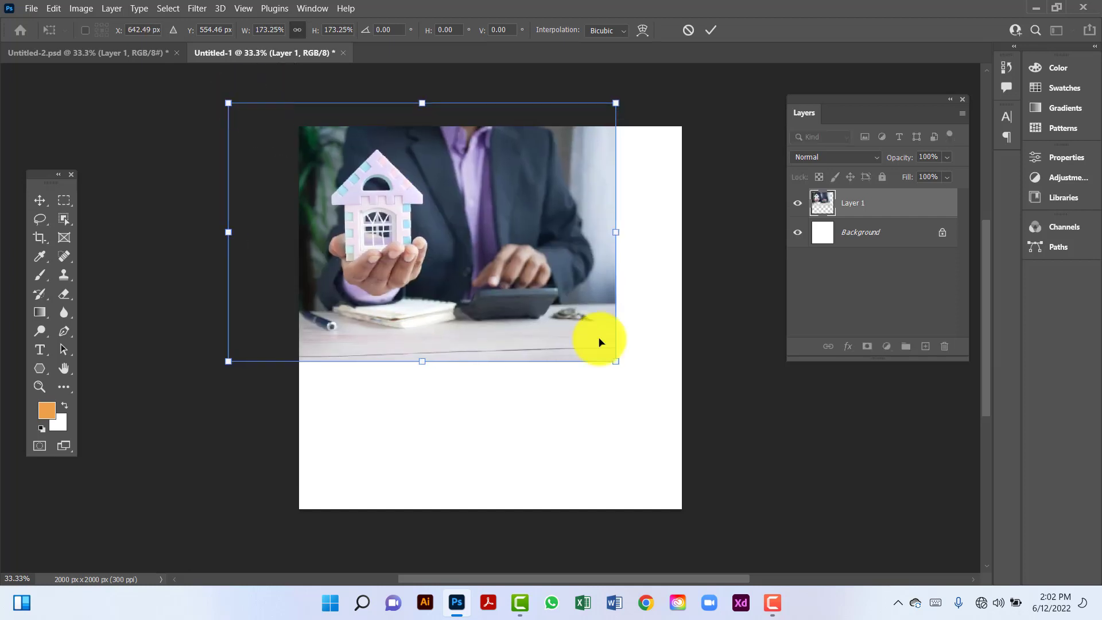
left_click_drag(617, 362, 821, 557)
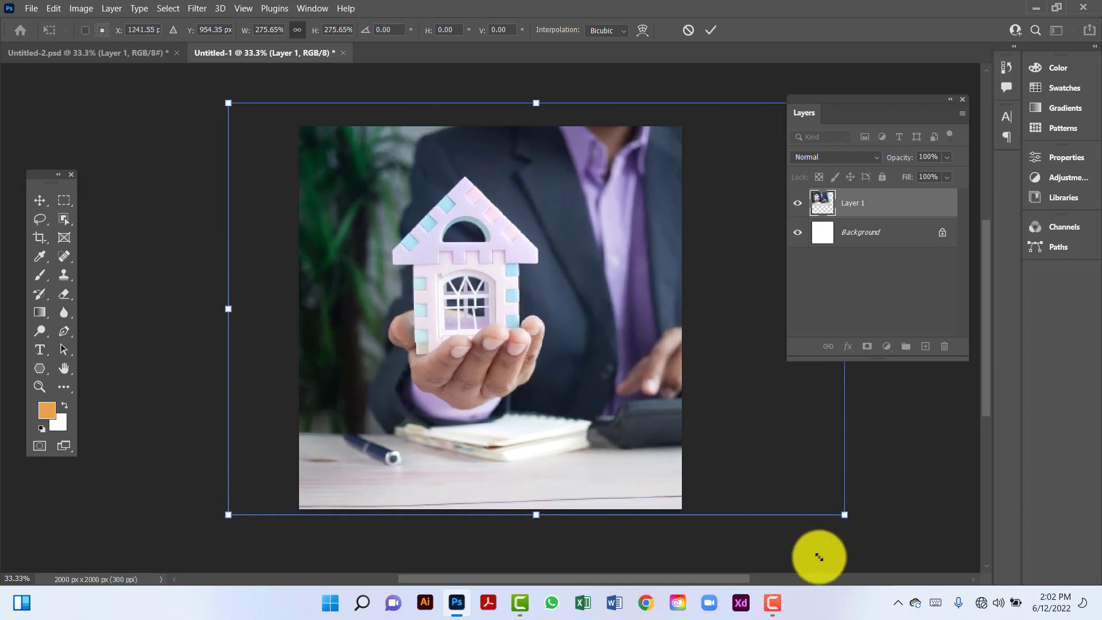
left_click_drag(604, 366, 561, 370)
key("Return")
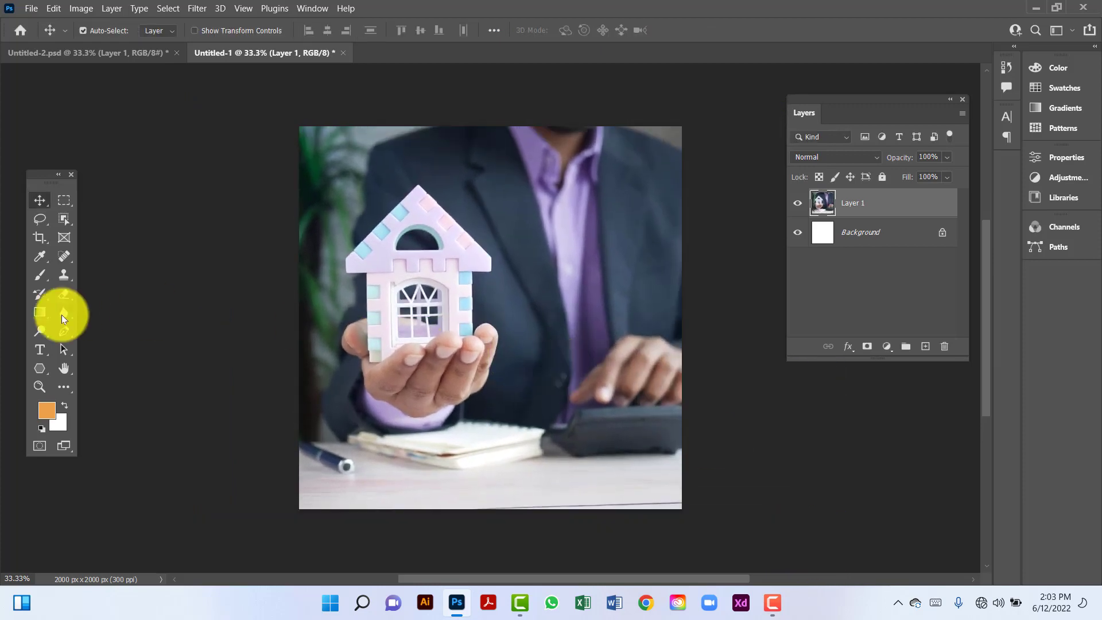
- Draw a rectangle shape about 2032 × 2057 px that covers the entire canvas above the photo
left_click(36, 369)
right_click(33, 367)
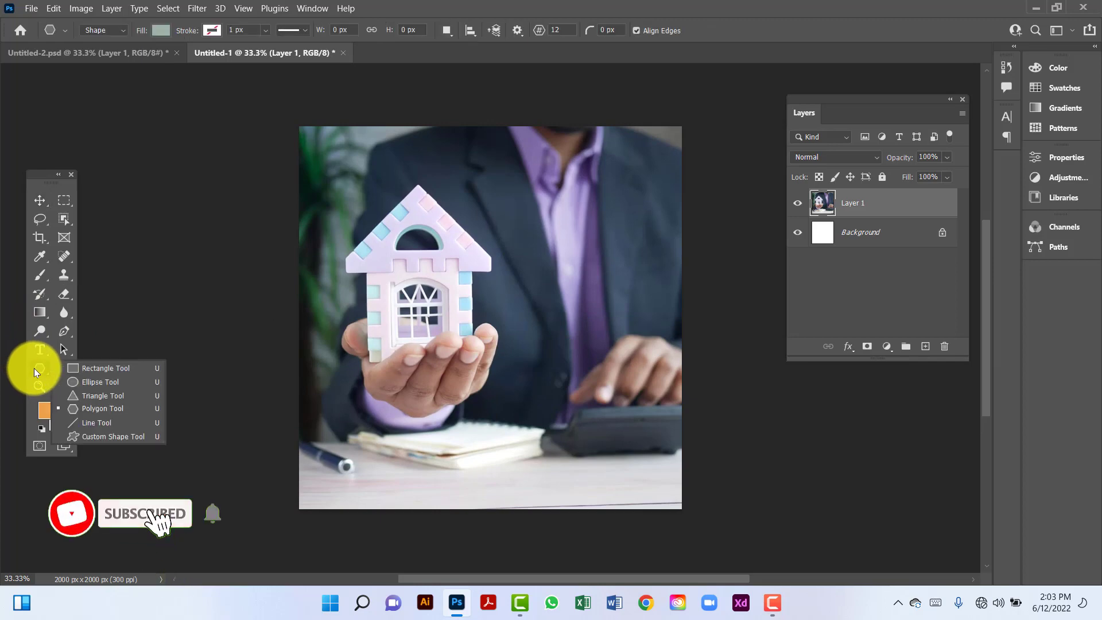
left_click(77, 367)
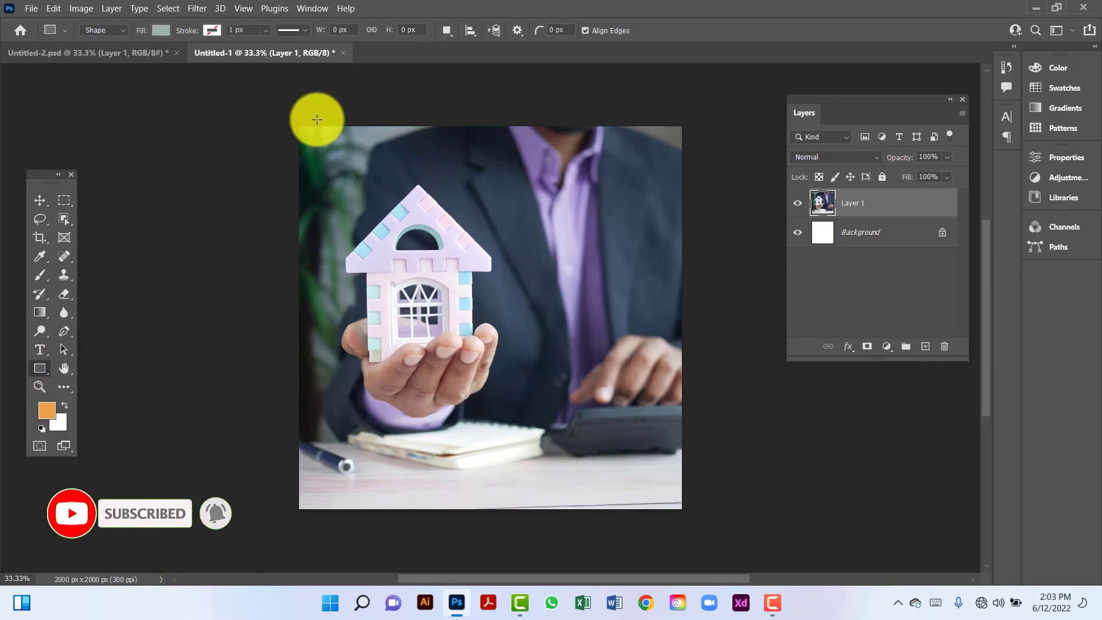
left_click_drag(295, 121, 684, 512)
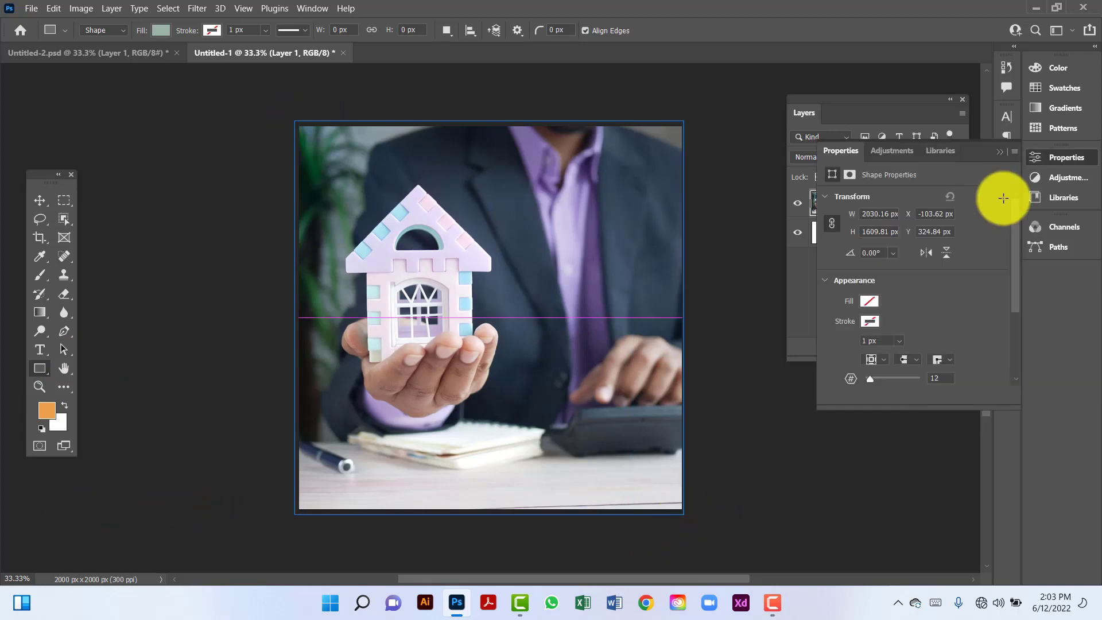
left_click(999, 153)
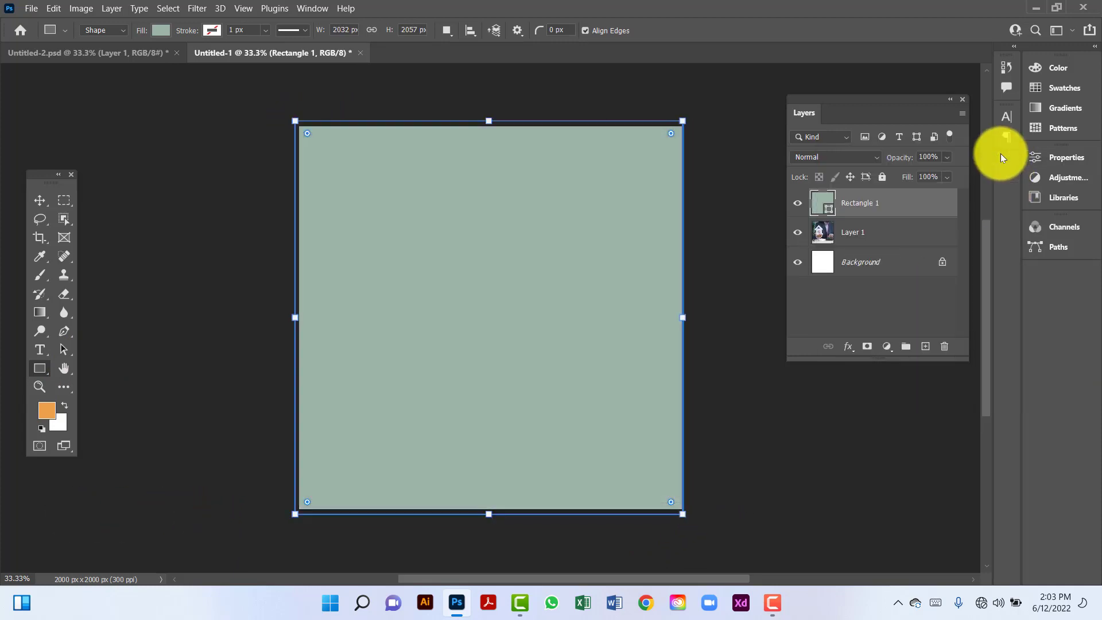
- Change the rectangle's fill to a custom light pink
left_click(160, 30)
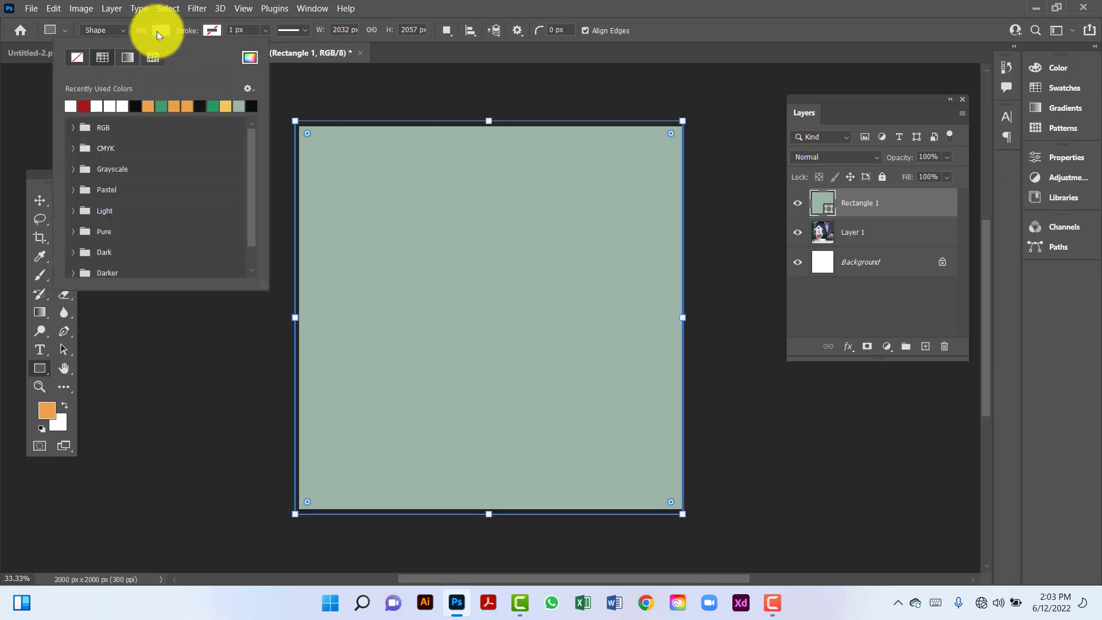
left_click(122, 106)
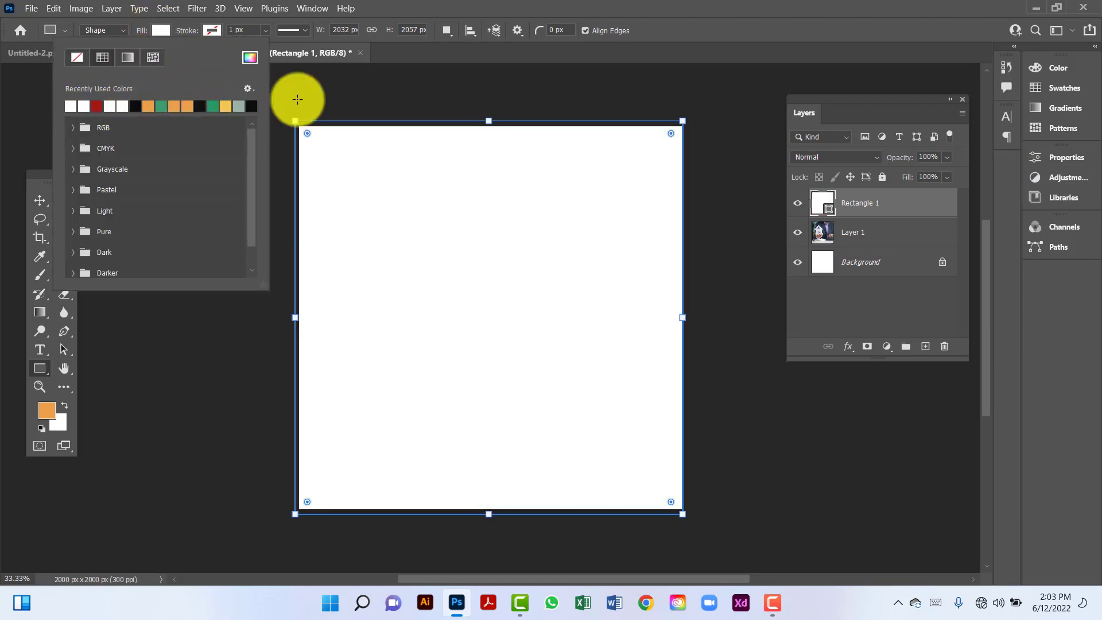
left_click(249, 59)
left_click_drag(873, 90, 873, 94)
left_click(724, 76)
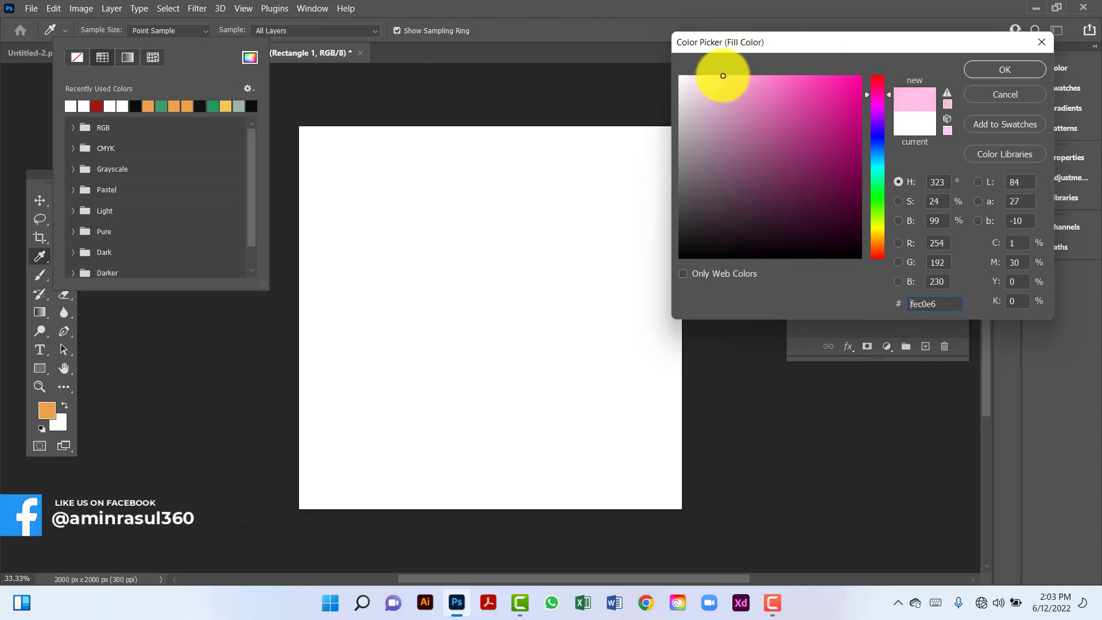
left_click(723, 75)
left_click(741, 78)
left_click(1014, 67)
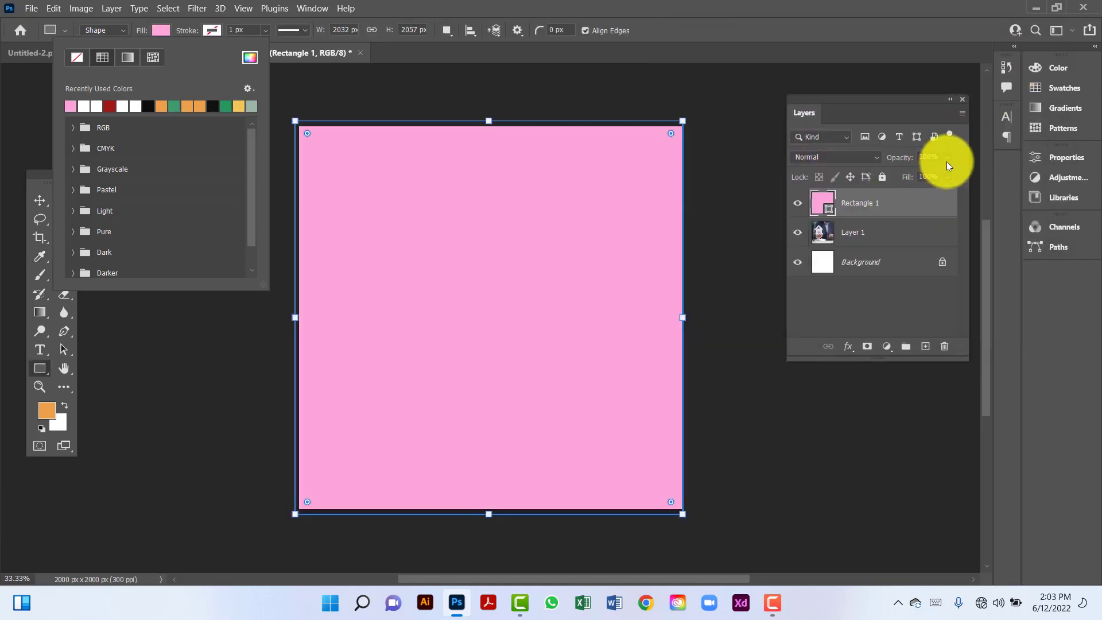
- Lower the pink rectangle's opacity to 71% and lock both the rectangle and photo layers
left_click(947, 163)
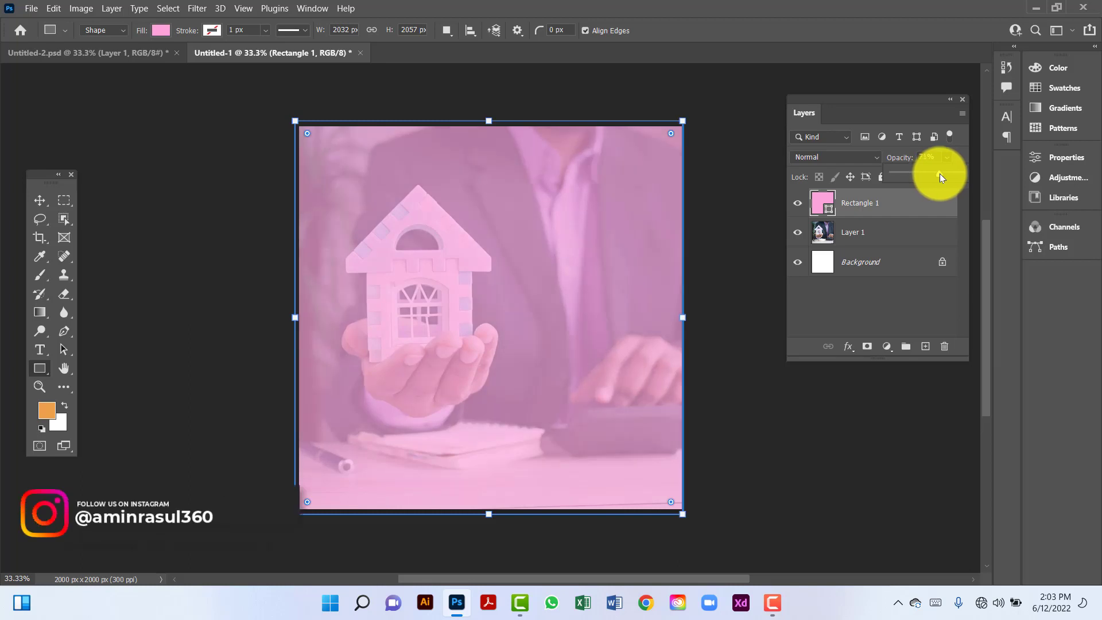
left_click(39, 201)
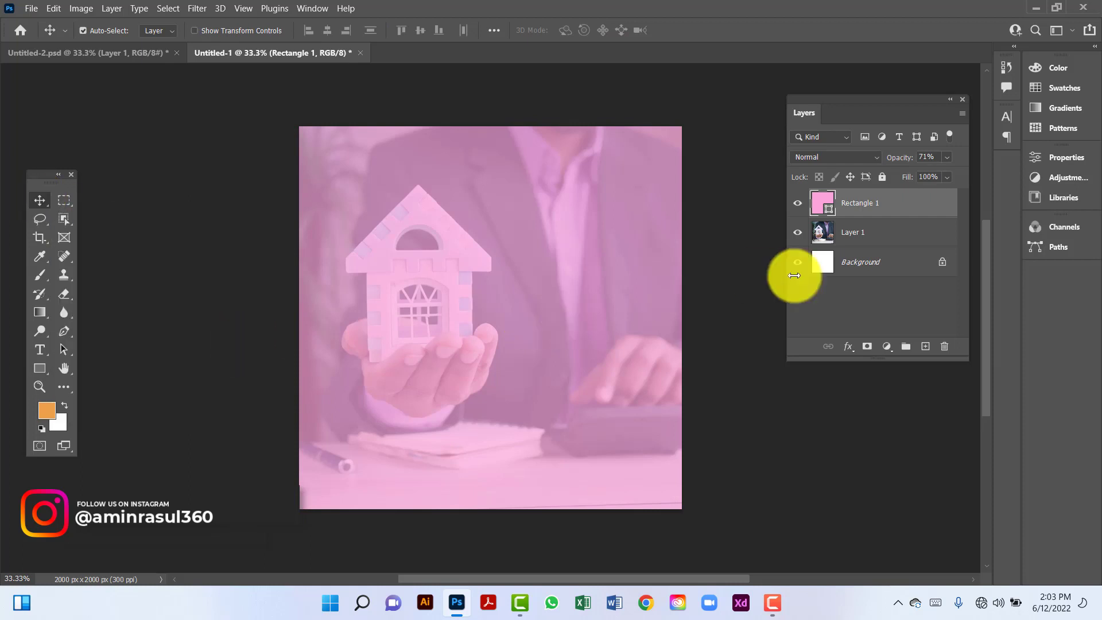
left_click(915, 233, "shift")
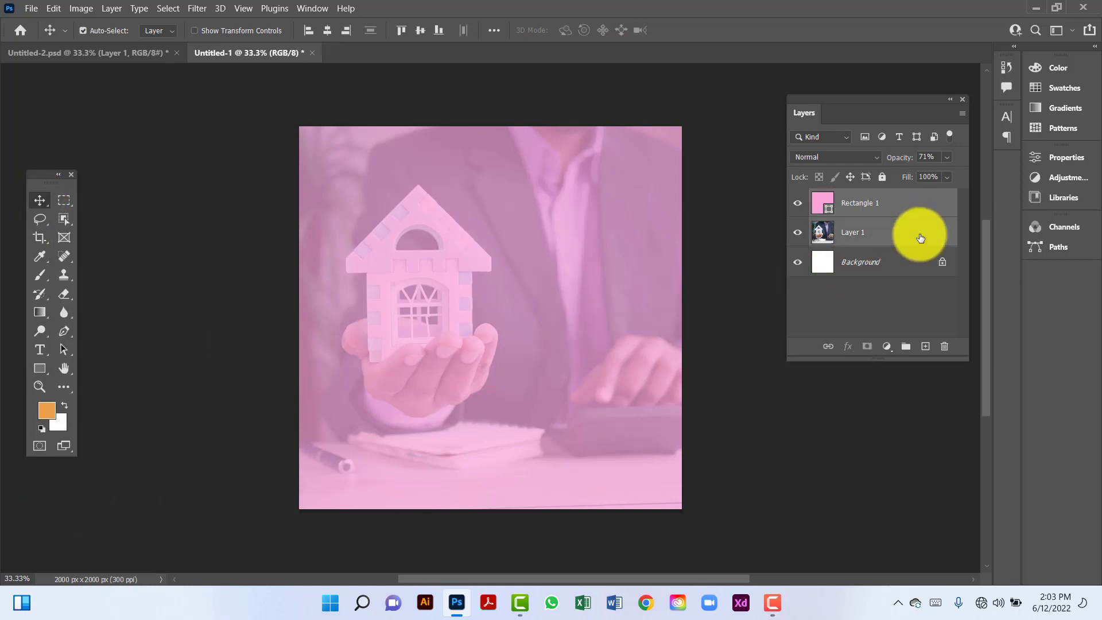
left_click(883, 177)
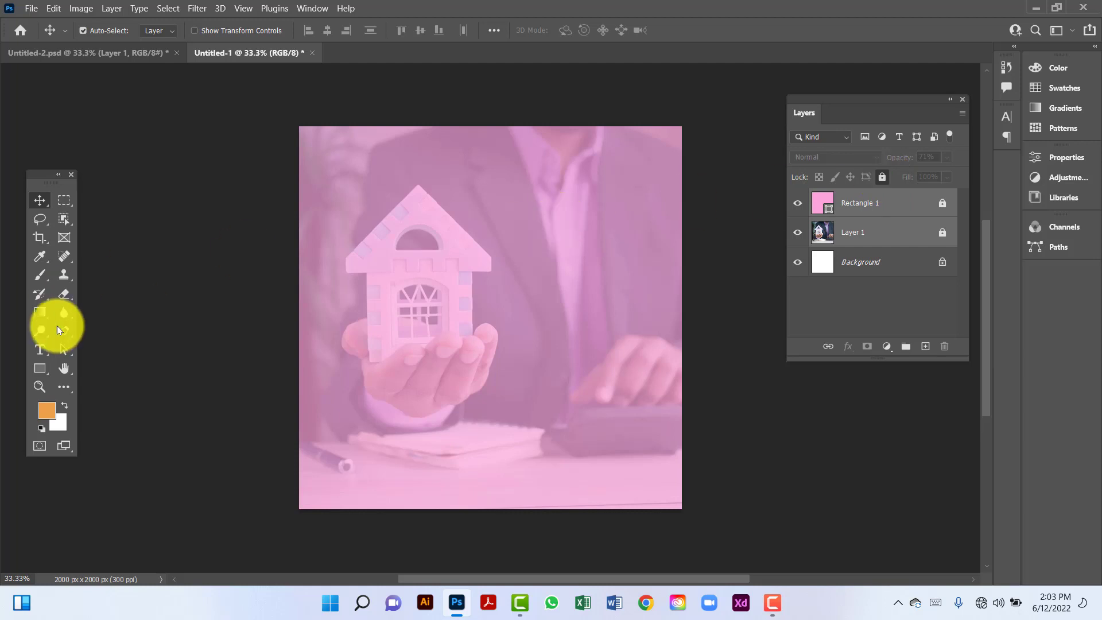
- Draw a polygon with 6 sides, about 1041 px wide and high, over the upper middle of the canvas
left_click(44, 368)
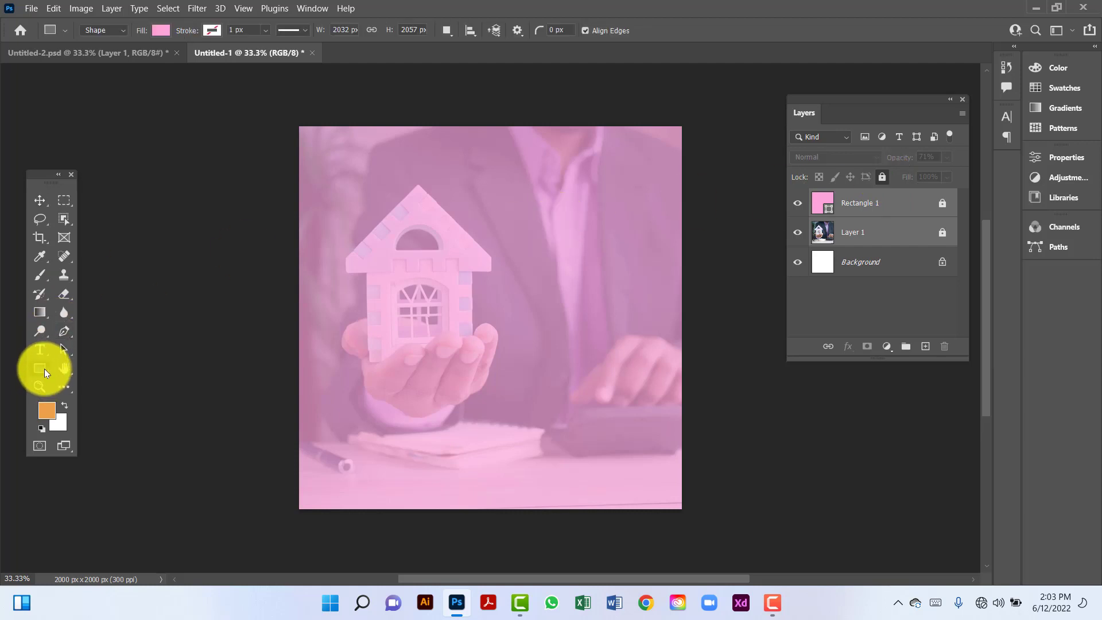
right_click(44, 368)
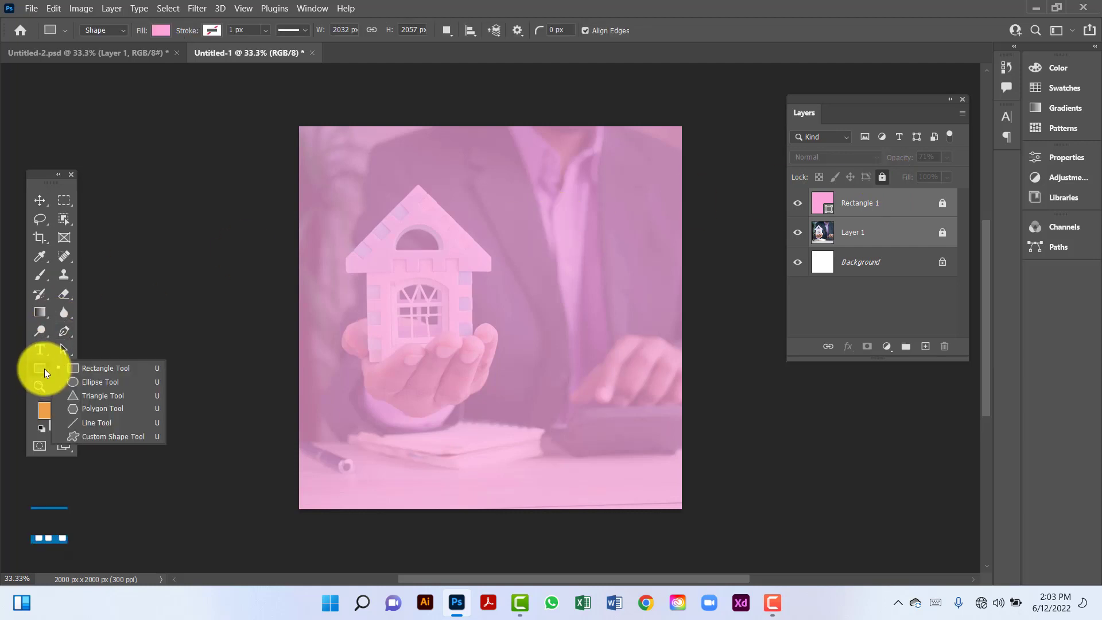
left_click(85, 406)
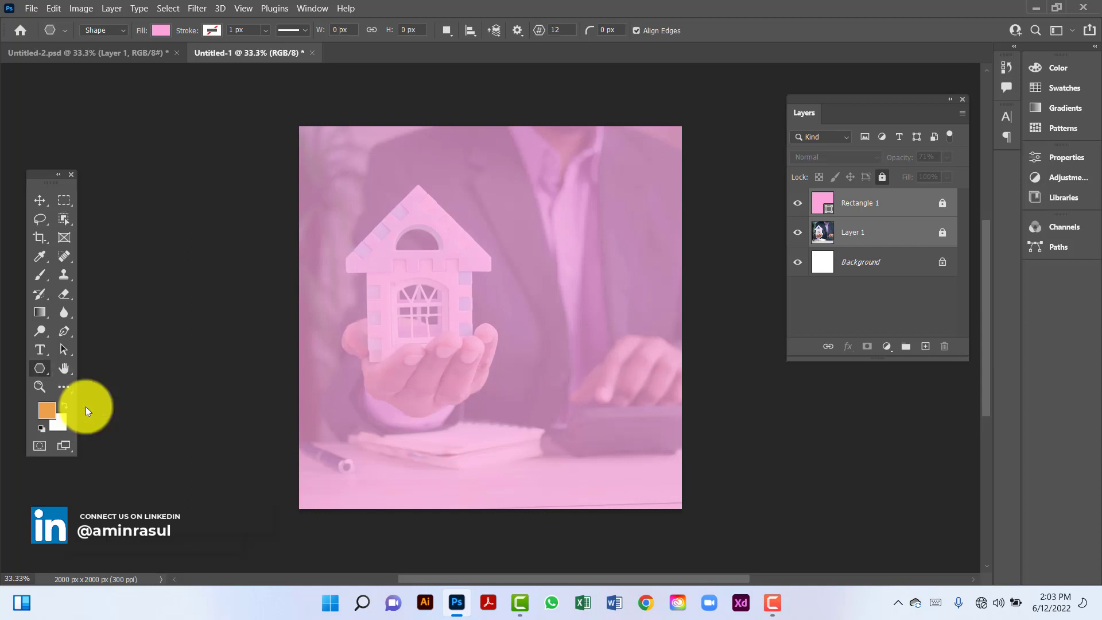
left_click(460, 222)
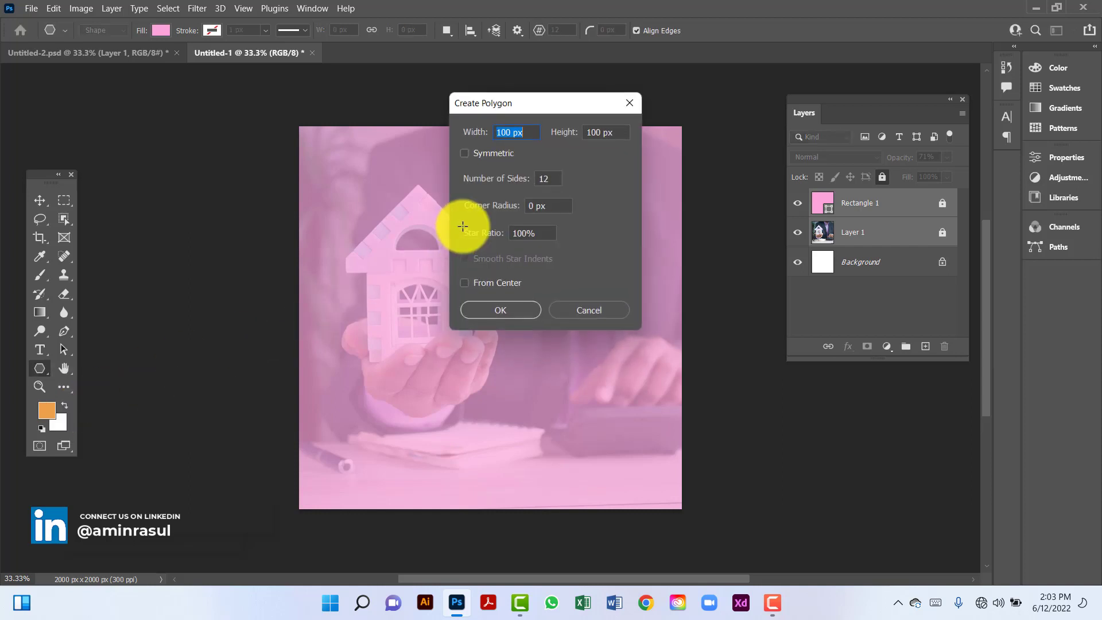
double_click(556, 180)
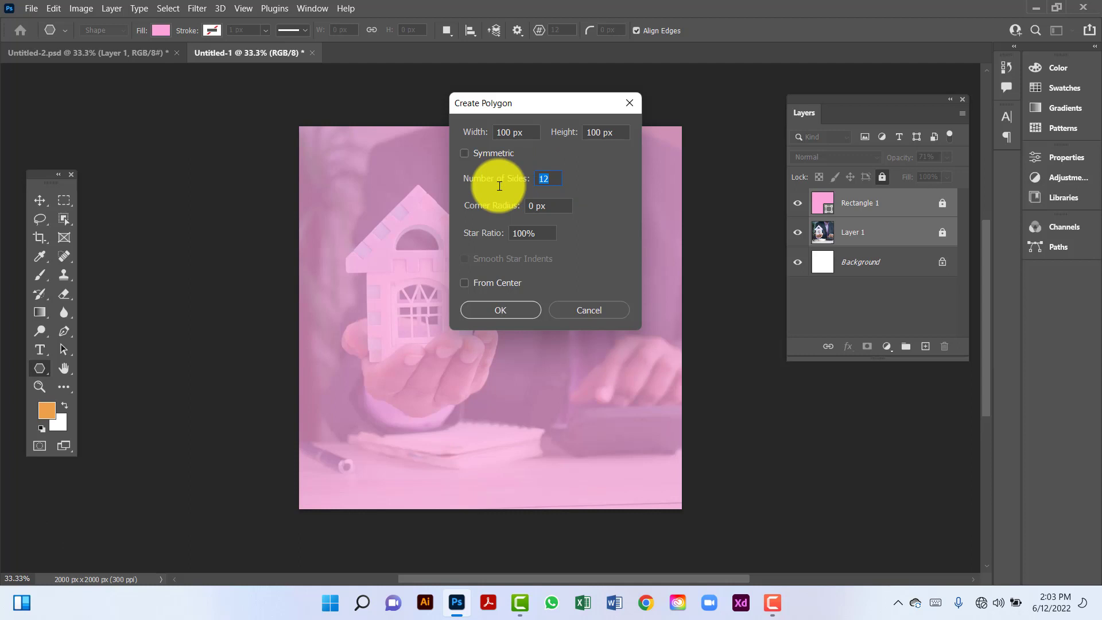
type("6")
left_click(517, 307)
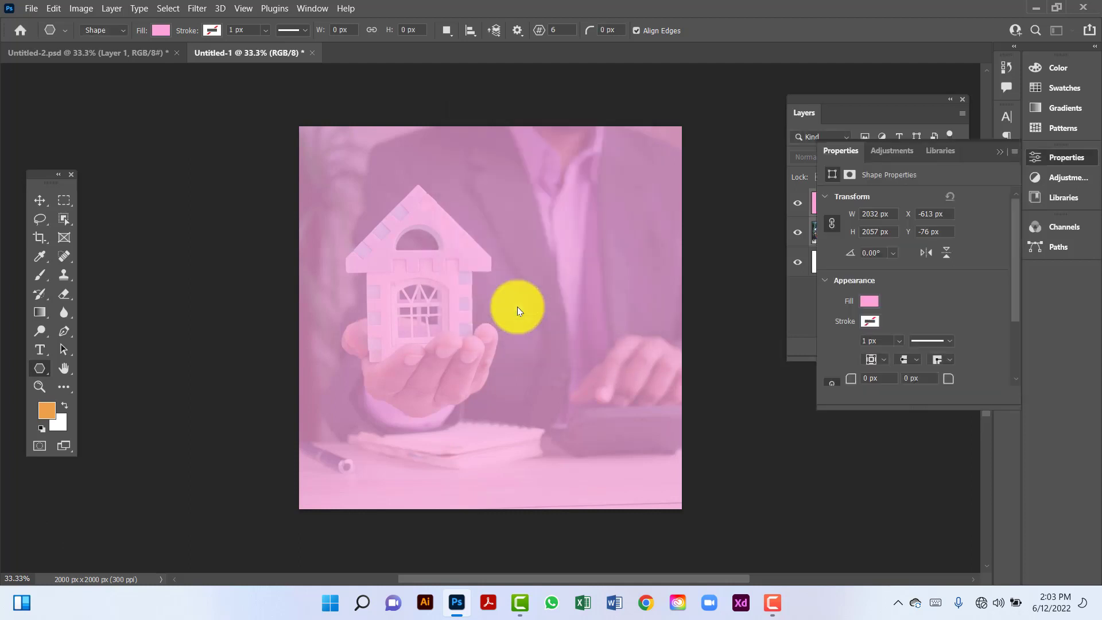
left_click_drag(484, 223, 536, 307)
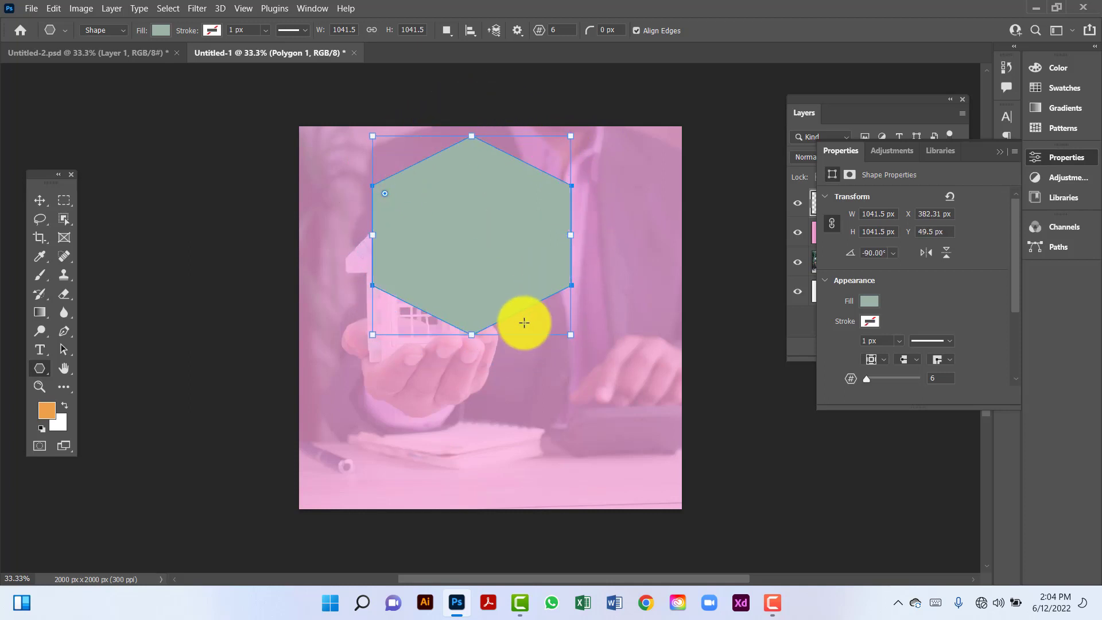
- Stretch the hexagon to about 1096 px wide and 1230 px tall, and move it over the right half of the canvas
left_click_drag(474, 336, 472, 370)
left_click_drag(571, 251, 582, 248)
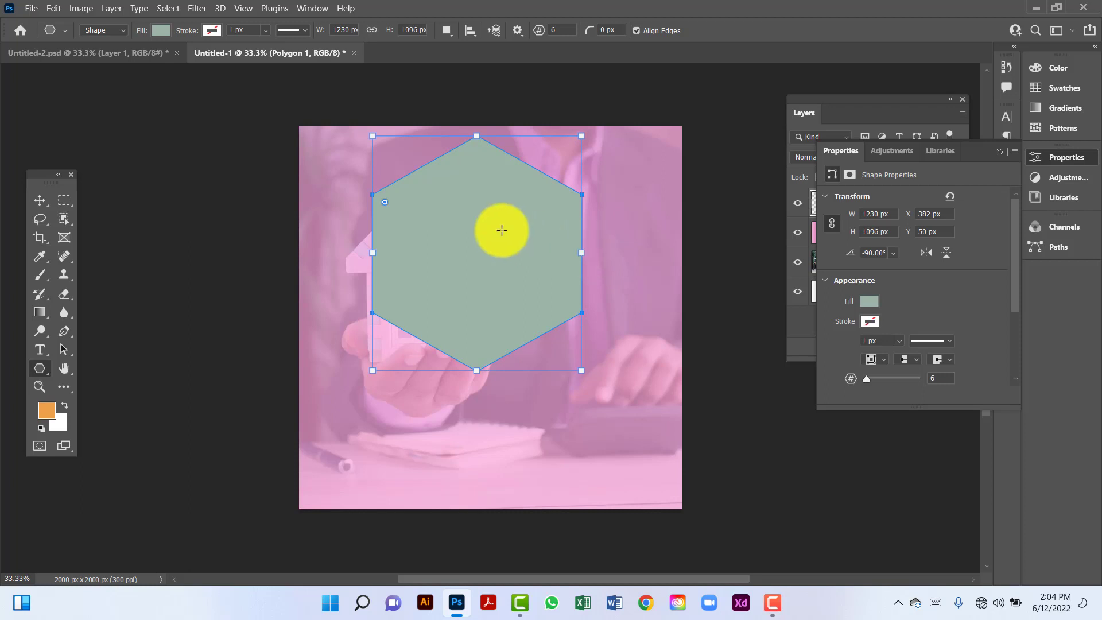
left_click(40, 199)
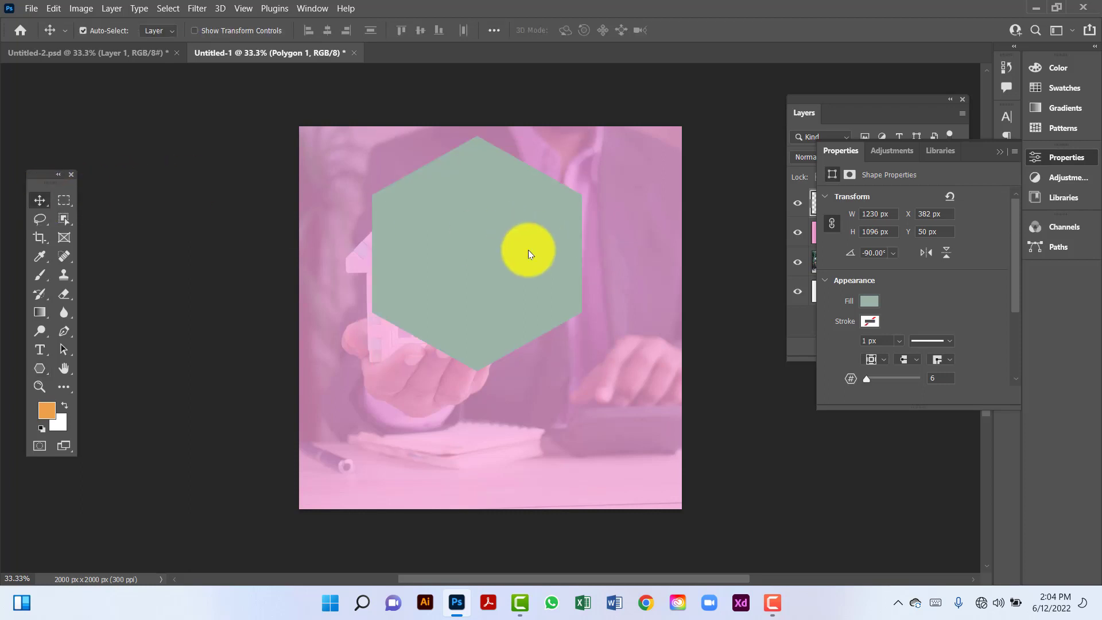
left_click_drag(482, 252, 561, 296)
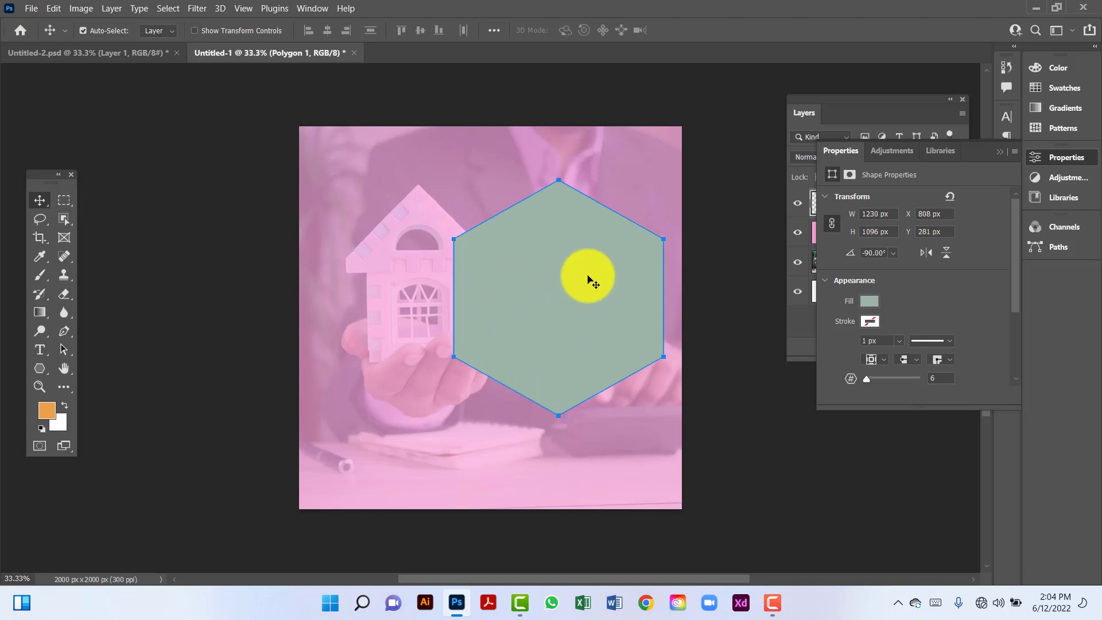
- Scale the hexagon down to about 1002 px wide and 1125 px tall, and shift it slightly toward the canvas's right edge
key("ctrl+t")
left_click_drag(559, 180, 558, 200)
mouse_move(574, 301)
left_mouse_down()
mouse_move(585, 287)
mouse_move(590, 298)
left_mouse_up()
key("Return")
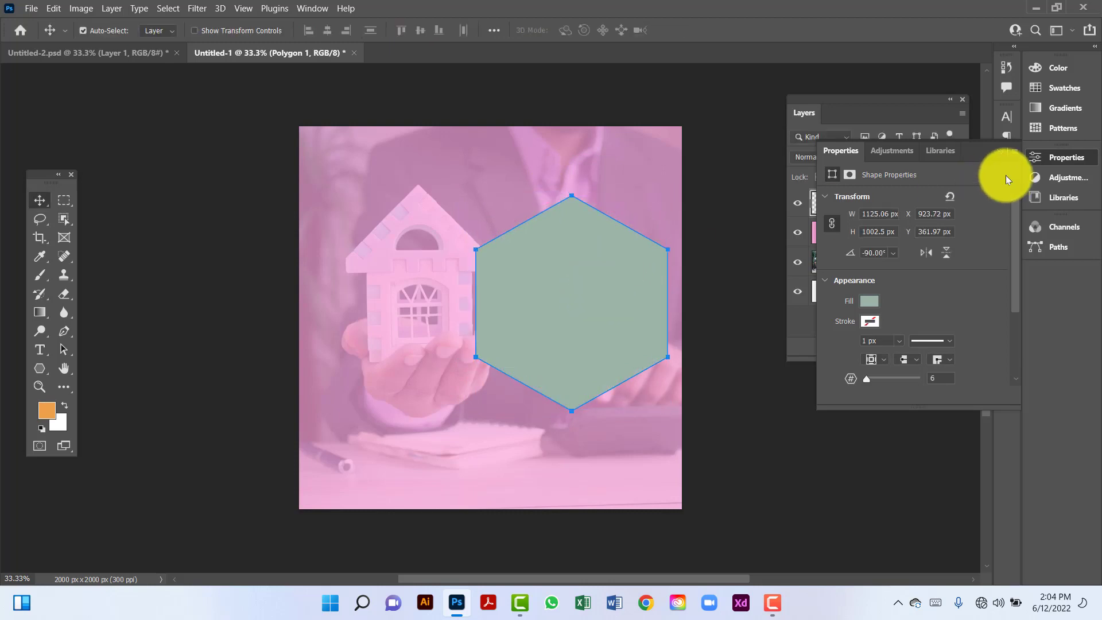
left_click(997, 150)
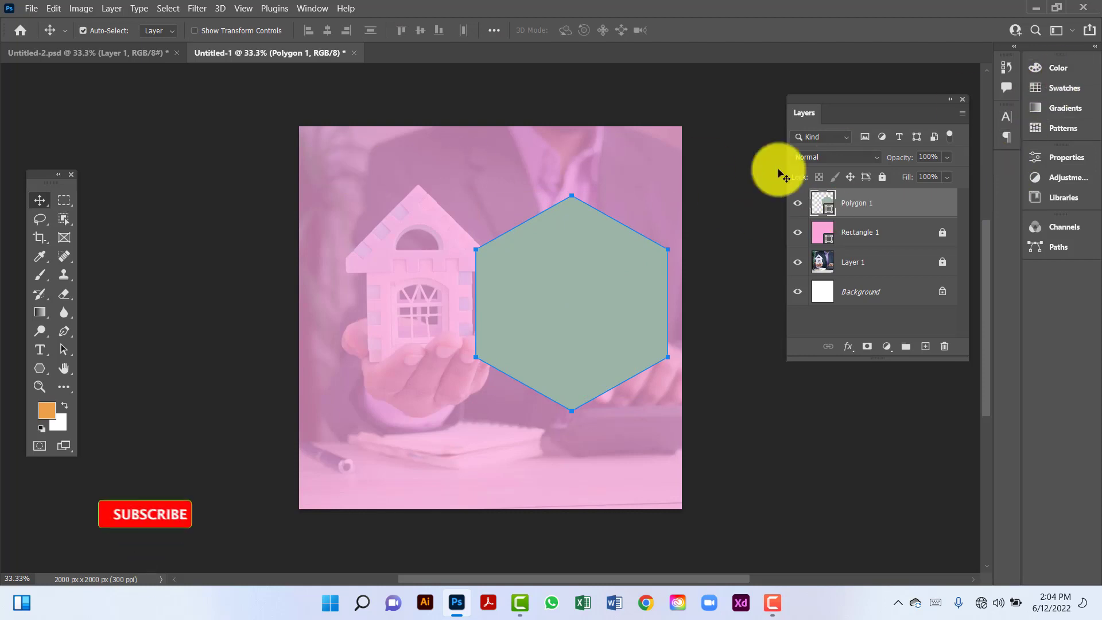
- Recolour the hexagon light blue (#8fcdf8) and nudge it slightly toward the canvas's right edge
double_click(825, 207)
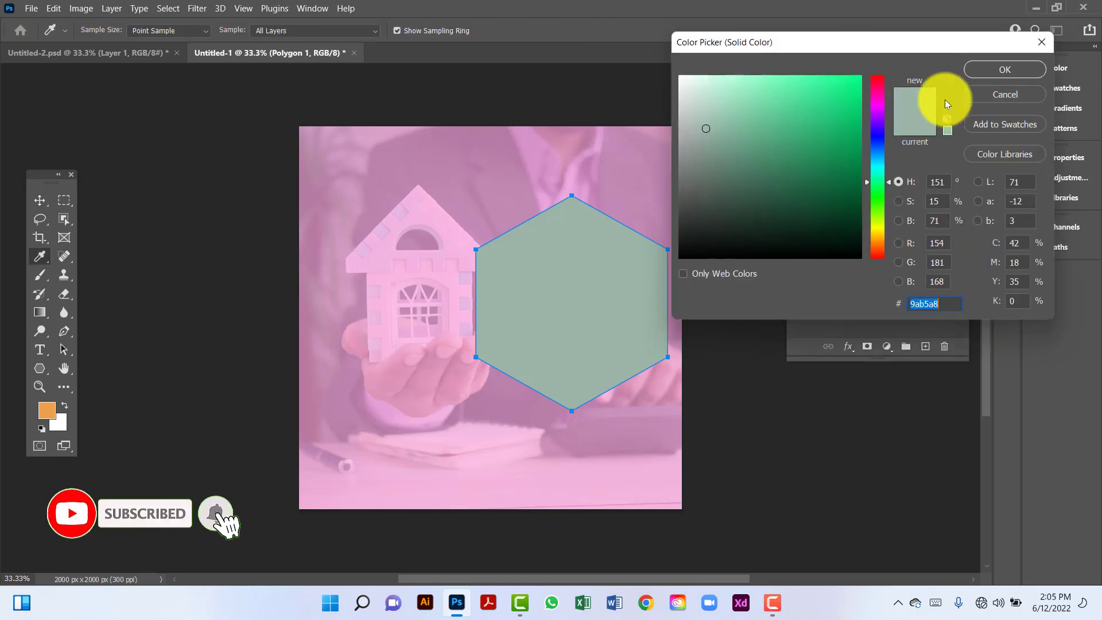
left_click_drag(871, 119, 876, 123)
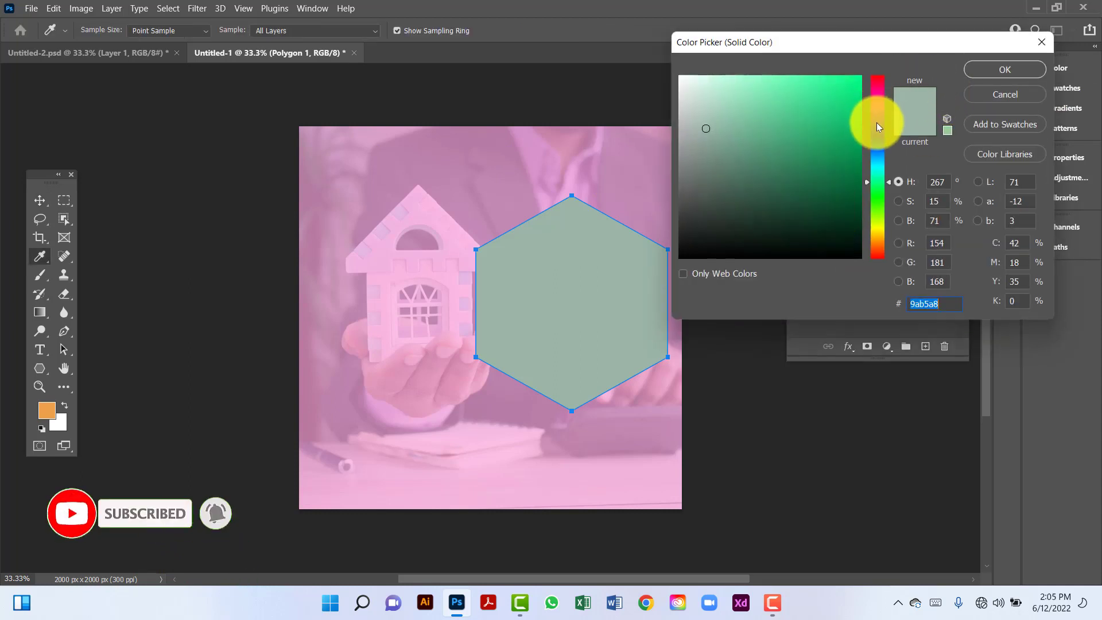
left_click(875, 154)
left_click(774, 90)
left_click_drag(774, 89, 755, 84)
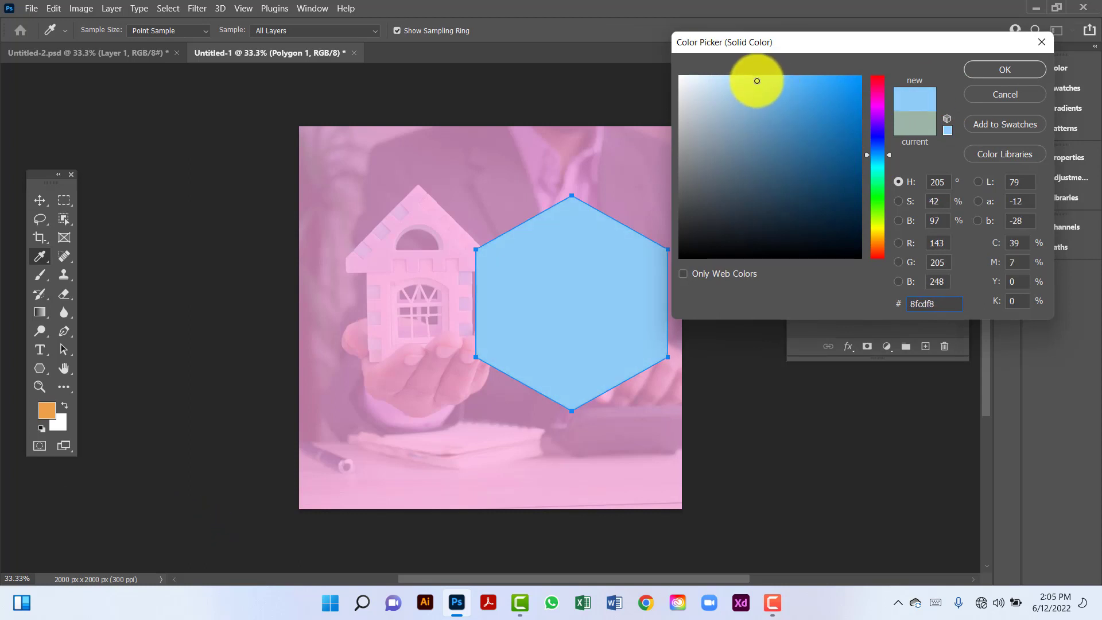
left_click(1002, 70)
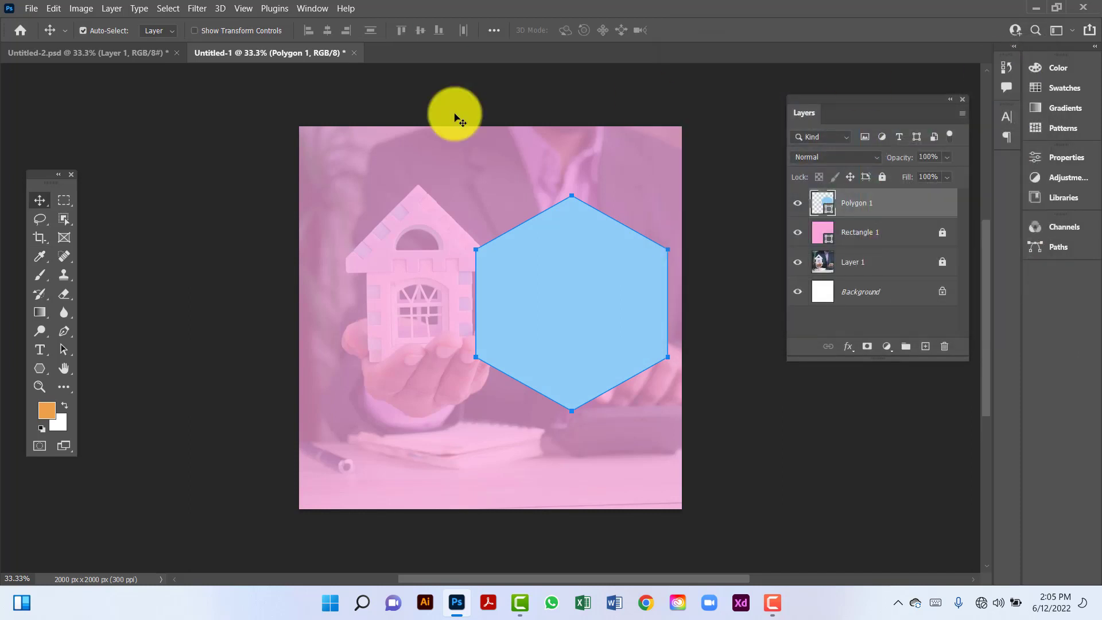
left_click_drag(549, 276, 553, 274)
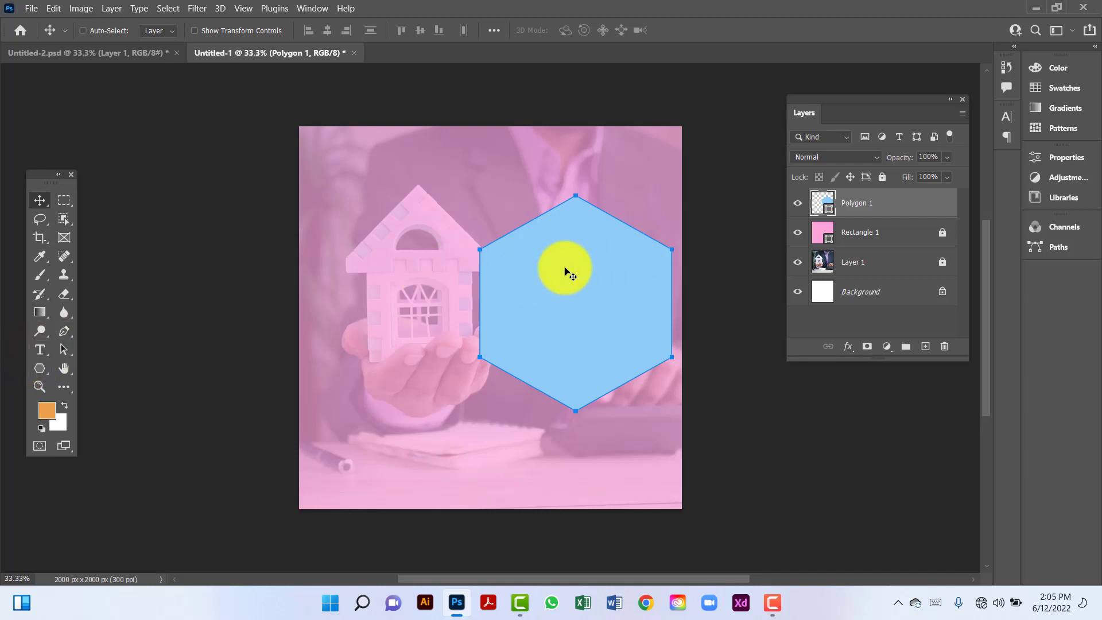
- Duplicate the blue hexagon and scale the copy down slightly, centred inside the original to leave an even border
key("ctrl+j")
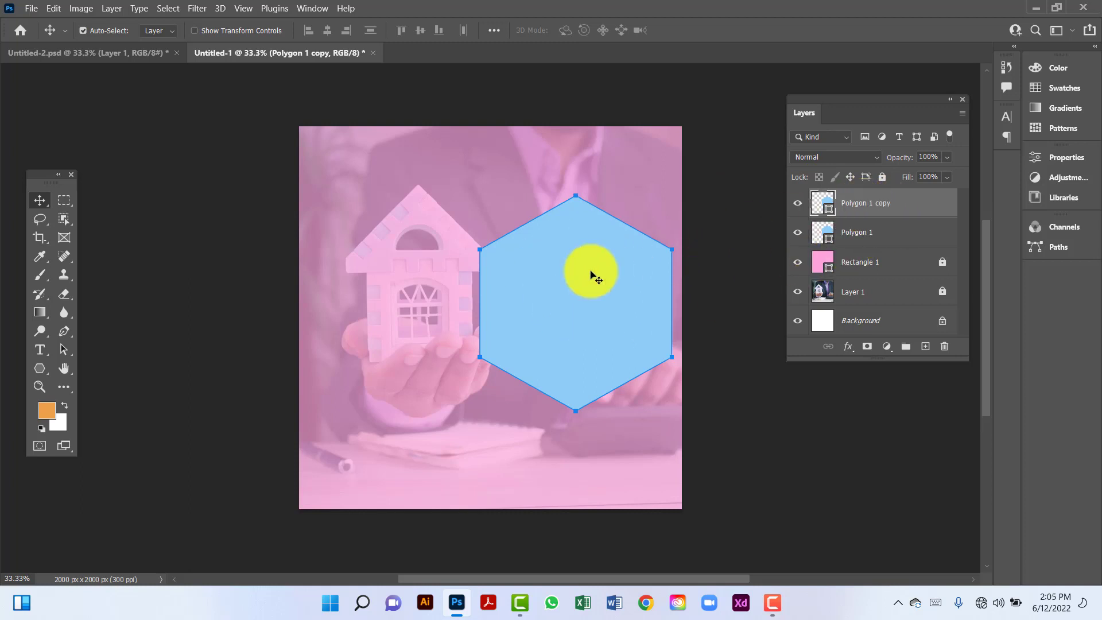
key("ctrl+t")
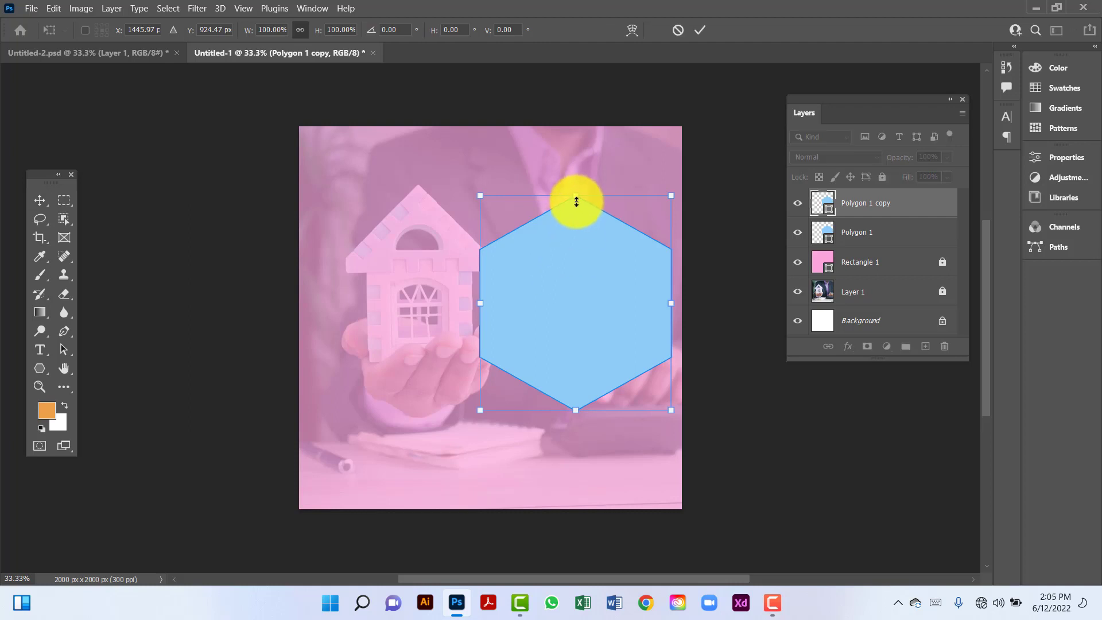
left_click_drag(576, 200, 577, 219)
left_click_drag(599, 319, 599, 310)
key("Return")
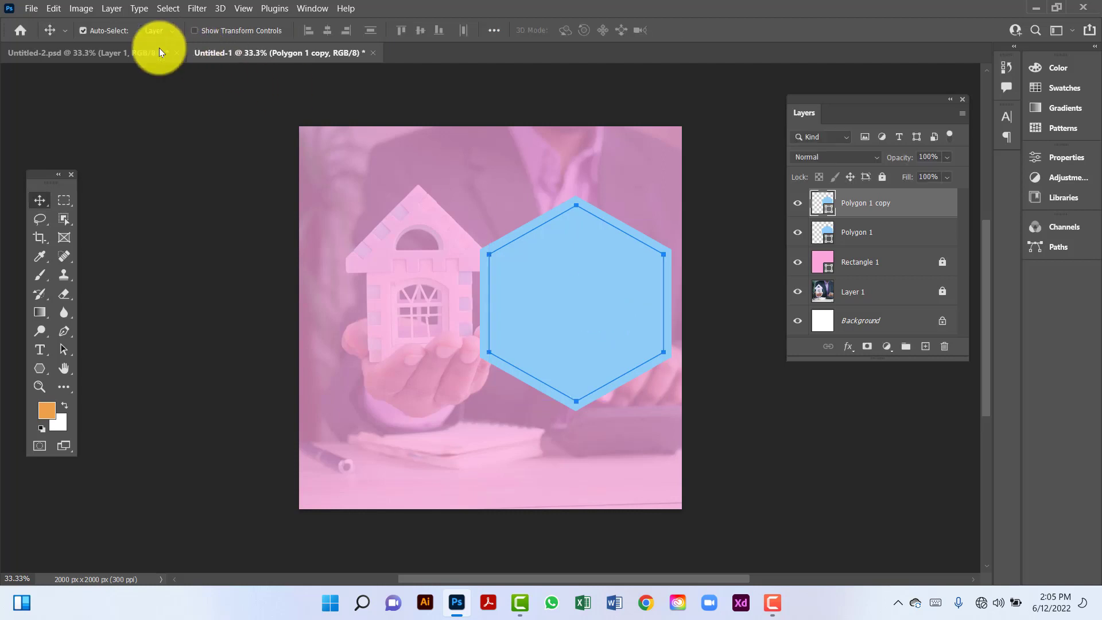
- Bring the house photo from Untitled-2.psd over the hexagons at about 131% scale and clip it to the smaller hexagon
left_click(125, 52)
left_click_drag(455, 337, 601, 304)
key("ctrl+t")
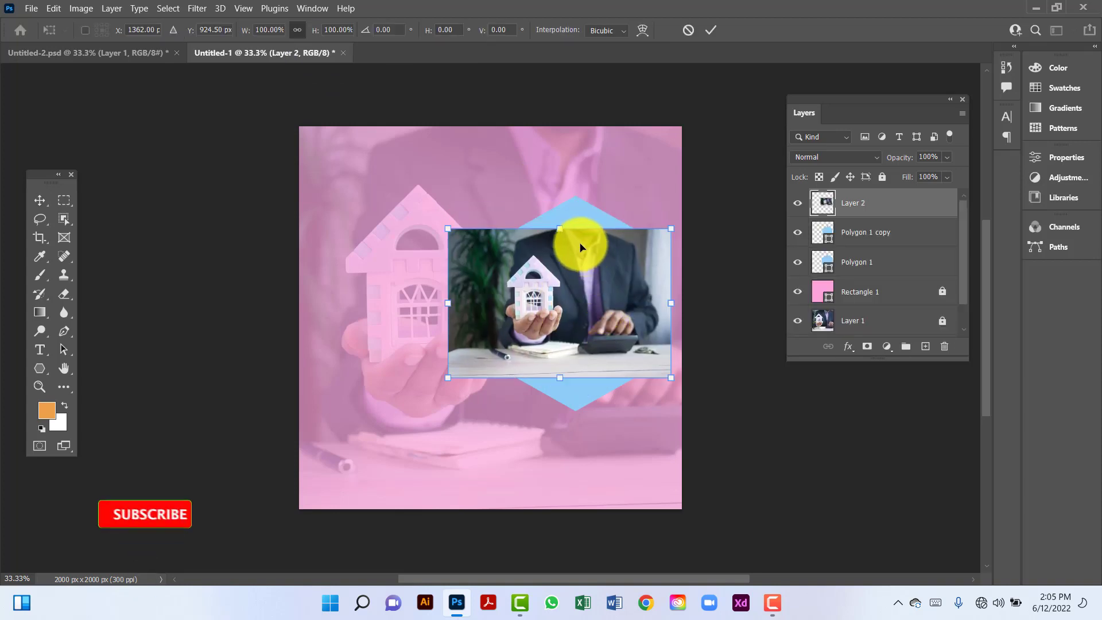
left_click_drag(560, 229, 560, 194)
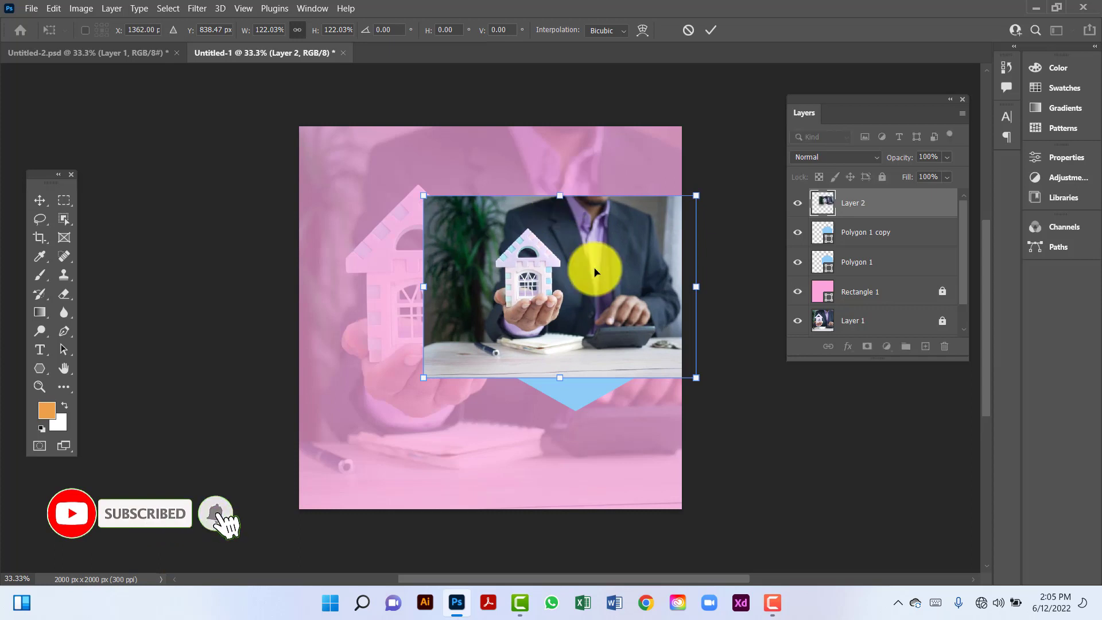
left_click_drag(612, 299, 630, 322)
left_click_drag(575, 219, 575, 208)
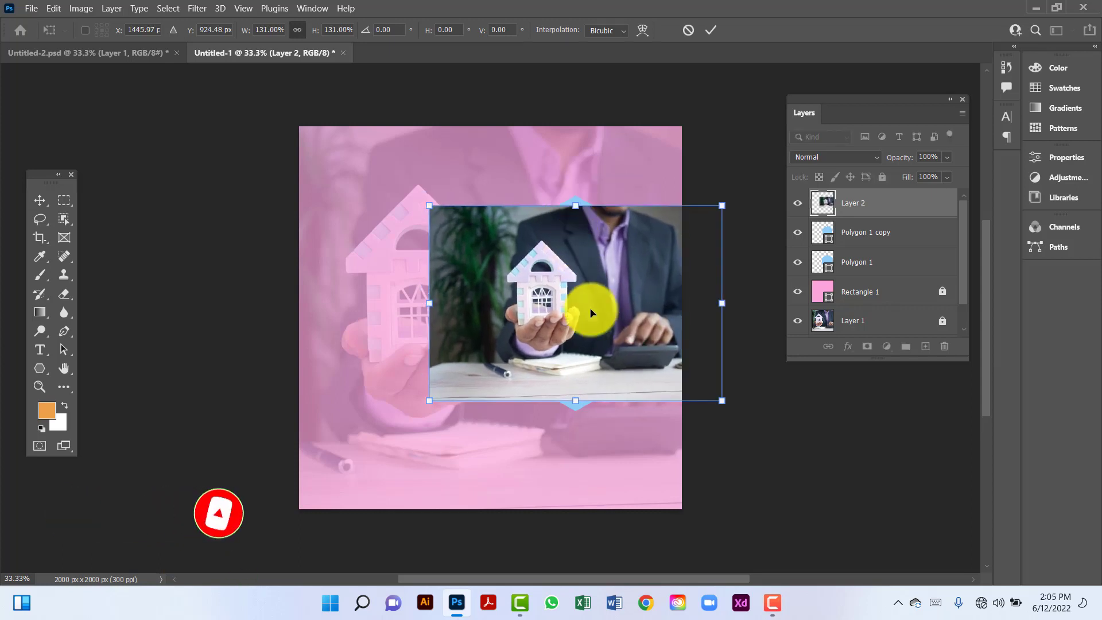
left_click_drag(591, 312, 583, 315)
key("Return")
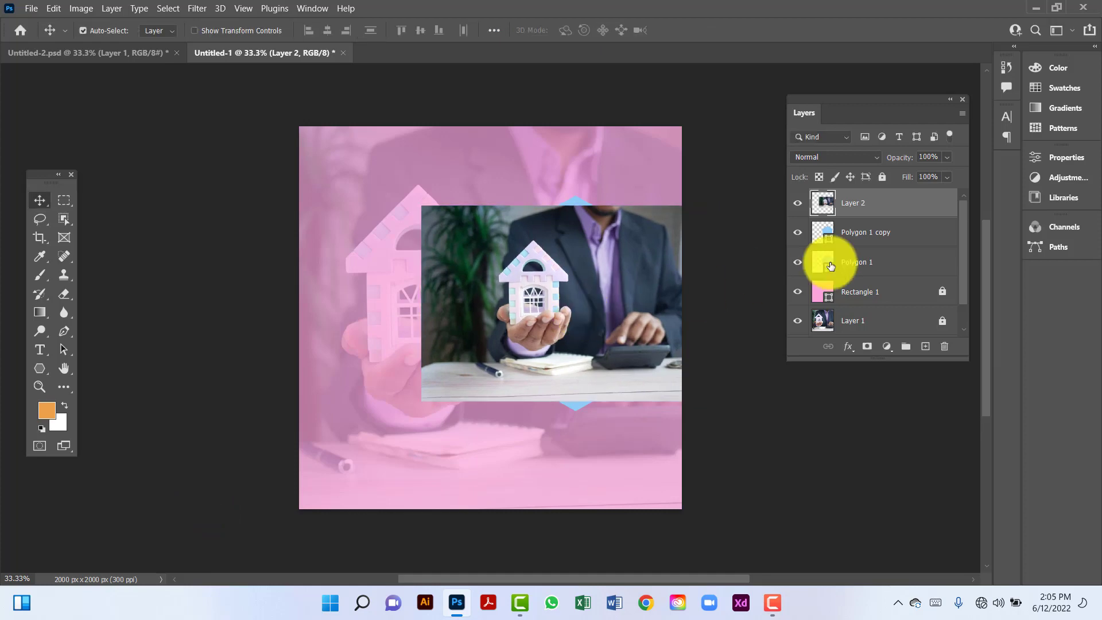
right_click(920, 204)
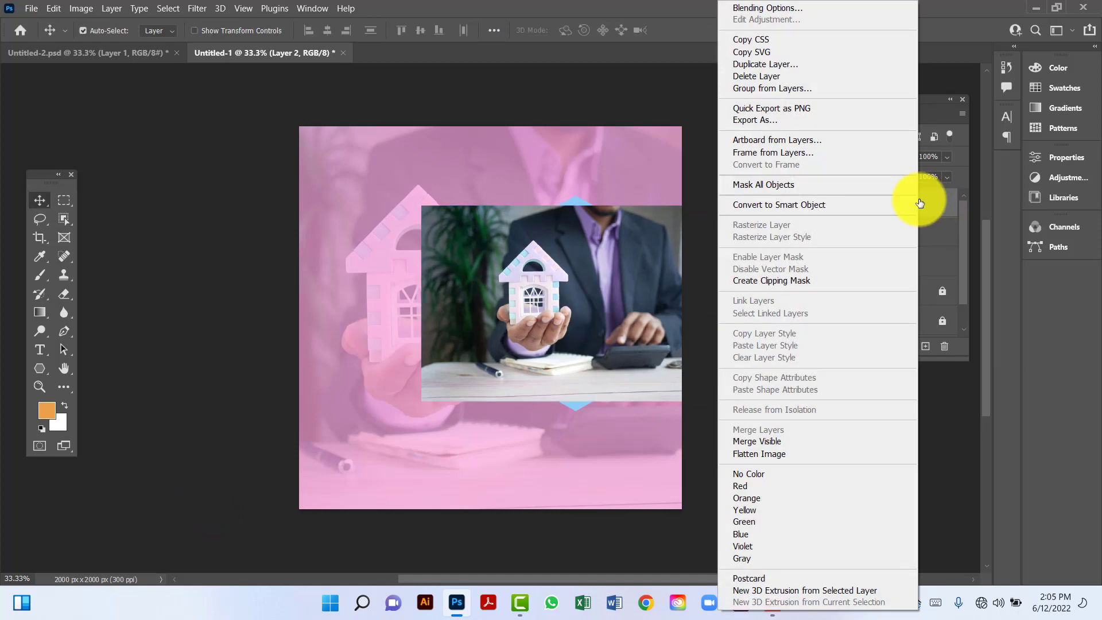
left_click(791, 282)
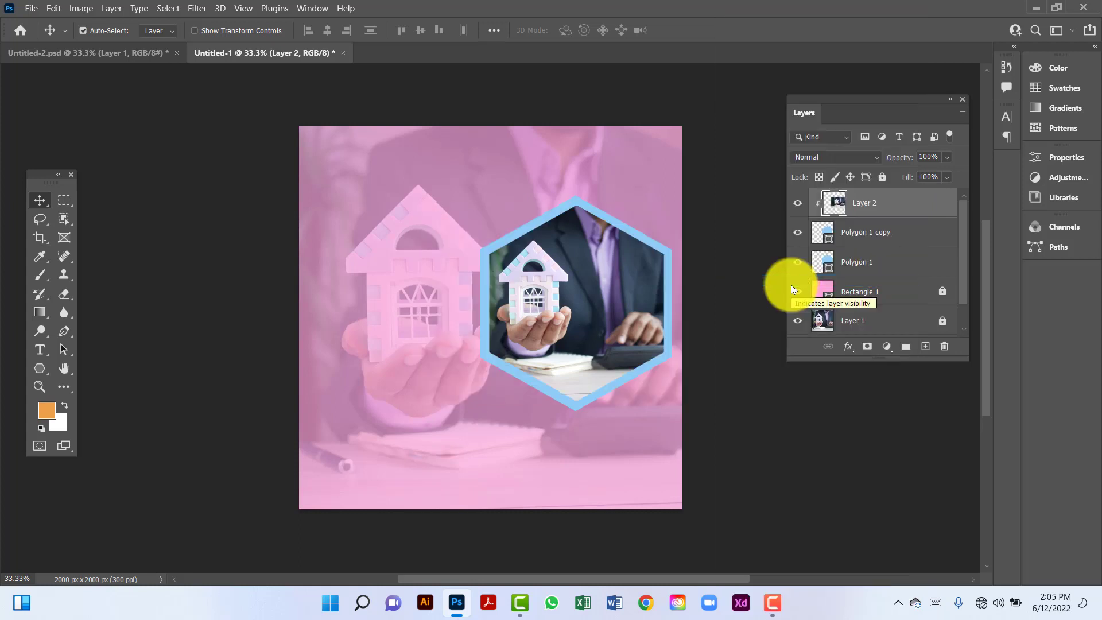
- Draw a rectangle about 2090 × 594 px across the canvas at hexagon height and place its layer beneath both polygon layers
left_click(41, 368)
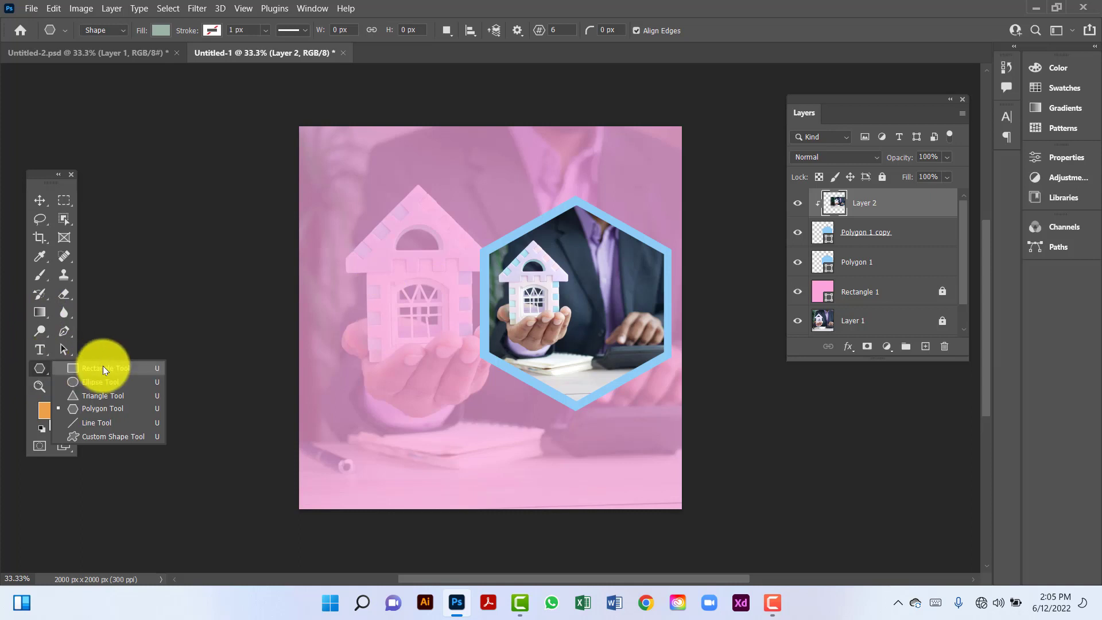
left_click(103, 369)
left_click_drag(294, 244, 694, 358)
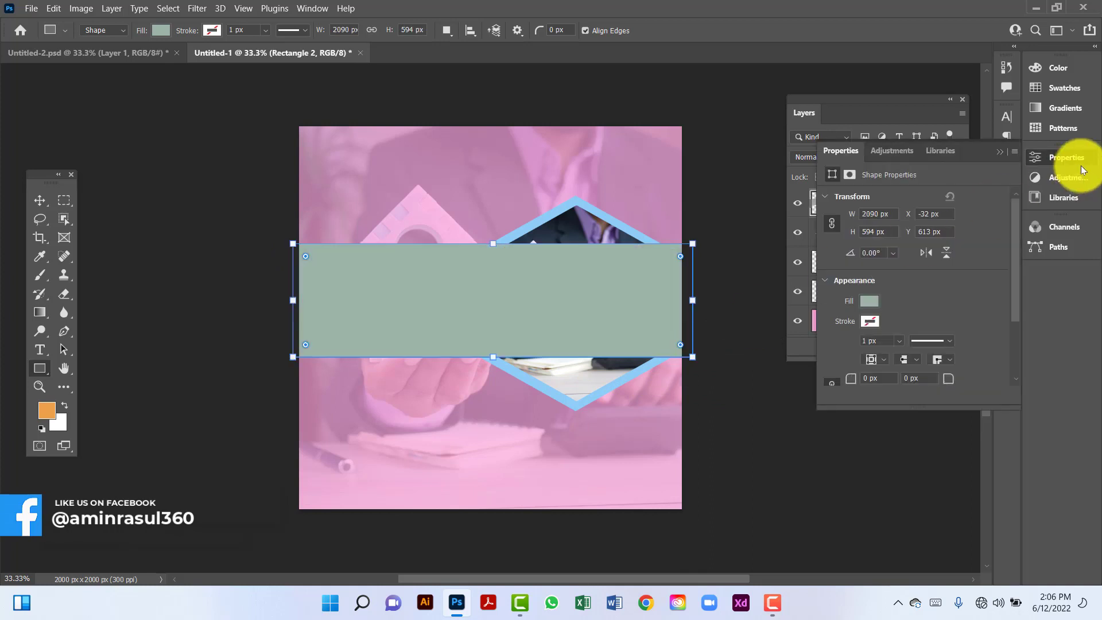
left_click(996, 151)
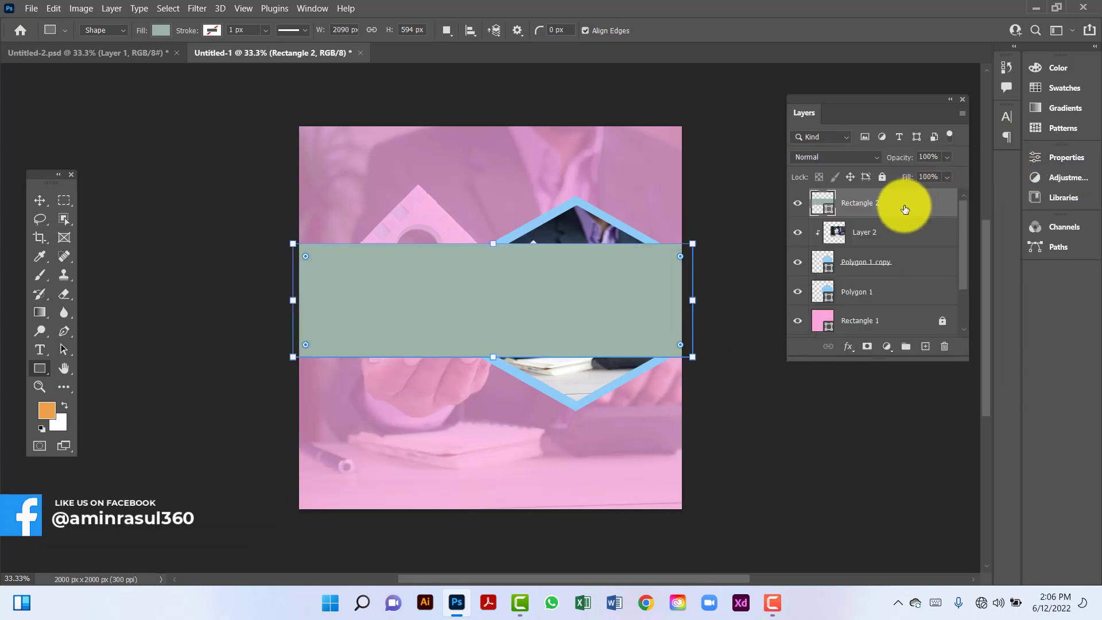
left_click_drag(905, 212, 898, 297)
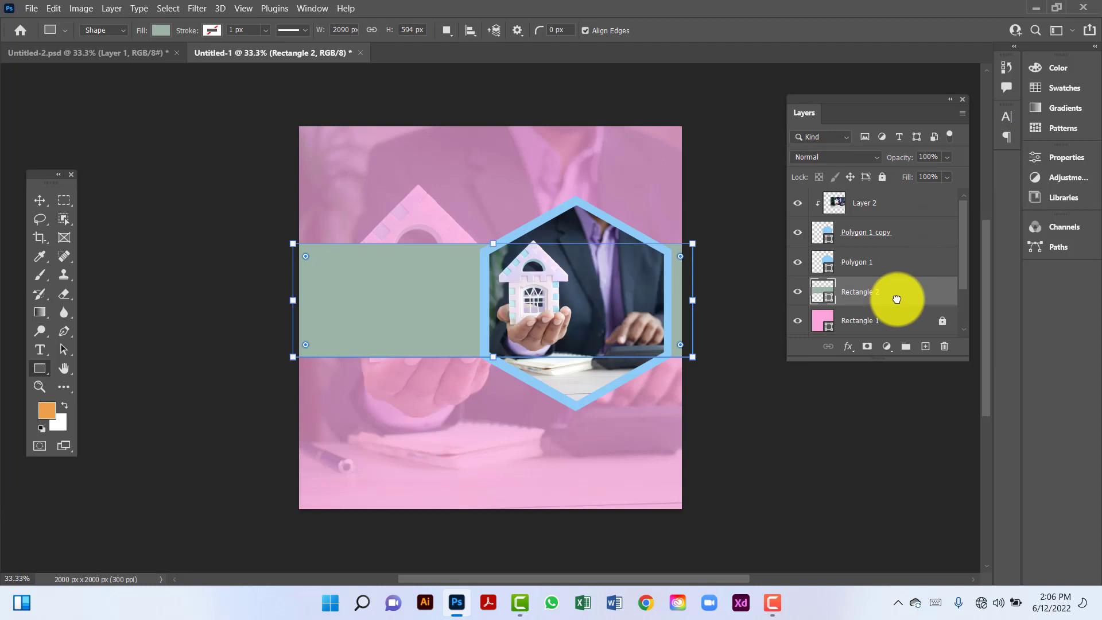
- Fill the horizontal rectangle with the light blue sampled from the hexagon border
key("i")
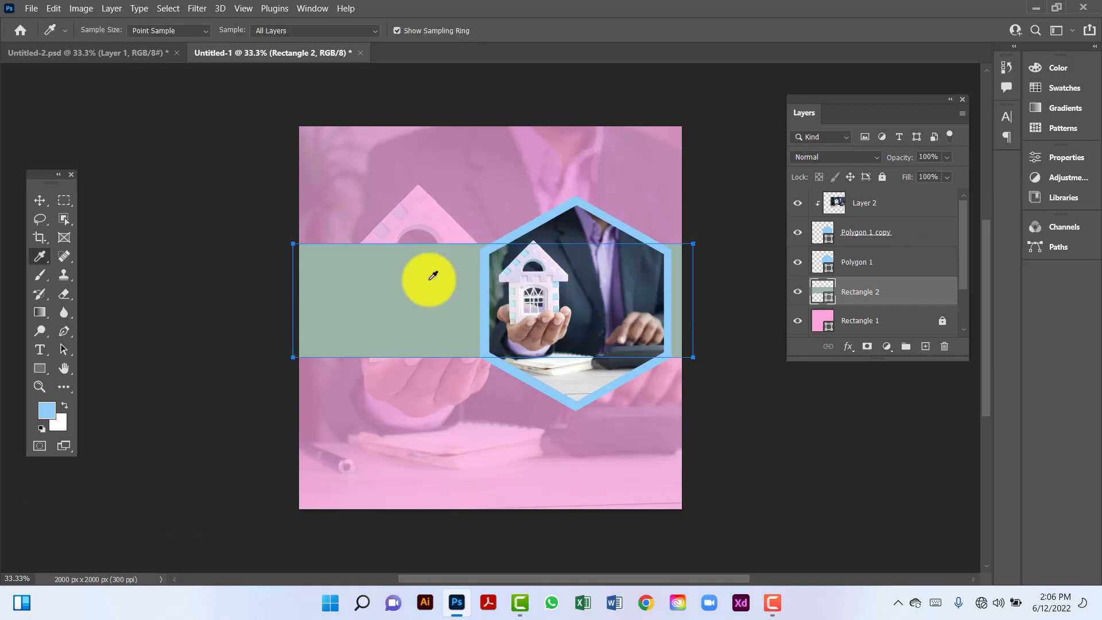
left_click(34, 366)
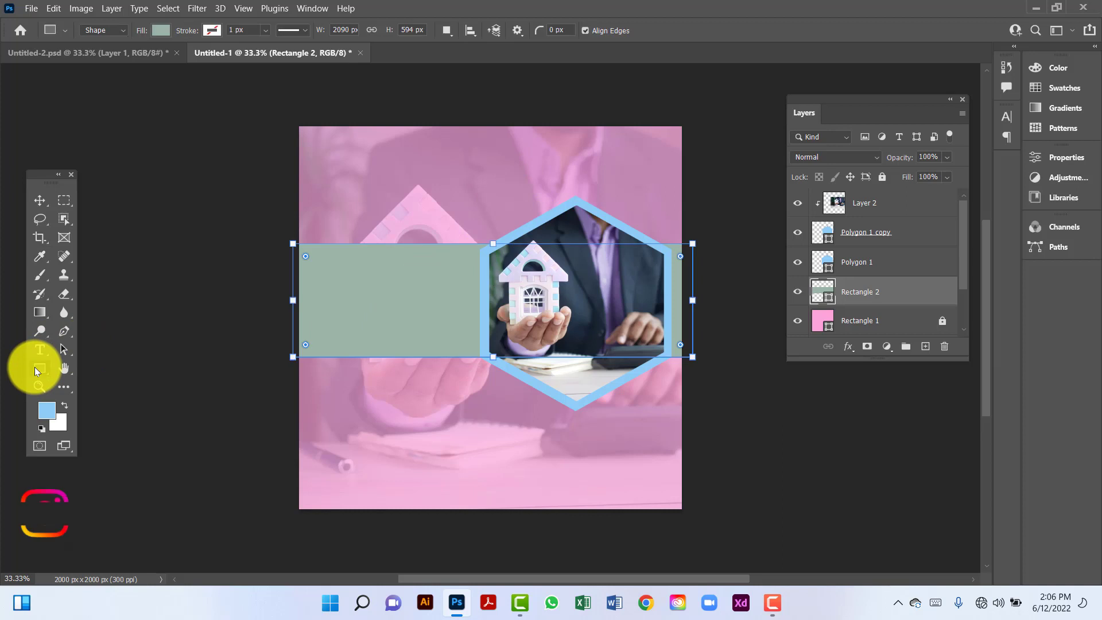
left_click(160, 28)
left_click(71, 106)
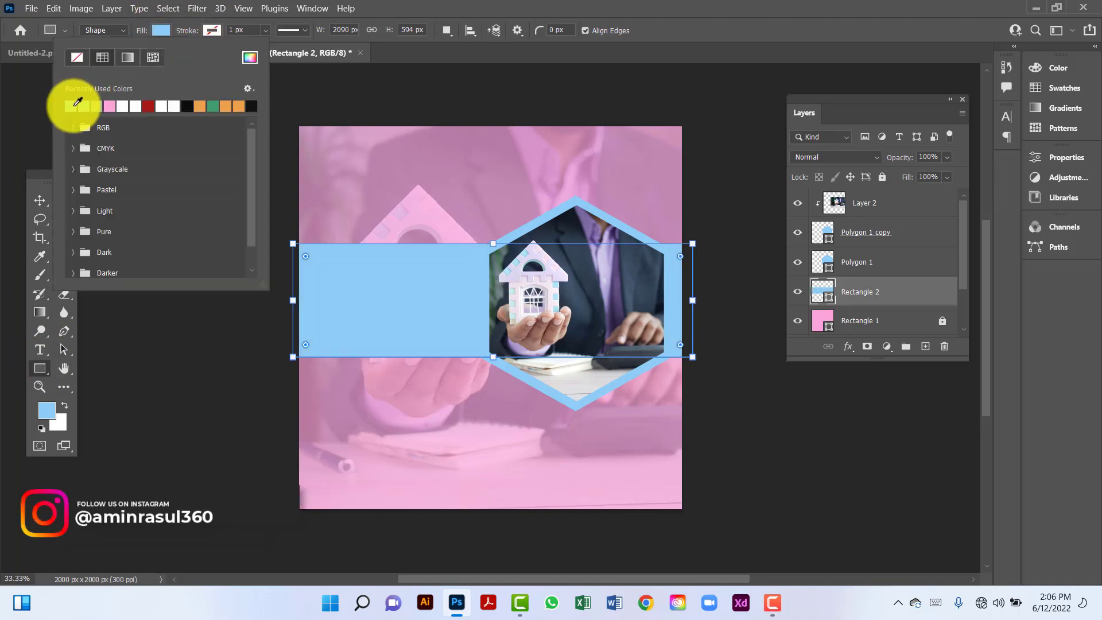
left_click(31, 202)
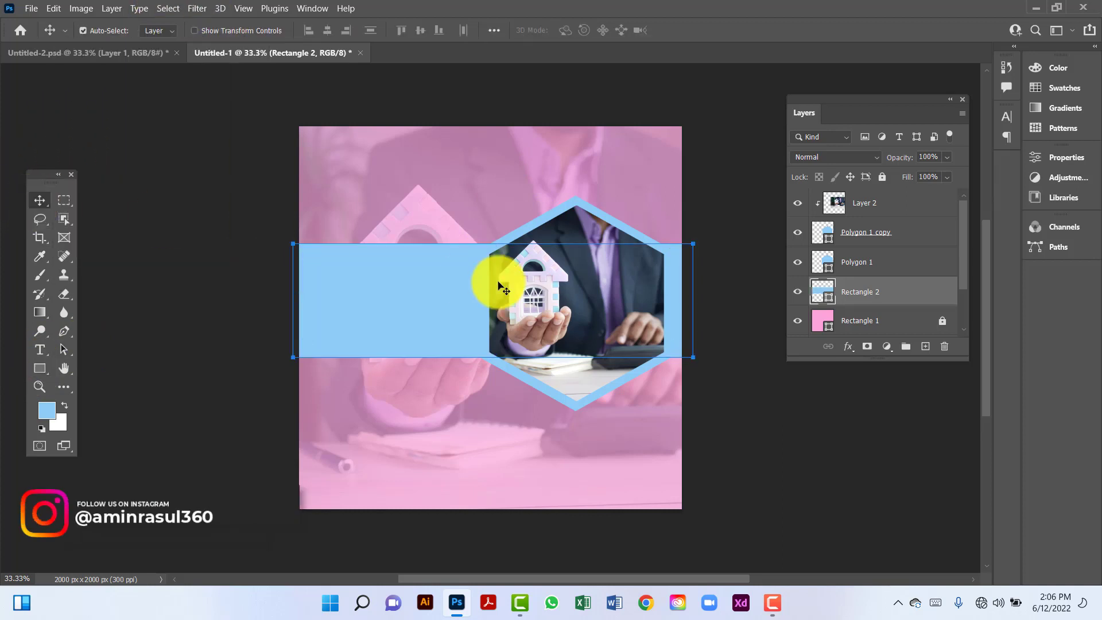
- Reduce the blue band's height to about 97.5%, aligning its edges with the hexagon's side corners, and deselect it
key("ctrl+t")
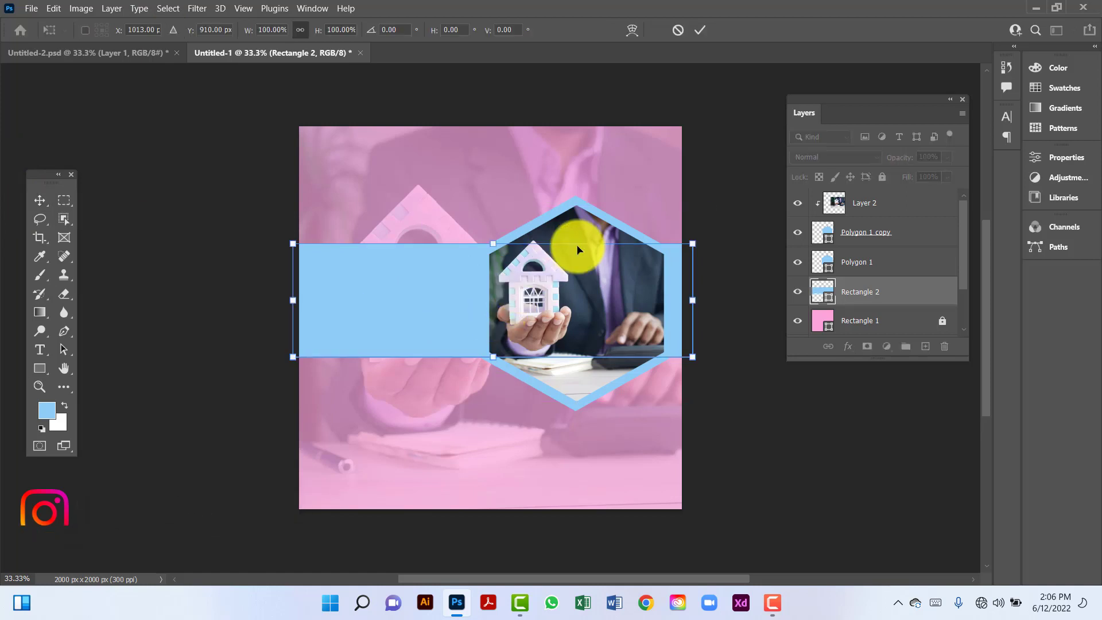
left_click_drag(499, 241, 494, 247)
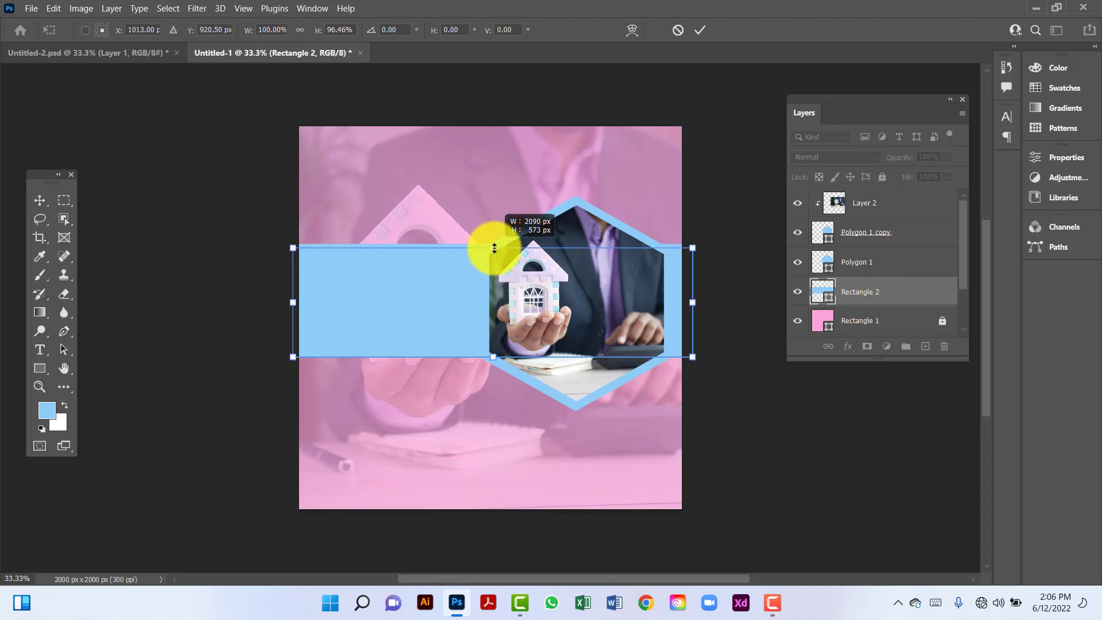
left_click_drag(494, 357, 493, 357)
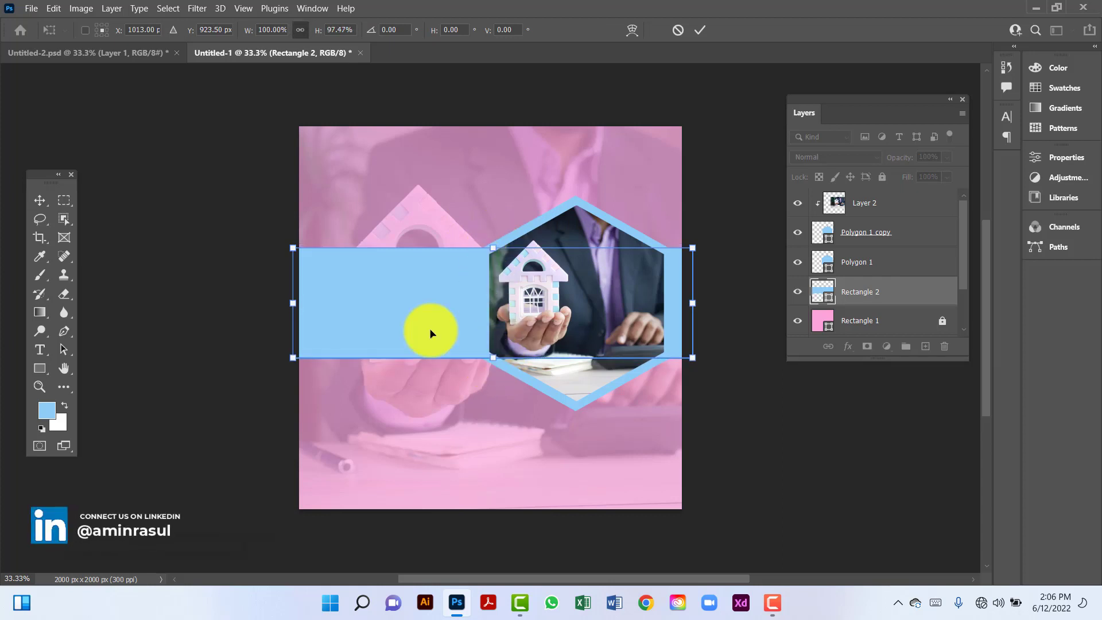
left_click(40, 199)
left_click(193, 272)
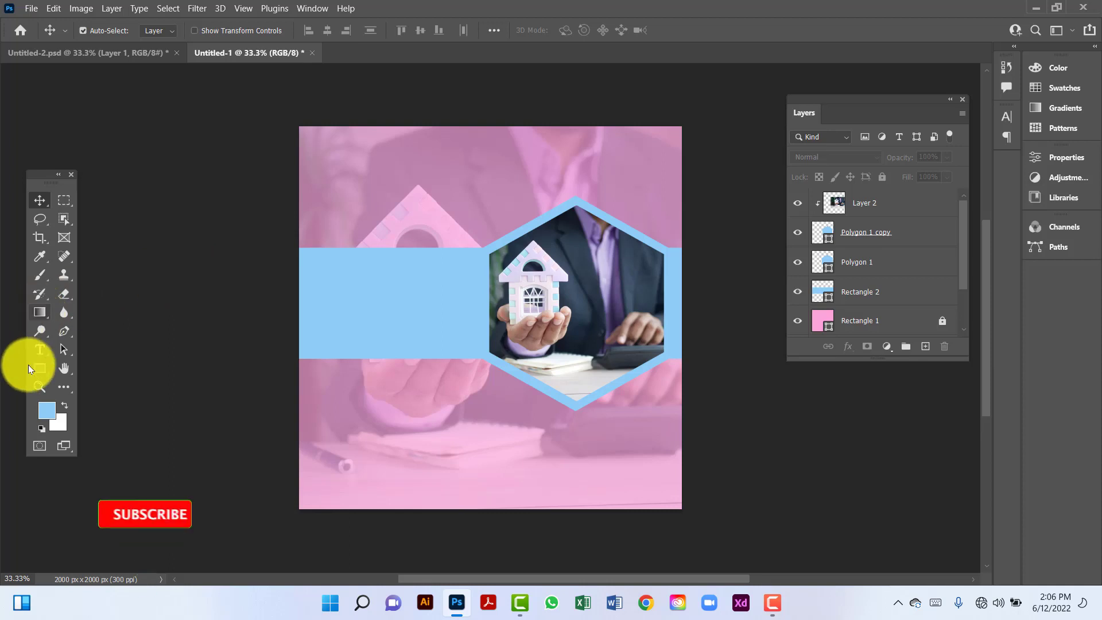
- Add white (#ffffff) text "50% off" in Bebas Neue Bold, 30 pt, on the blue band beside the hexagon
left_click(38, 348)
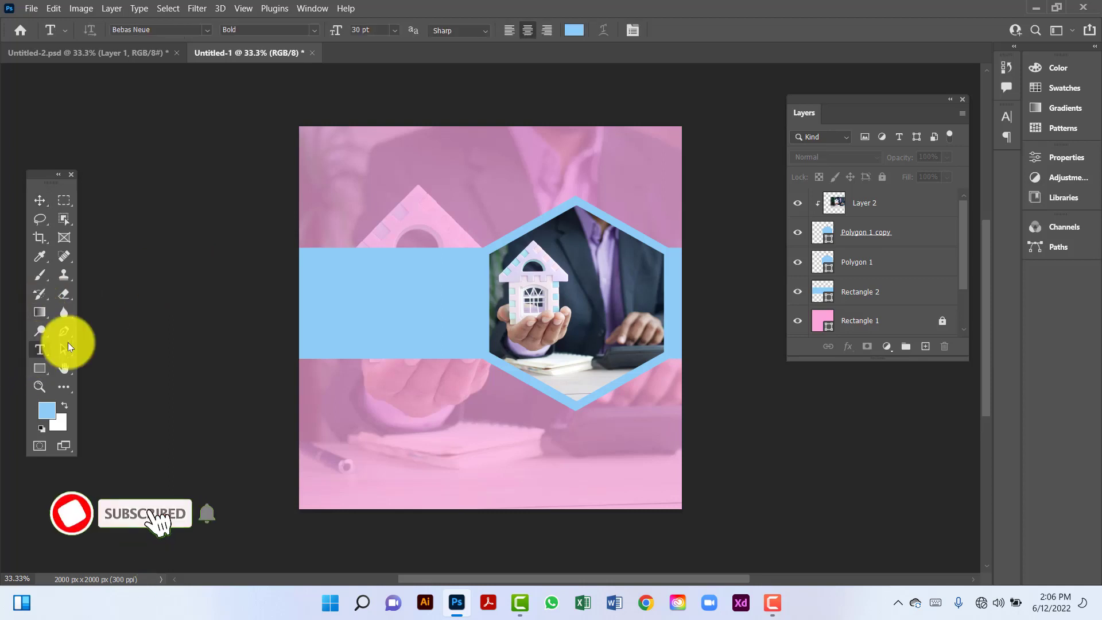
left_click(349, 298)
left_click(576, 32)
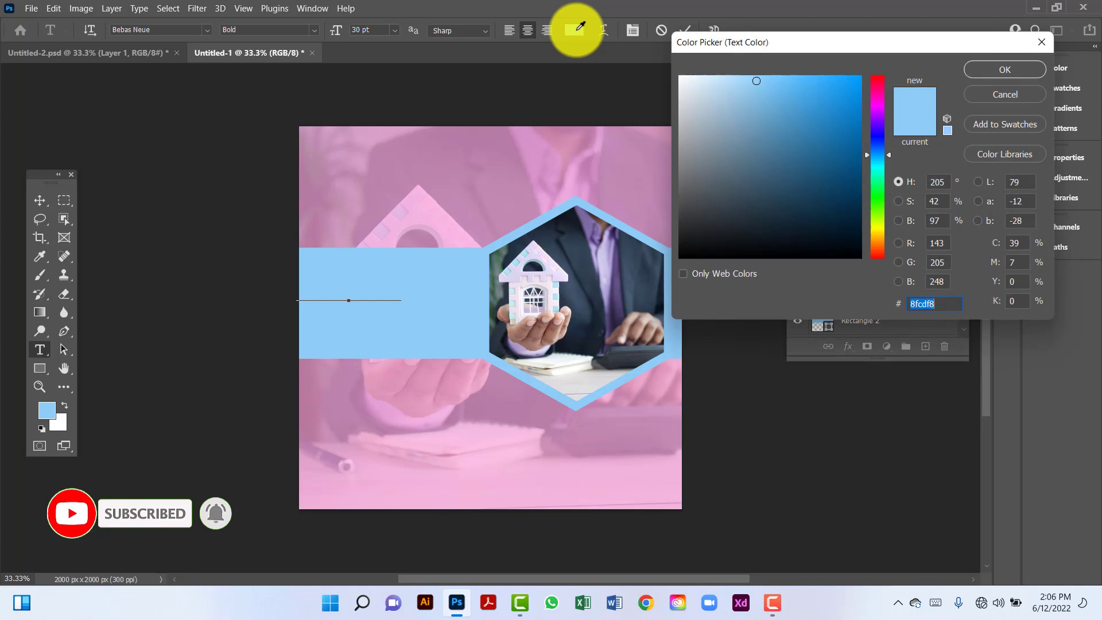
left_click_drag(782, 121, 645, 44)
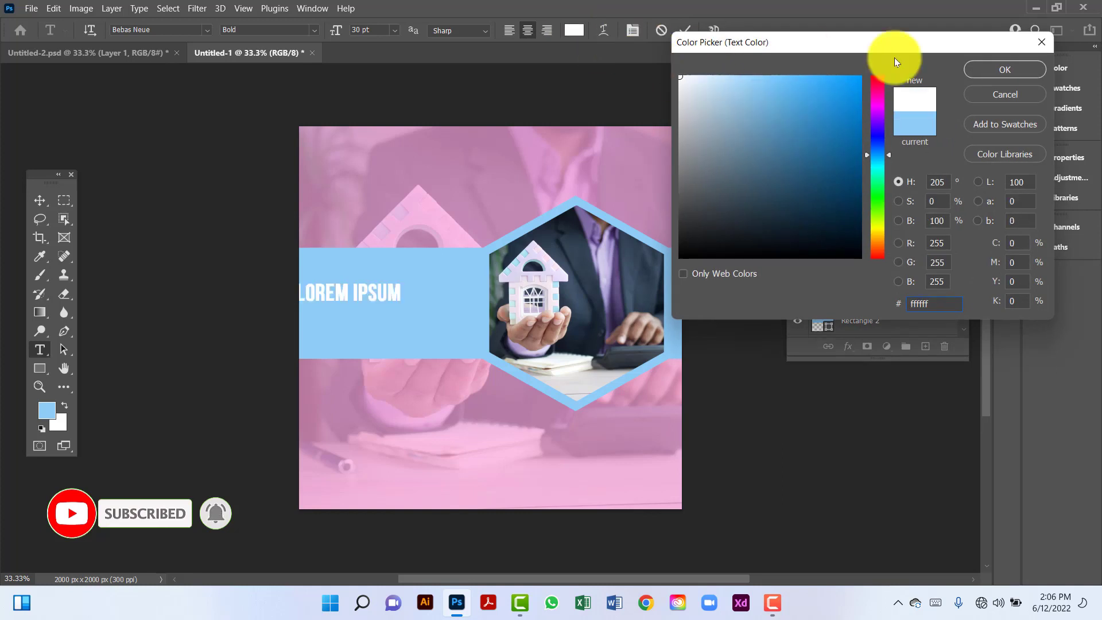
left_click(977, 70)
type("5")
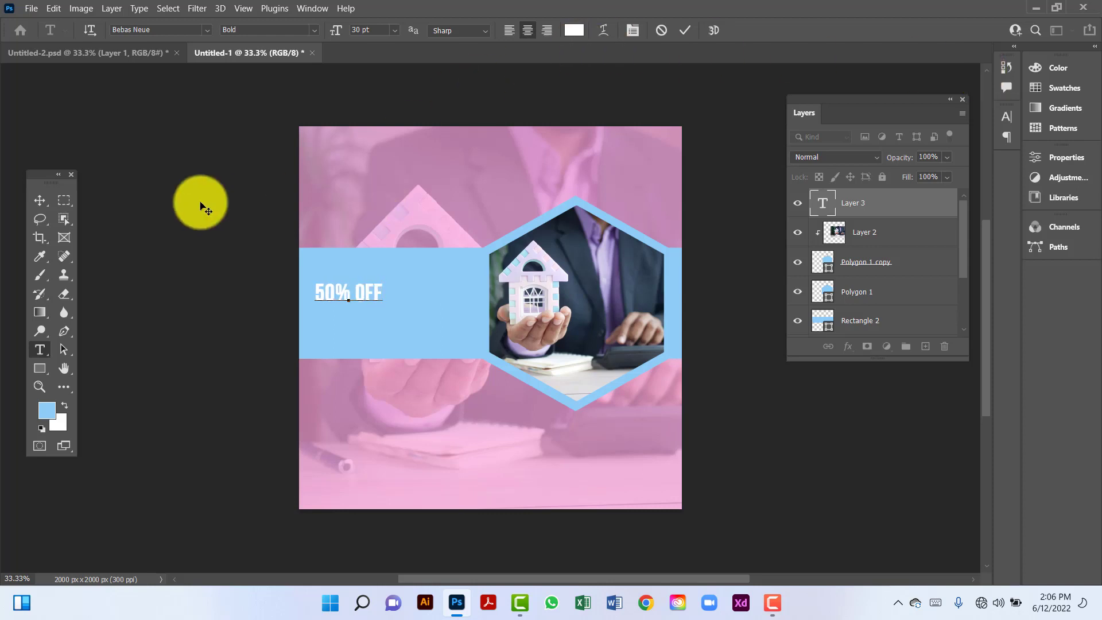
left_click(44, 198)
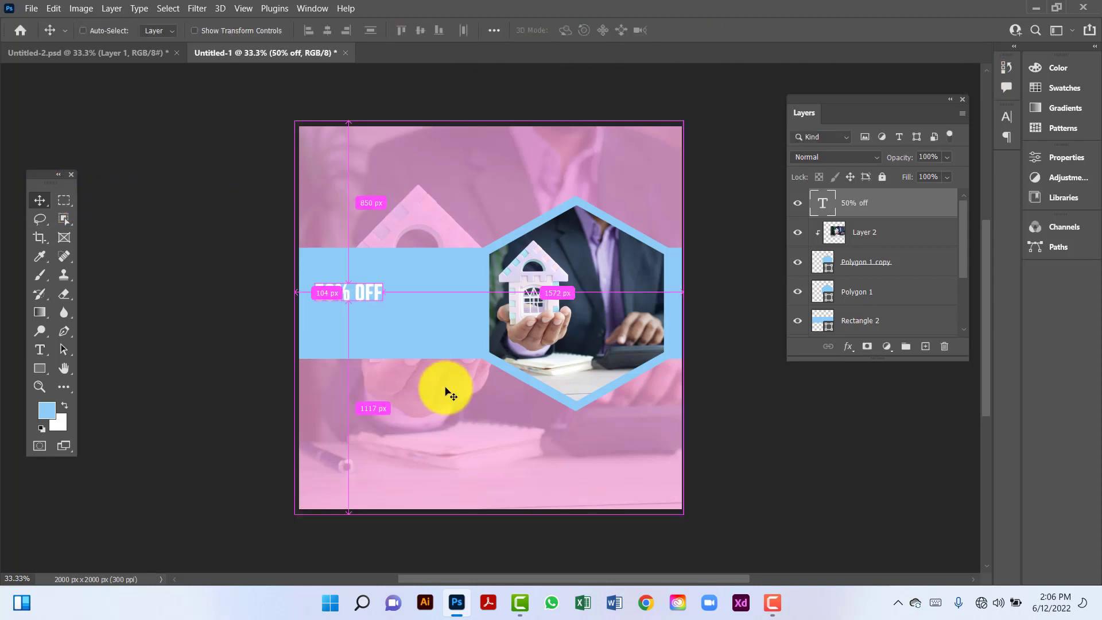
- Enlarge the "50% off" text so it spans most of the blue band beside the hexagon
key("ctrl+t")
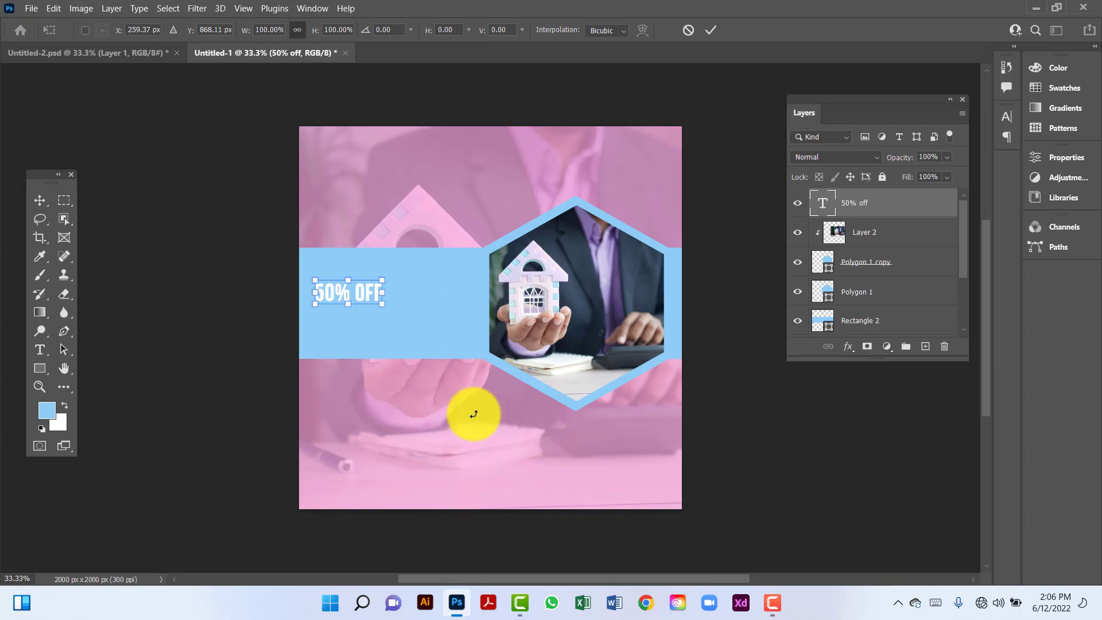
left_click_drag(383, 308, 438, 307)
key("Return")
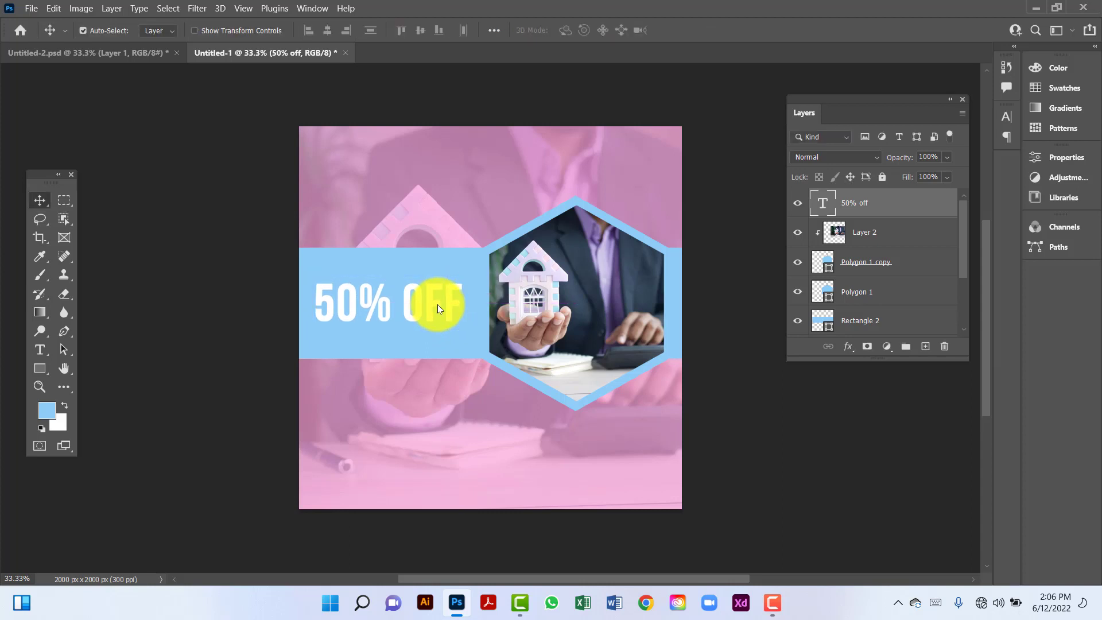
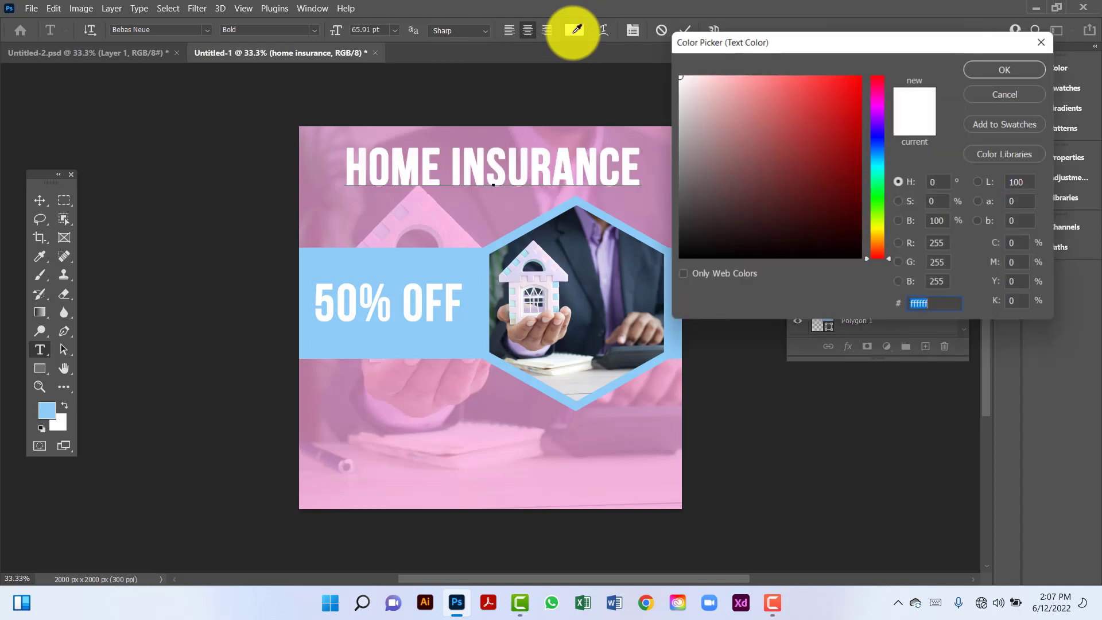
- Recolor the "Home Insurance" heading from white to a dark purple and commit the text
left_click(877, 128)
left_click_drag(876, 127, 876, 111)
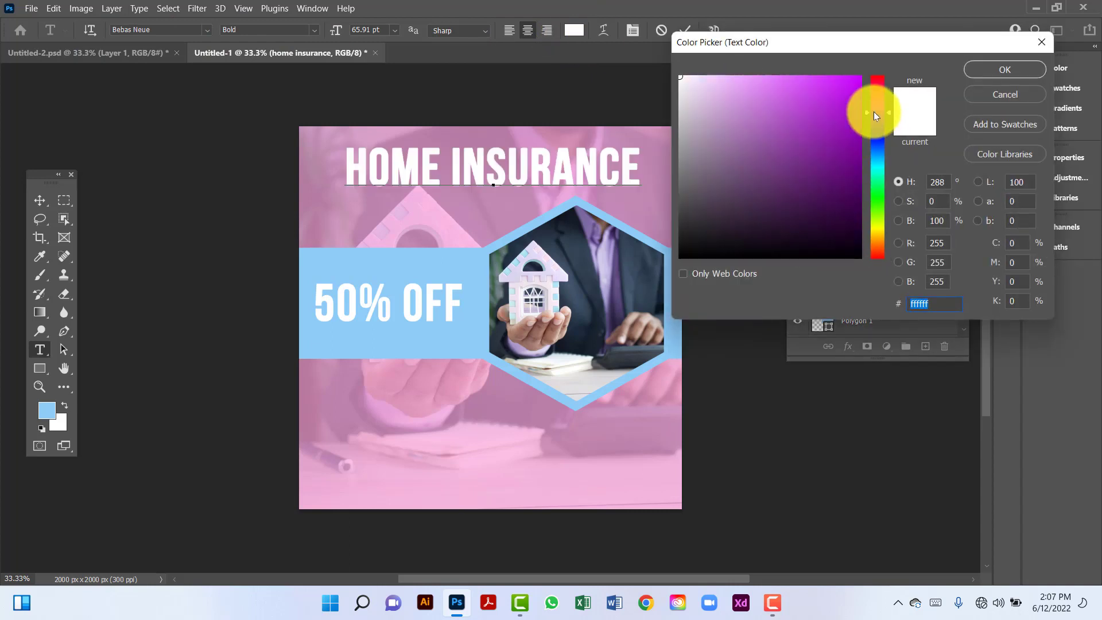
left_click(748, 100)
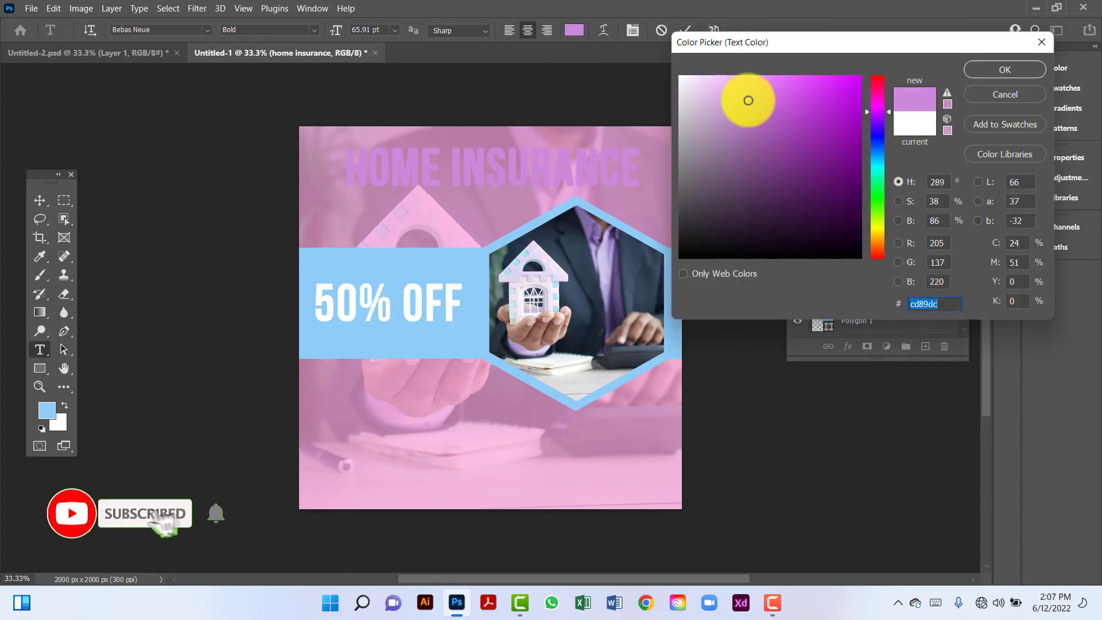
left_click_drag(749, 101, 817, 205)
left_click(1002, 69)
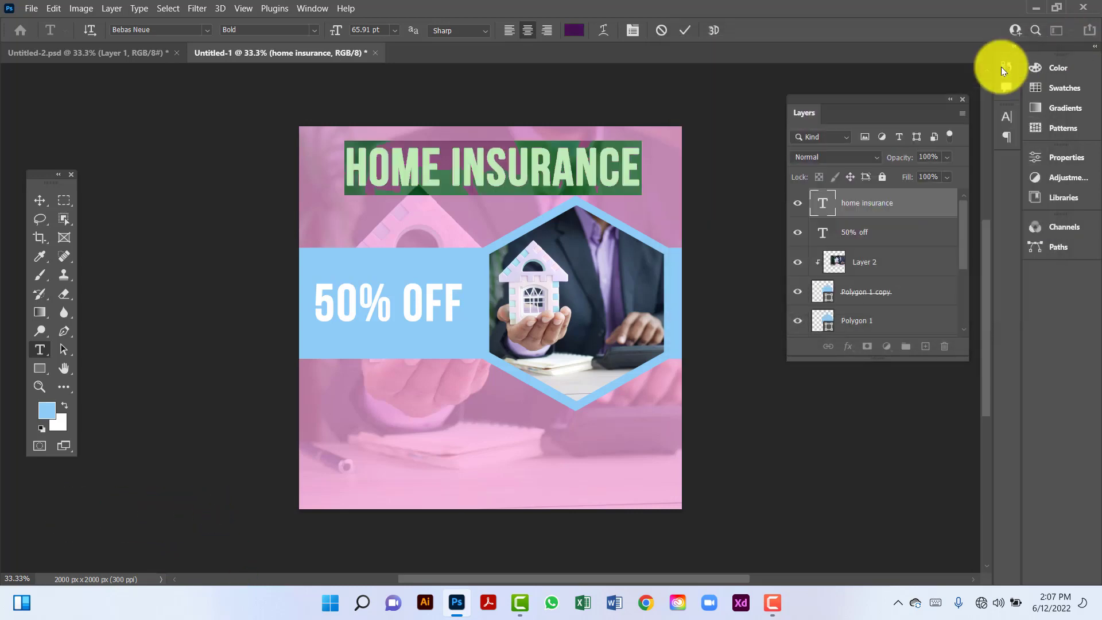
left_click(38, 200)
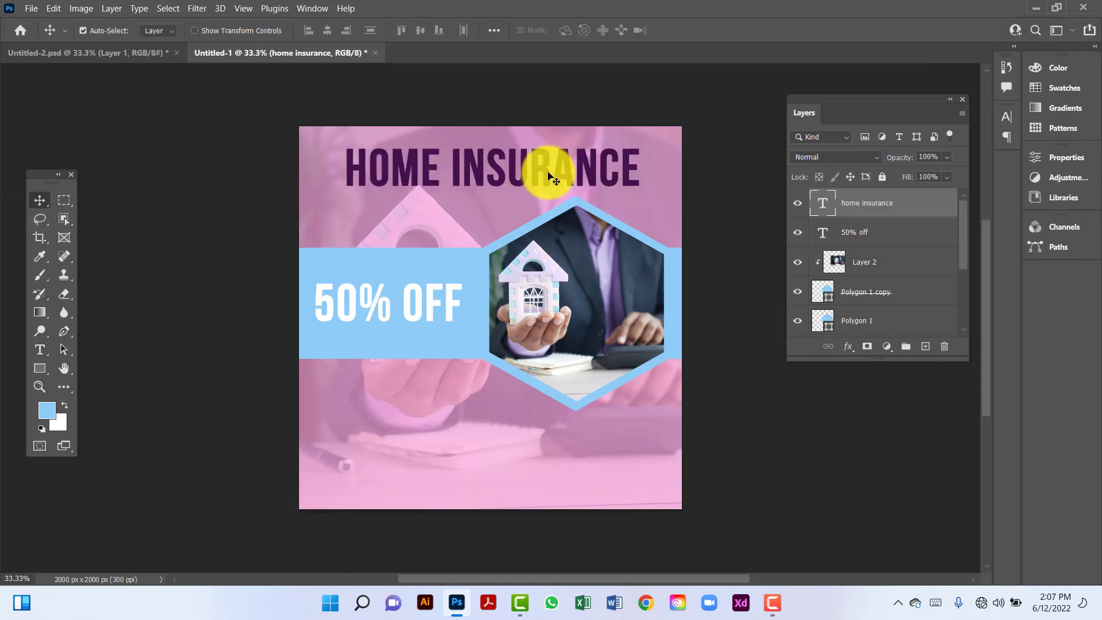
- Fill the "50% off" text with the dark purple sampled from the heading, and deselect it
left_click(434, 314)
key("i")
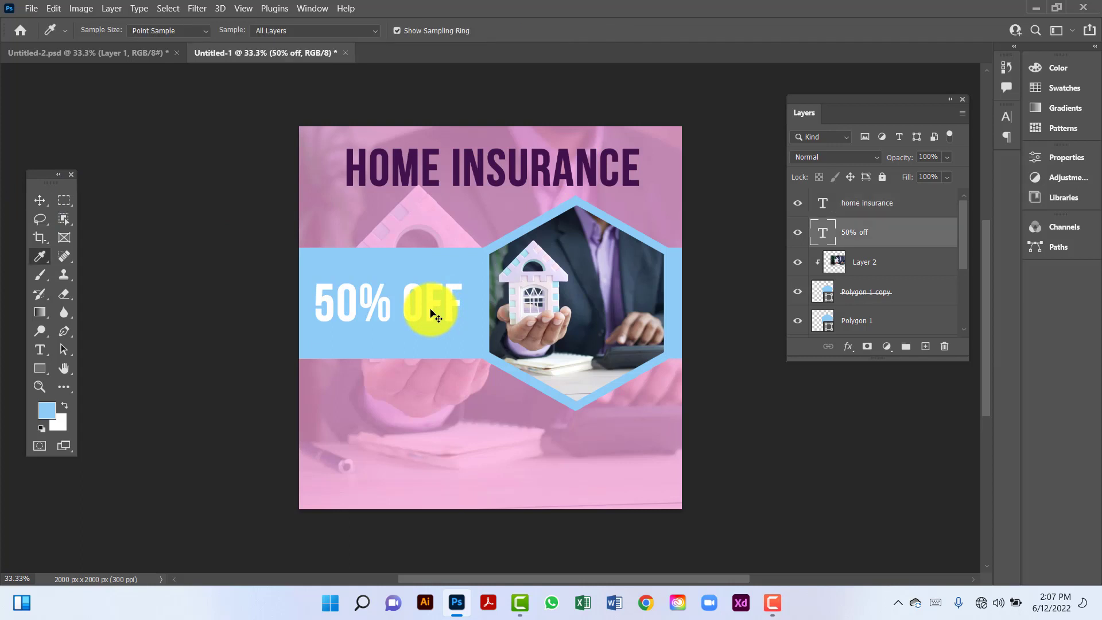
left_click(484, 173)
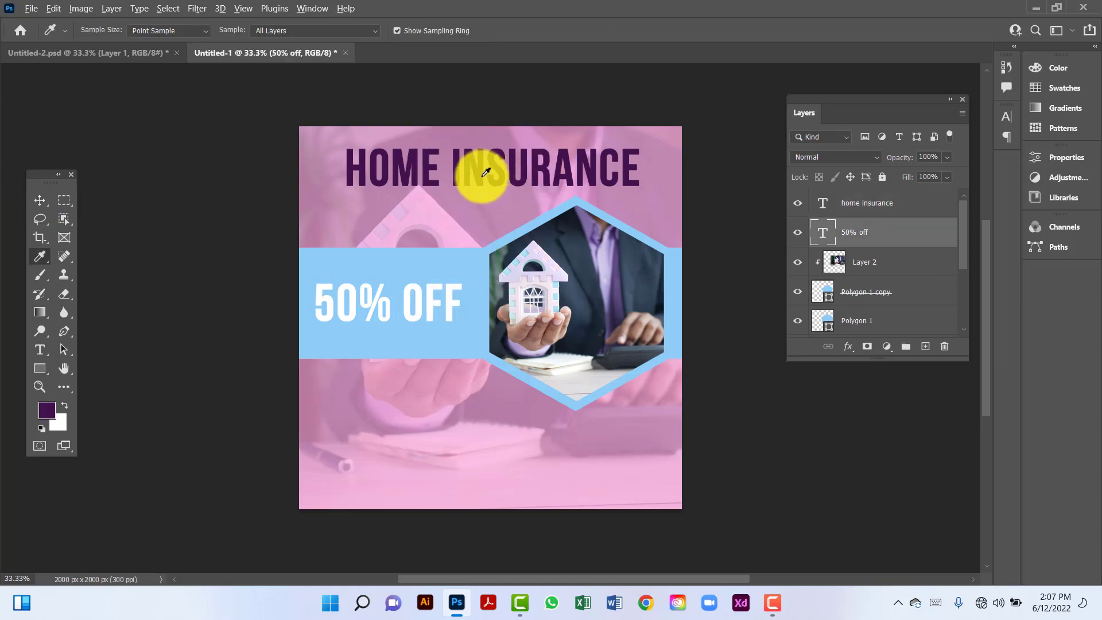
key("alt+BackSpace")
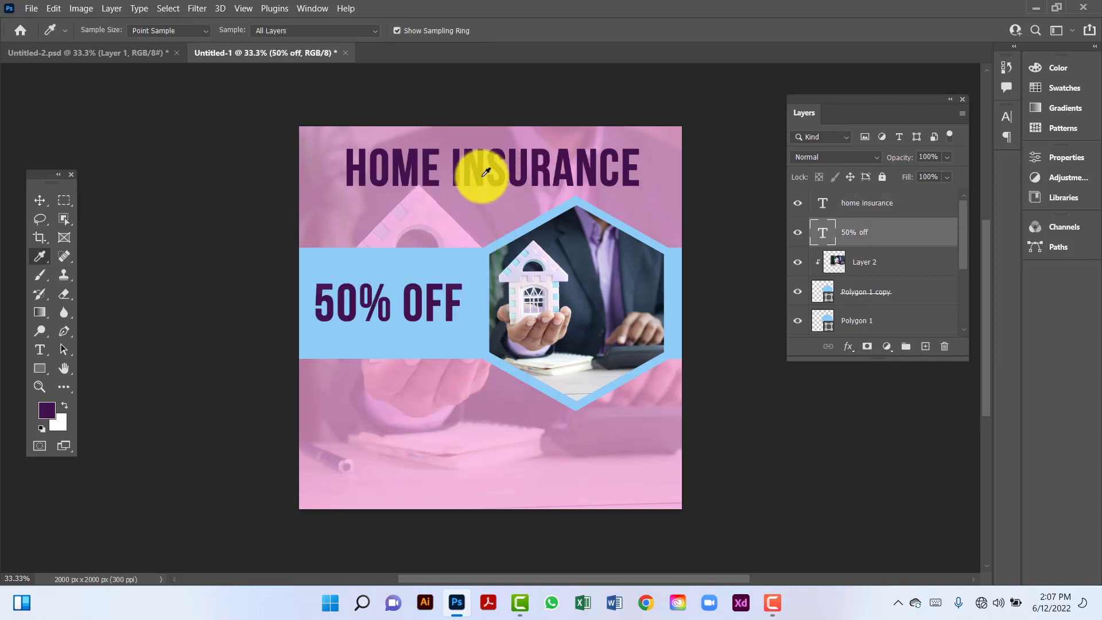
left_click(29, 201)
left_click(161, 246)
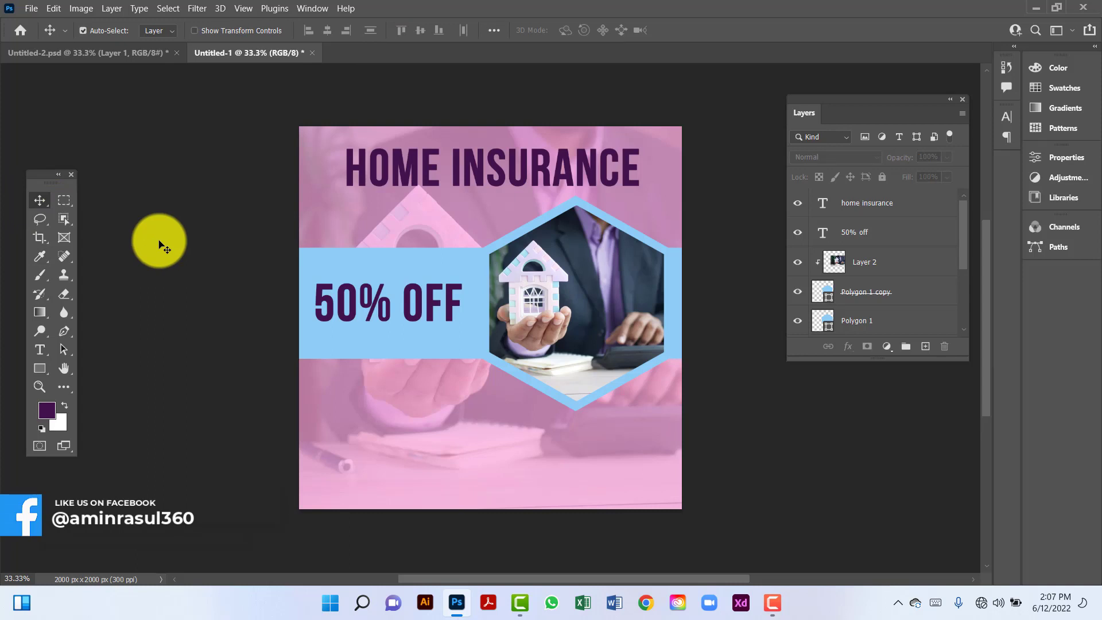
- Add a placeholder Lorem Ipsum paragraph in 12 pt Bebas Neue Bold beneath the "50% off" band and nudge it slightly left
left_click(35, 352)
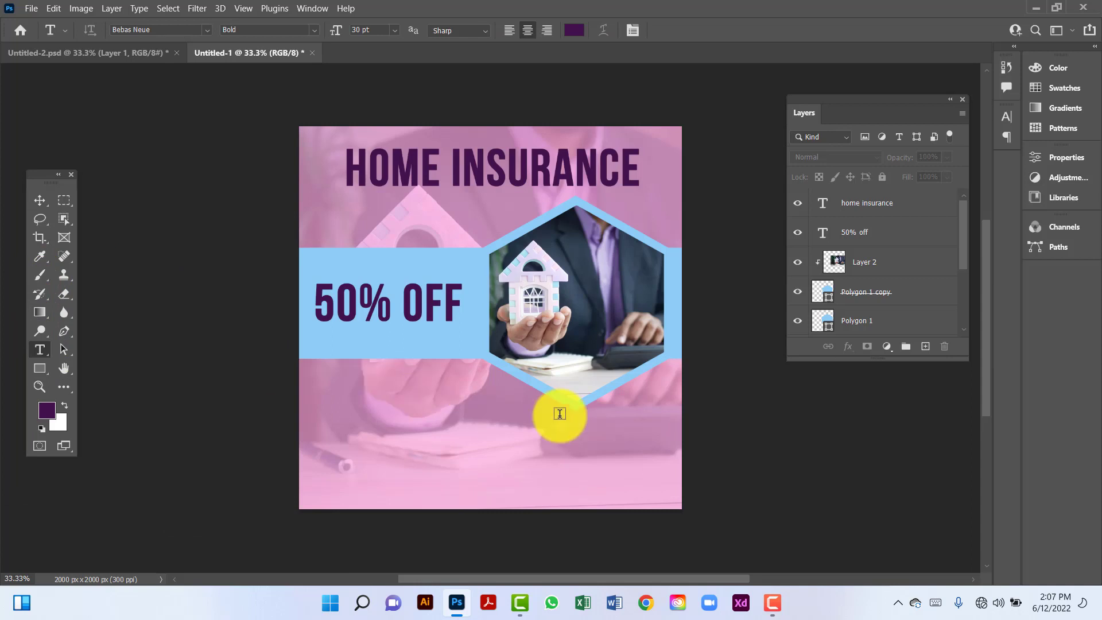
left_click_drag(307, 379, 503, 442)
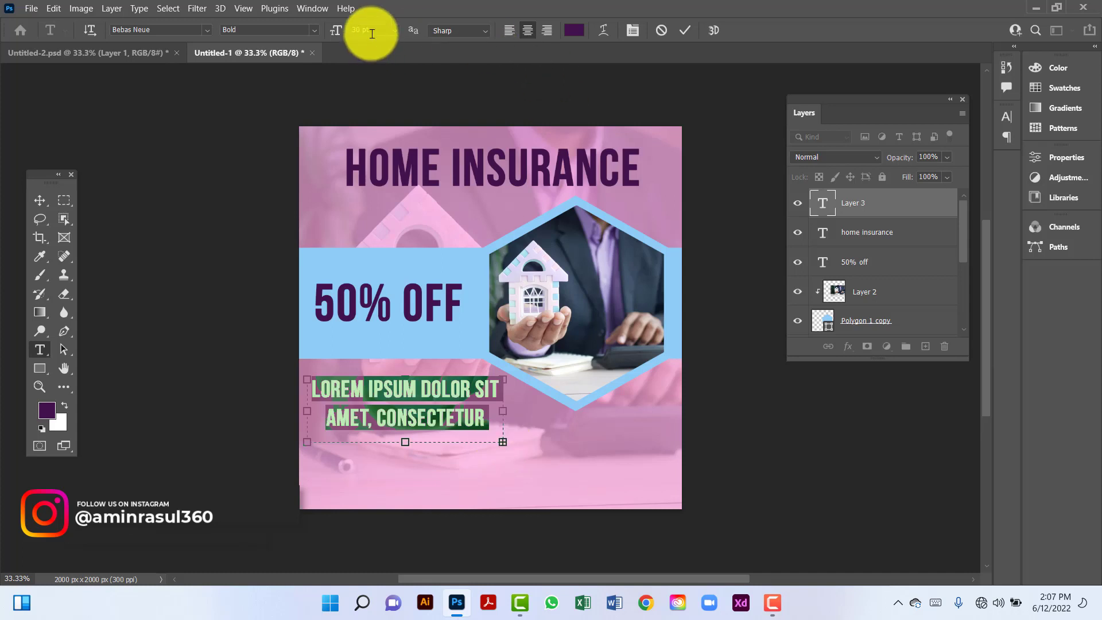
type("12")
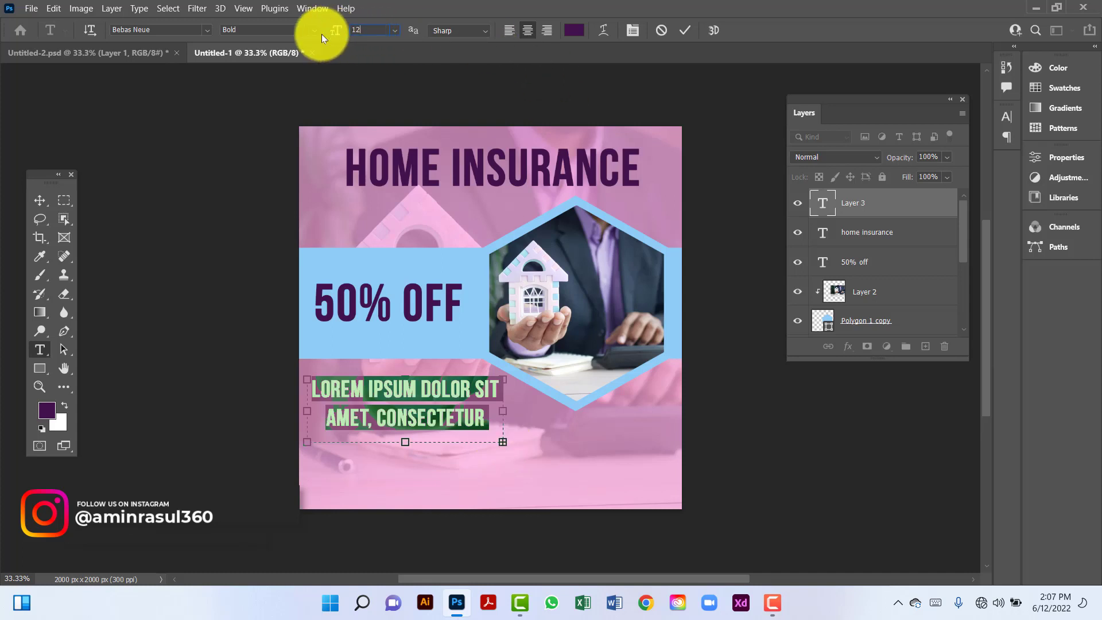
key("Return")
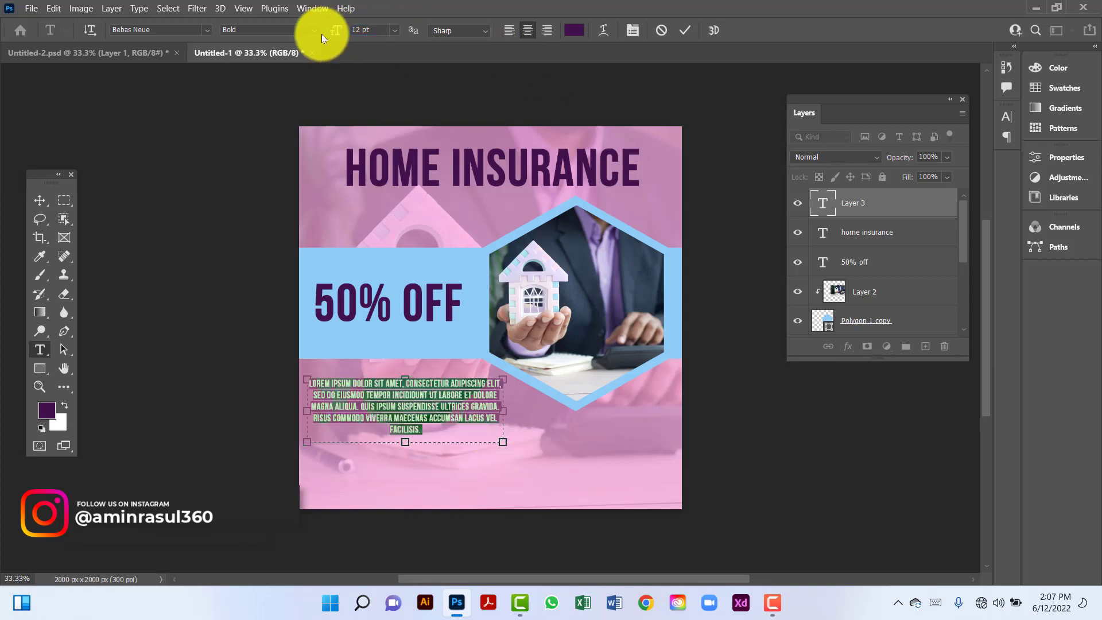
left_click(40, 200)
left_click_drag(467, 389, 463, 390)
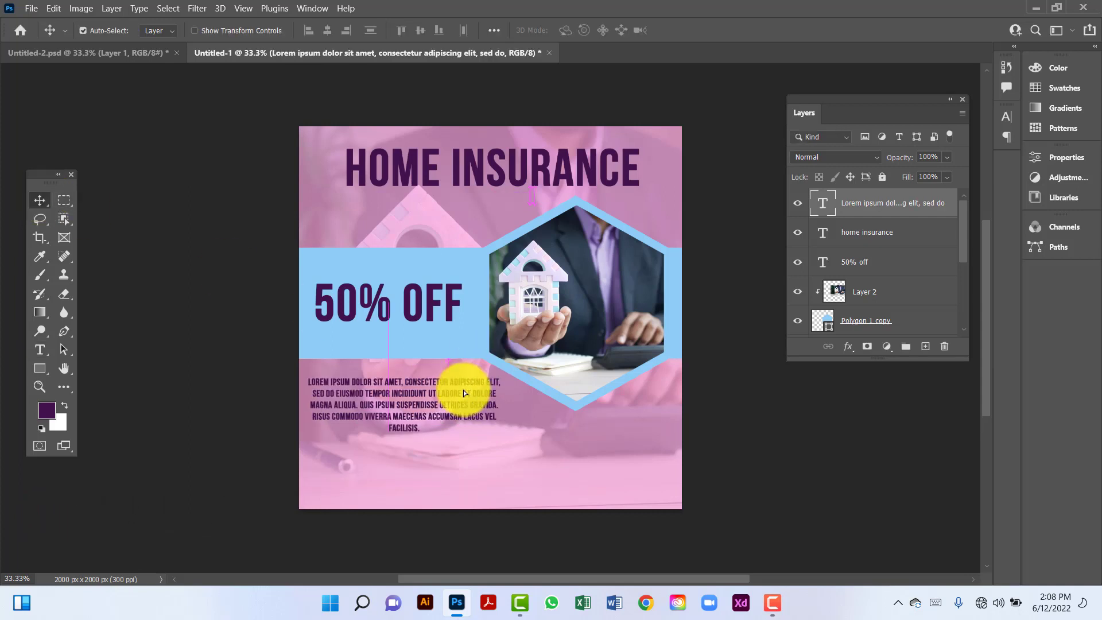
- Add a "call:" text line with the phone number in the lower-left corner of the design
left_click(43, 344)
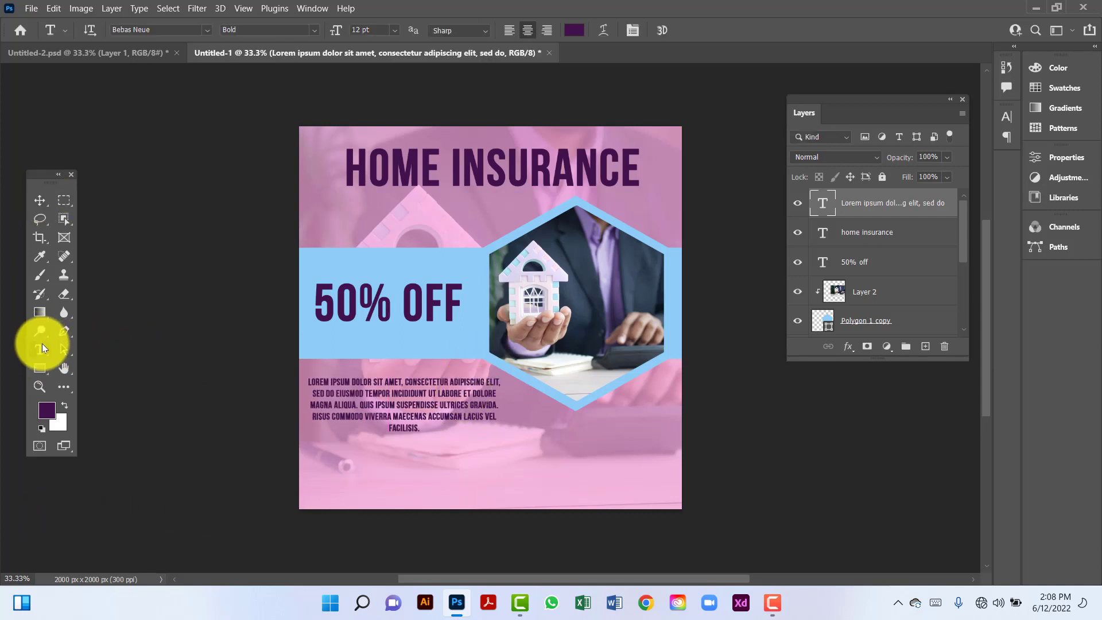
left_click(338, 491)
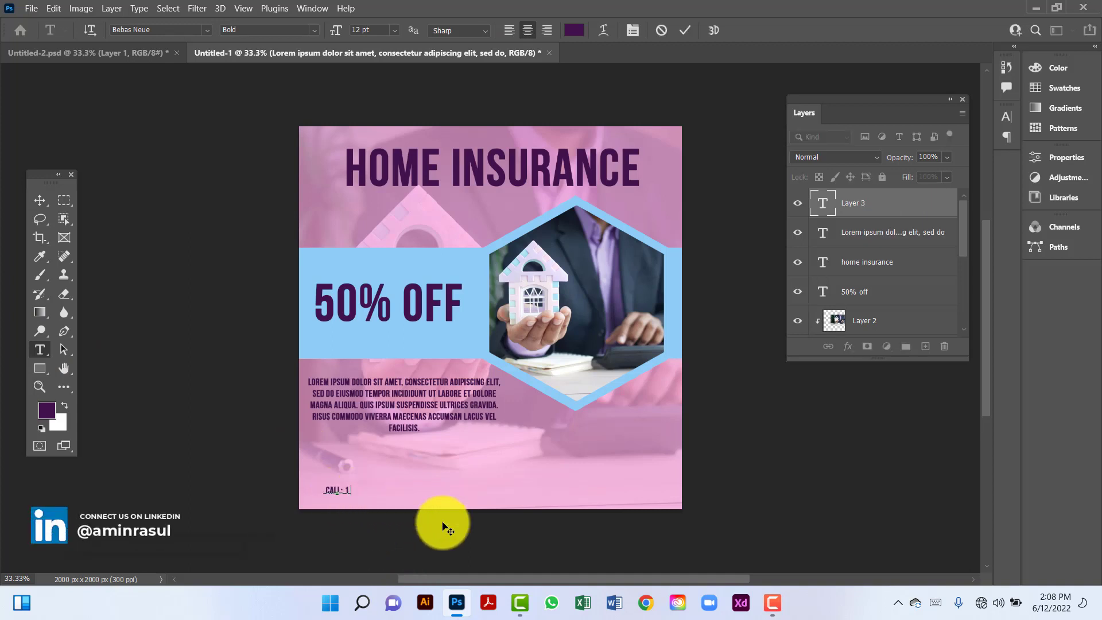
type("CALL: 112 45")
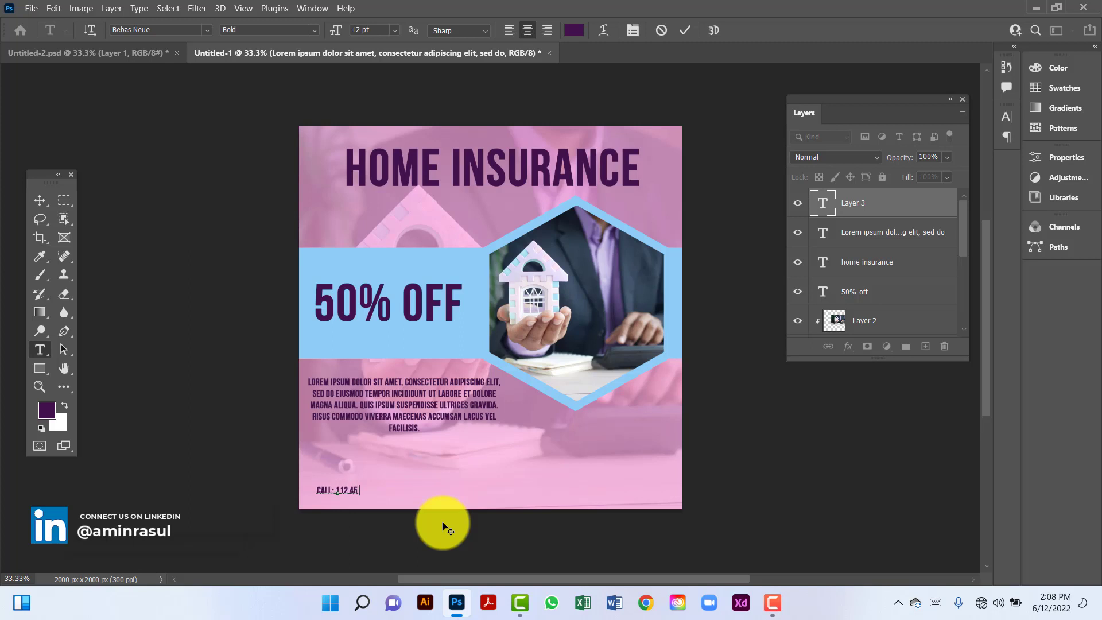
type("66 456")
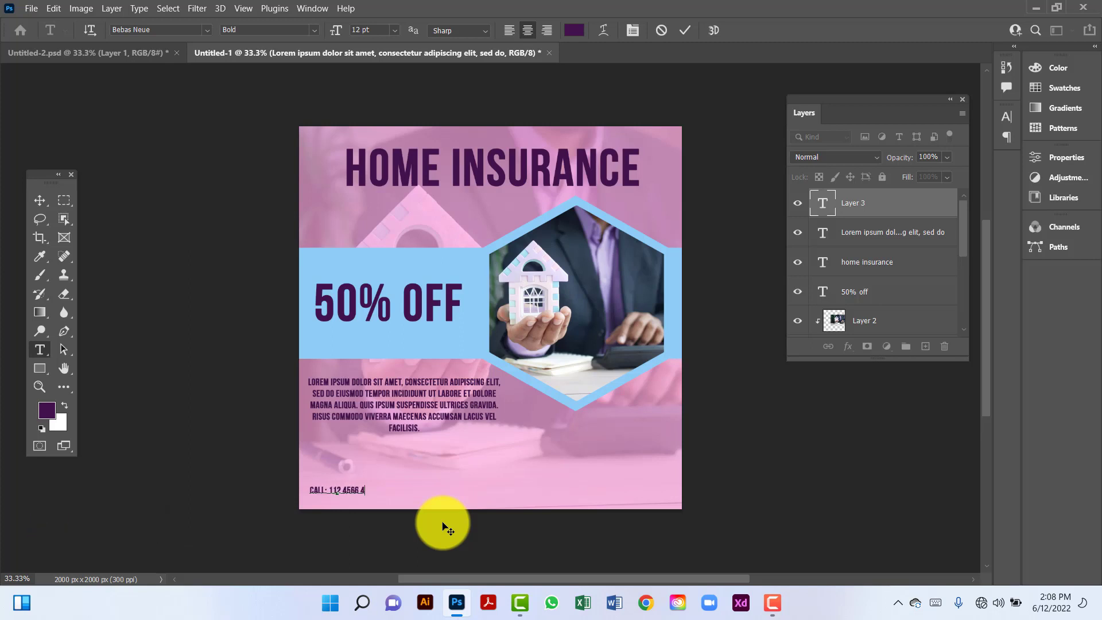
- Enlarge the call line to about 25.44 pt and place a copy of it alongside in the lower-right area of the design
left_click(39, 198)
left_click_drag(357, 491, 588, 492)
key("ctrl+t")
key("Return")
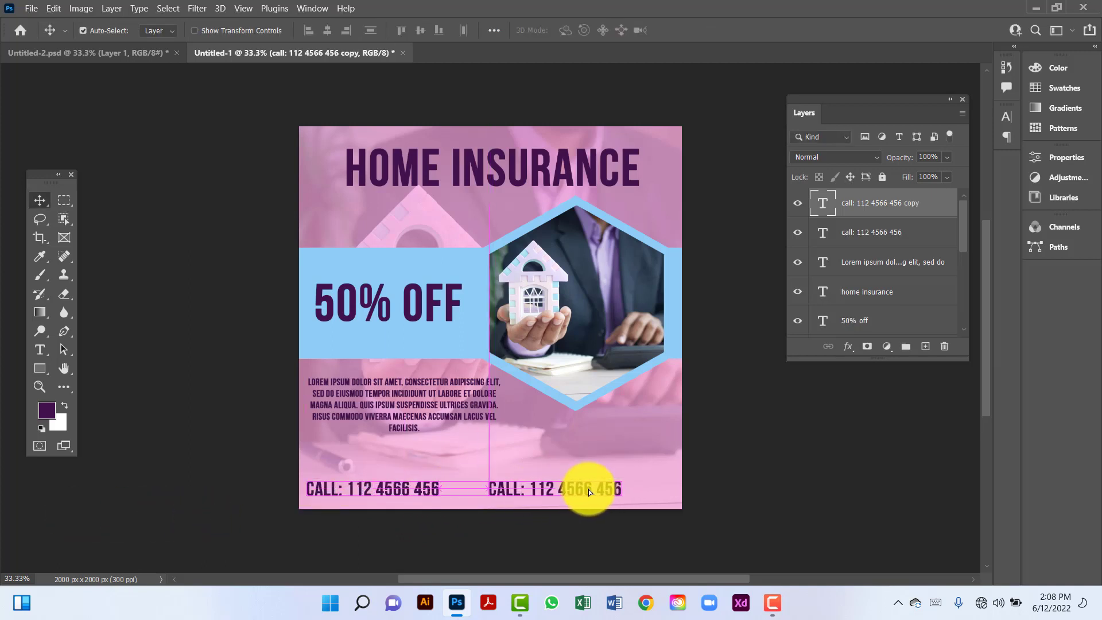
double_click(588, 489)
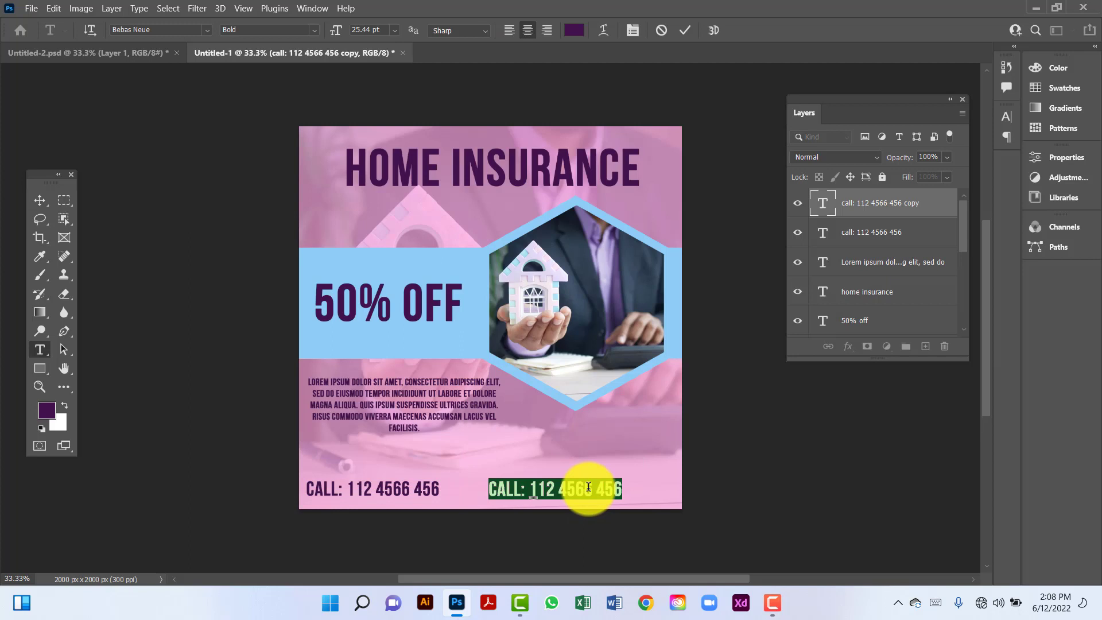
type("ww")
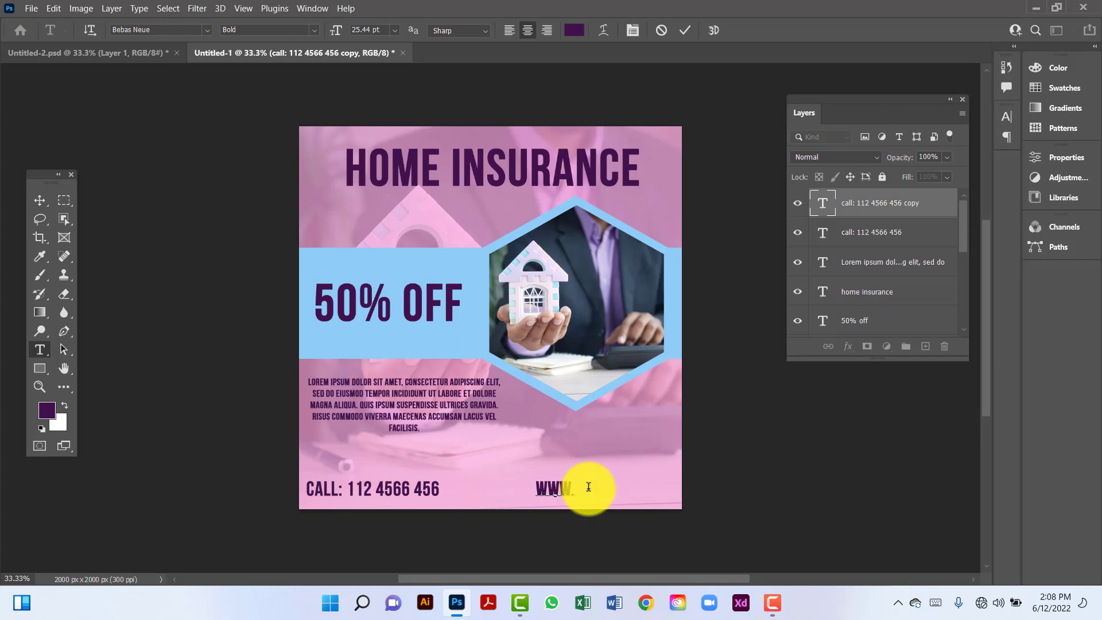
type("w.urdomai")
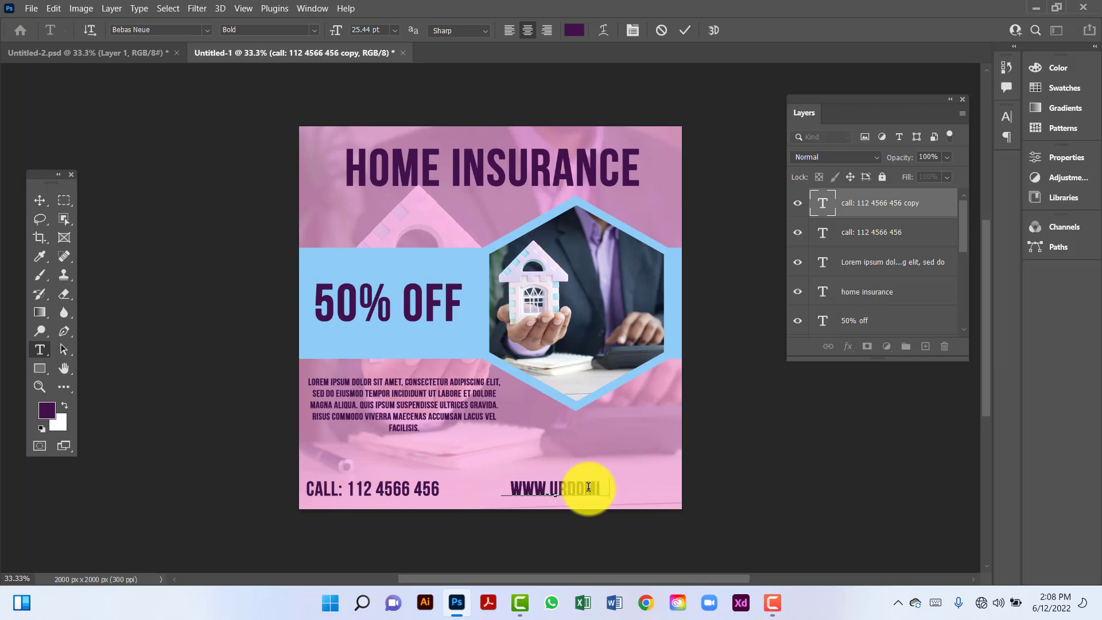
type("n.")
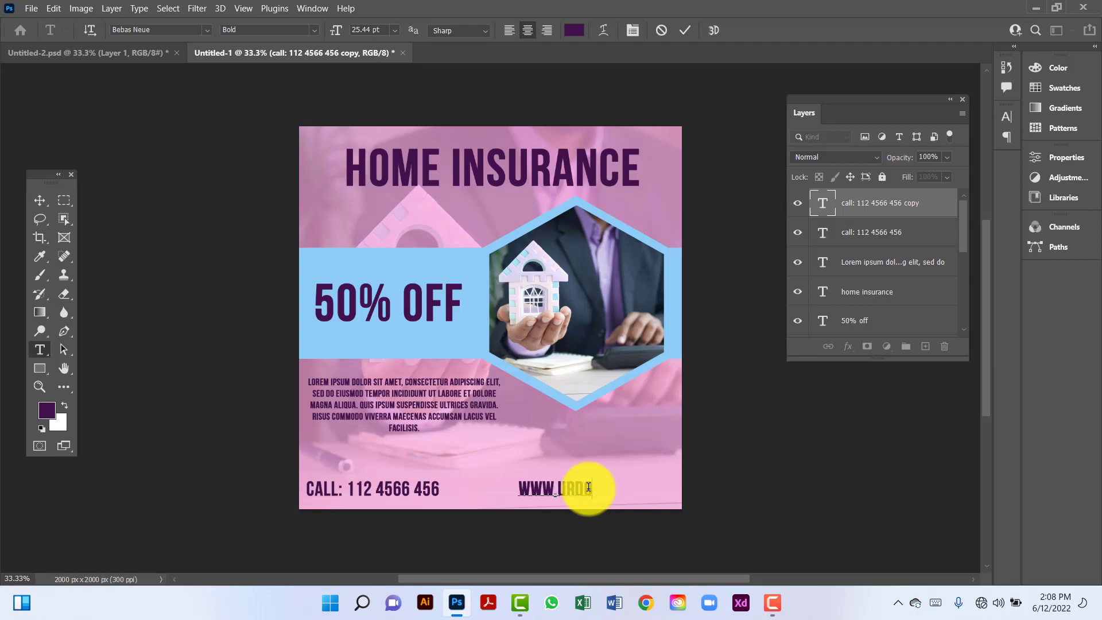
type("ain.com")
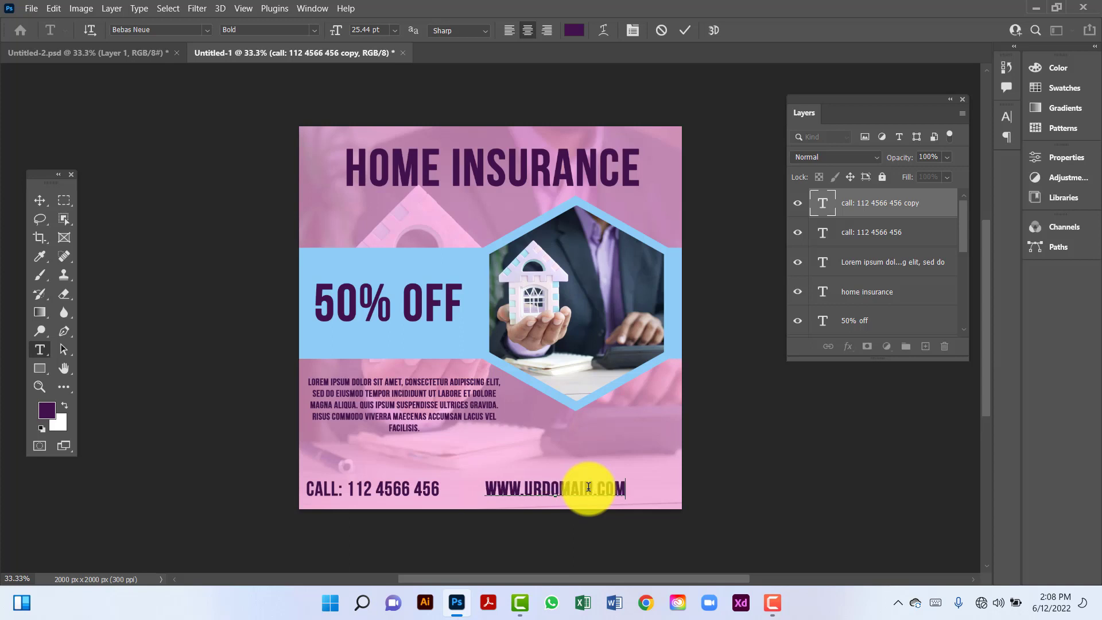
- Shift the website line and the call line slightly to the right along the design's lower edge
left_click(37, 198)
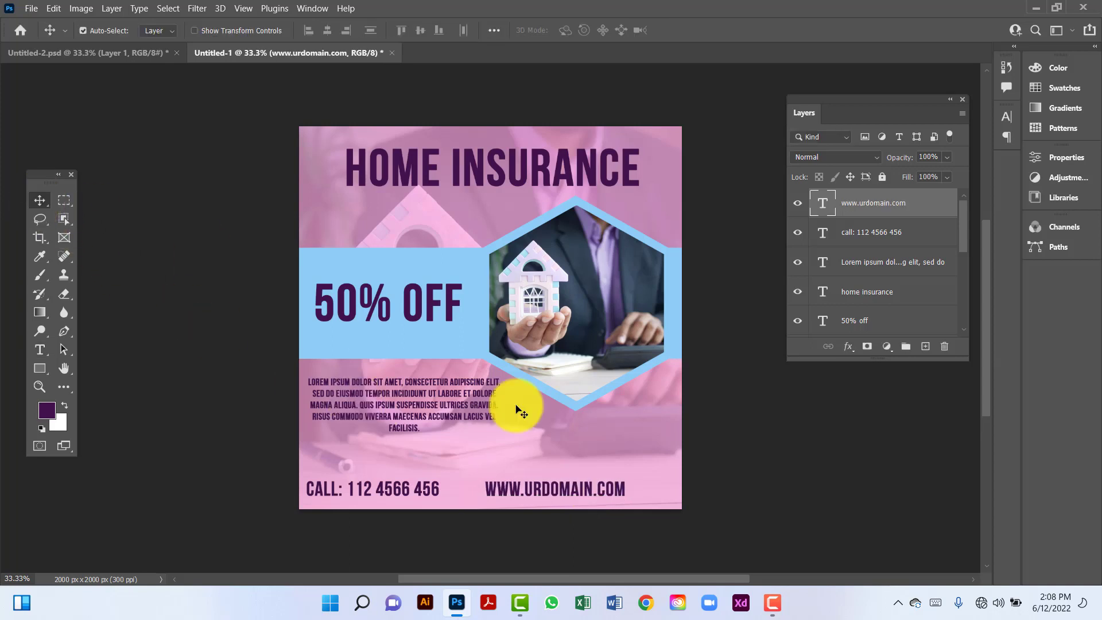
left_click_drag(603, 483, 618, 484)
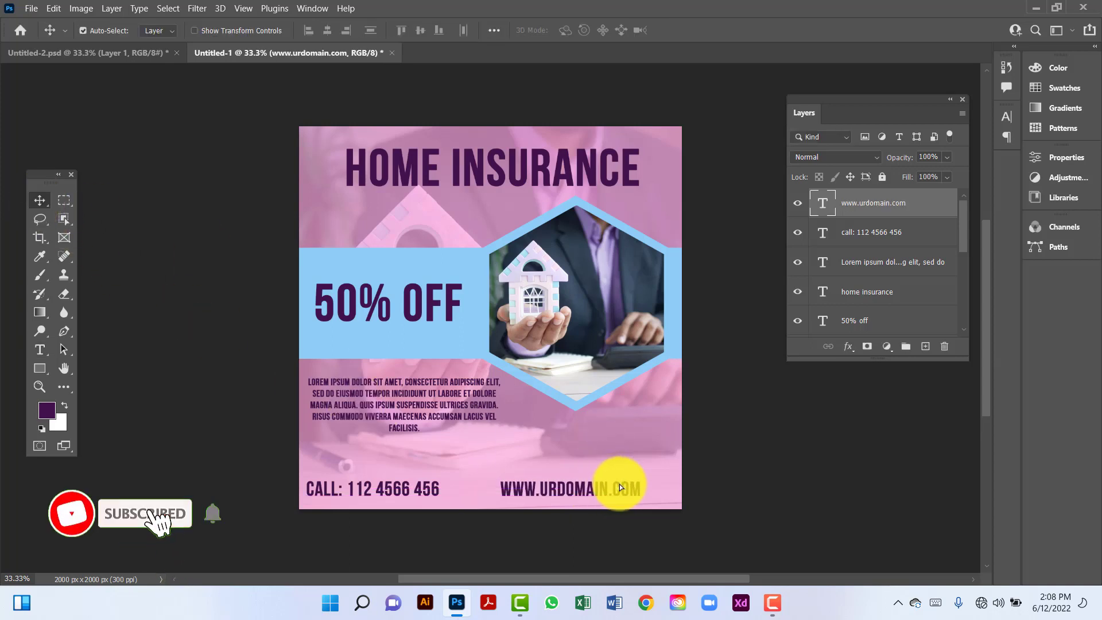
left_click_drag(430, 489, 446, 491)
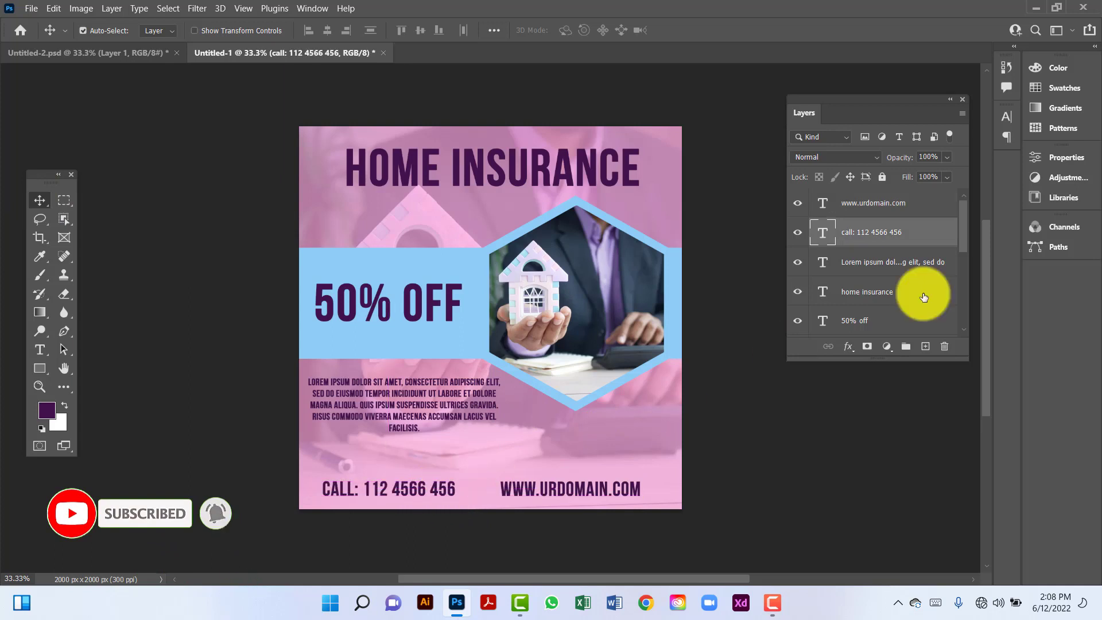
- Unlock the Background layer and gather all layers into one group named "Design"
left_click_drag(964, 229, 959, 305)
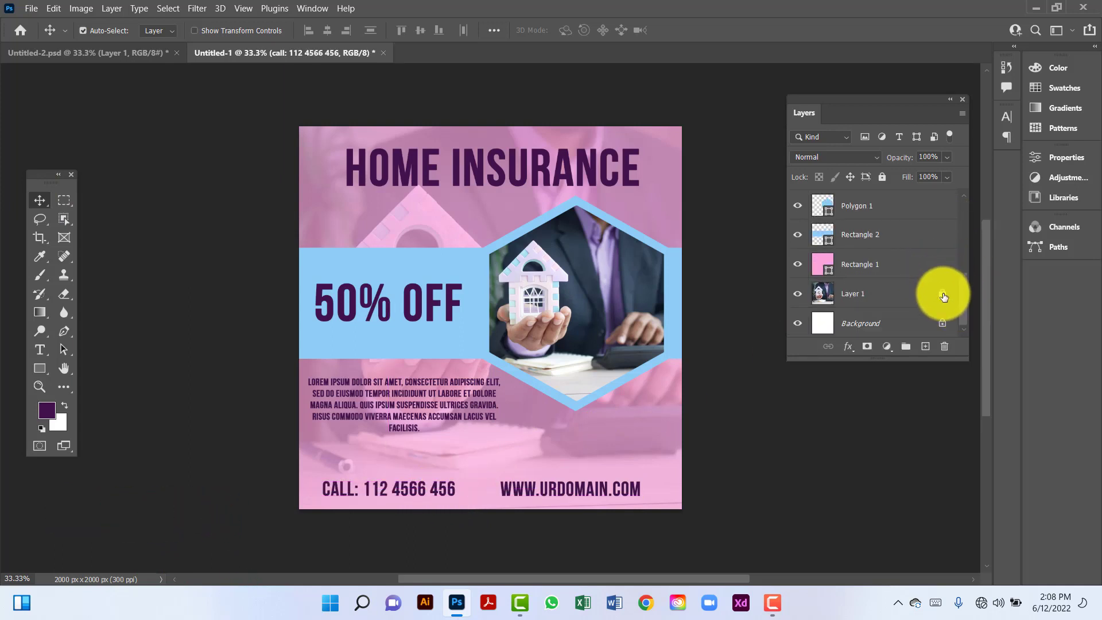
left_click(942, 323)
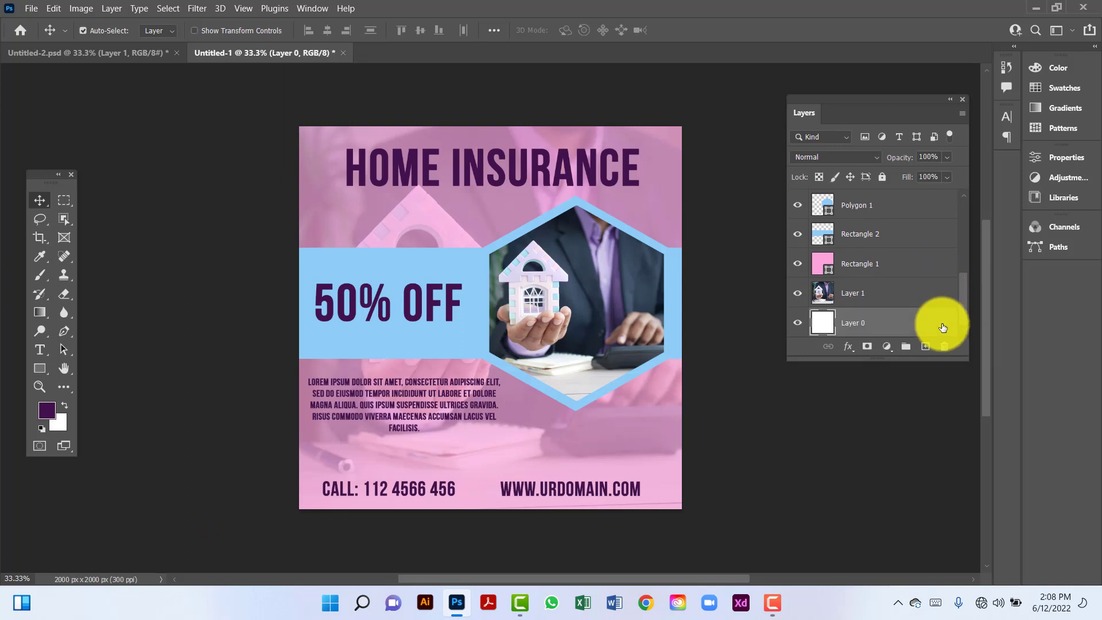
left_click_drag(963, 298, 956, 165)
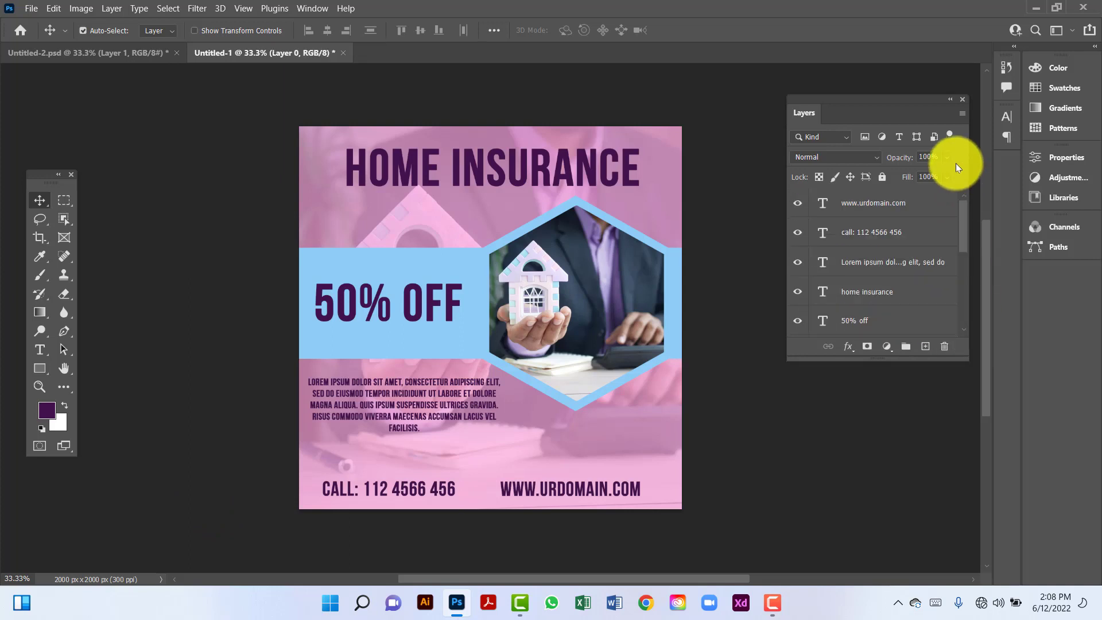
left_click(907, 203, "shift")
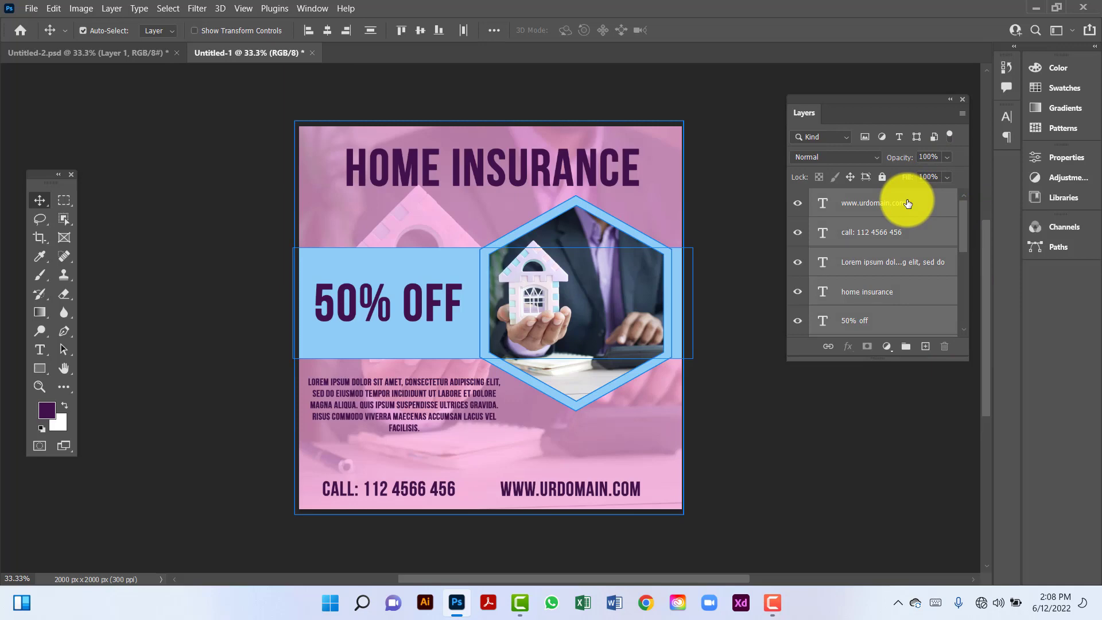
key("ctrl+g")
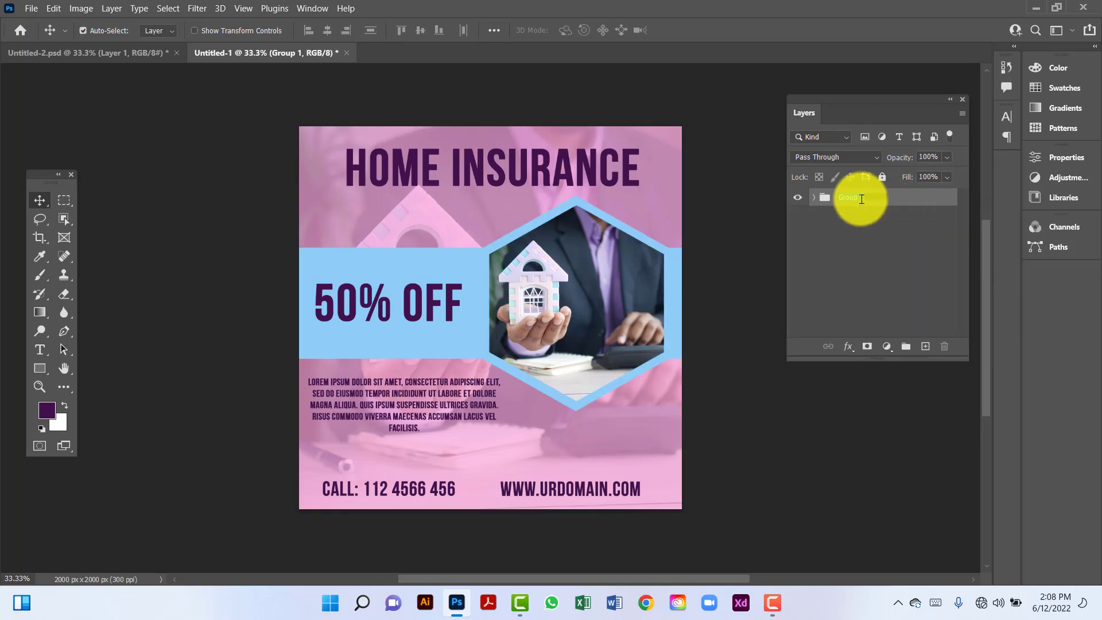
left_click(861, 199)
type("Design")
key("Return")
- Create a new 1920 x 1080 px document at 300 pixels/inch with a white background
left_click(31, 8)
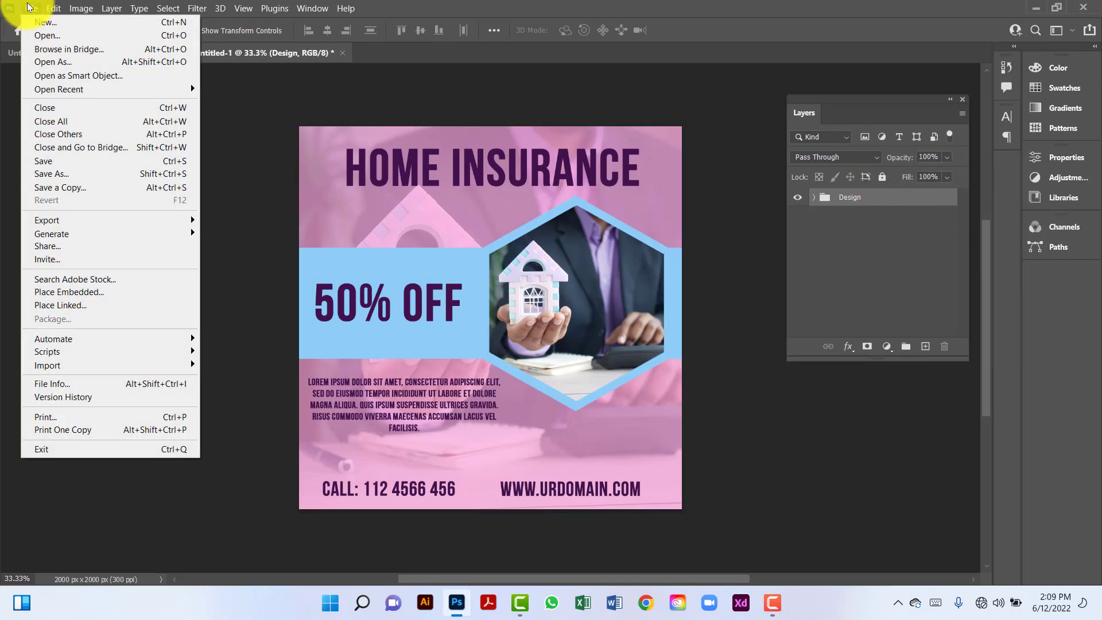
left_click(55, 22)
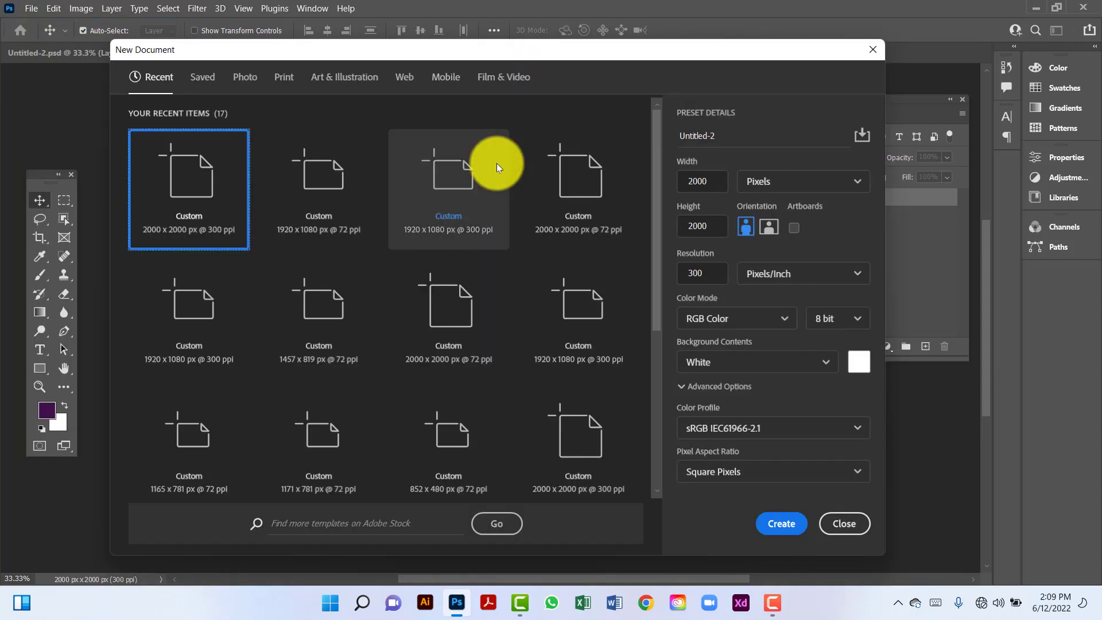
double_click(699, 181)
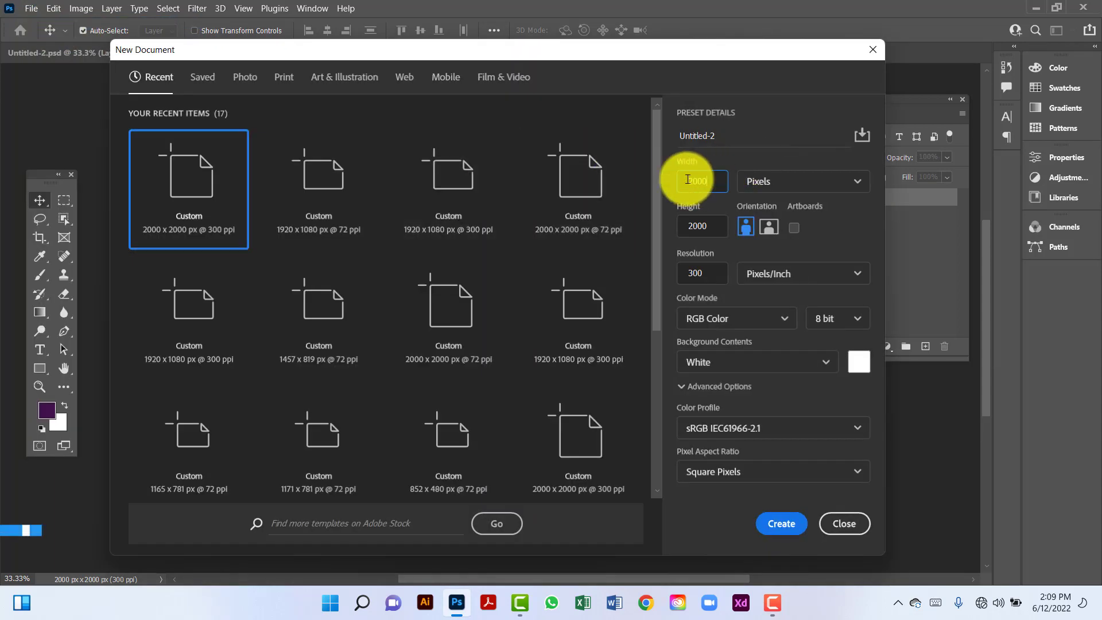
type("1920")
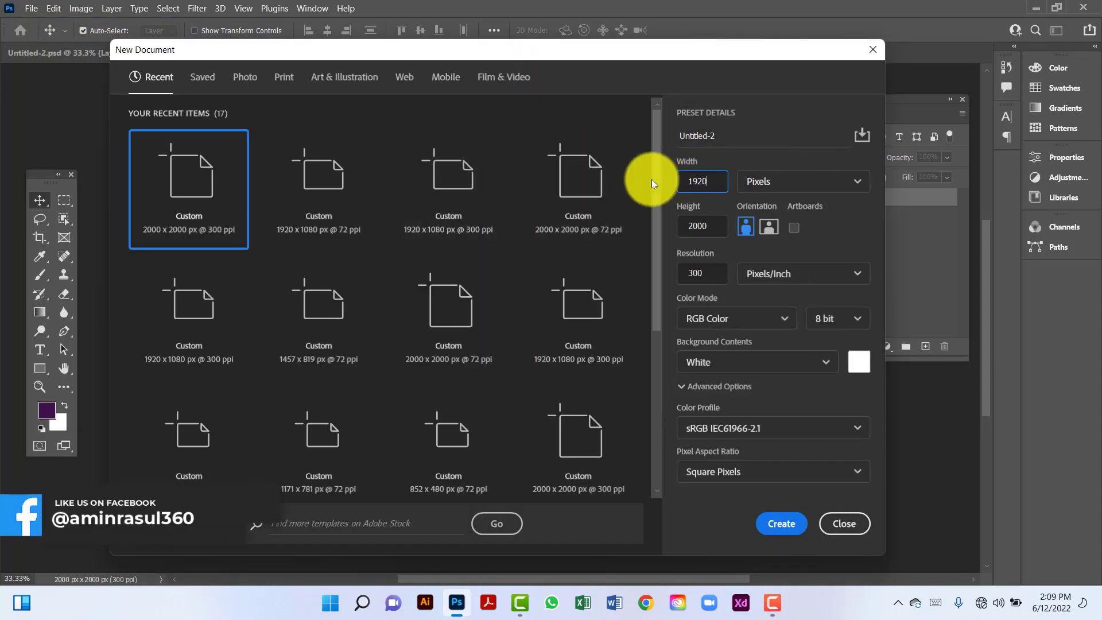
double_click(697, 224)
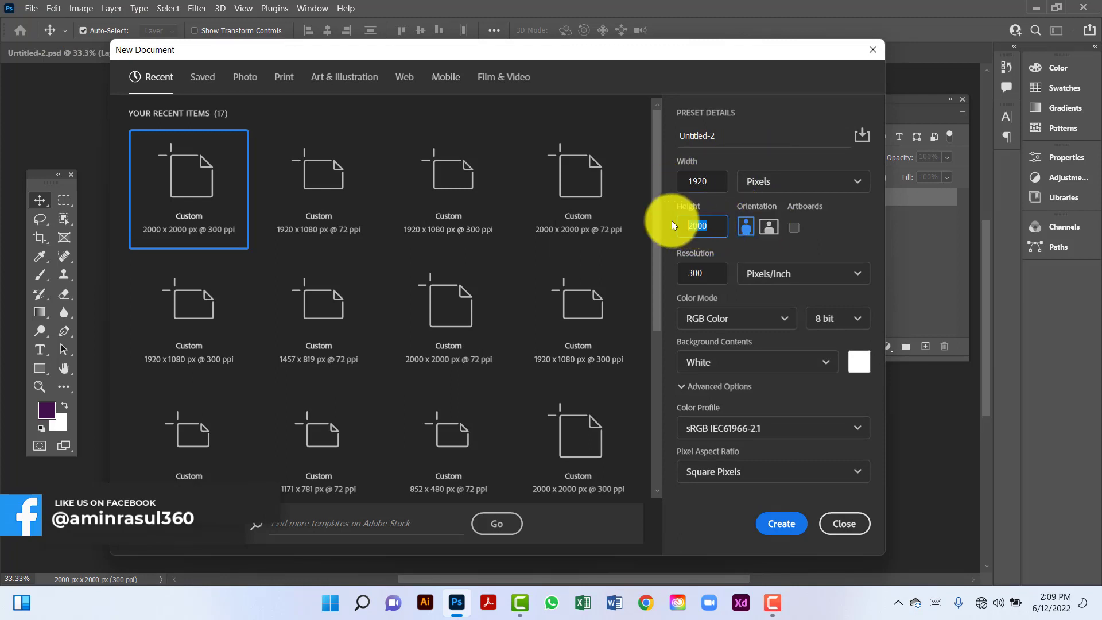
type("1080")
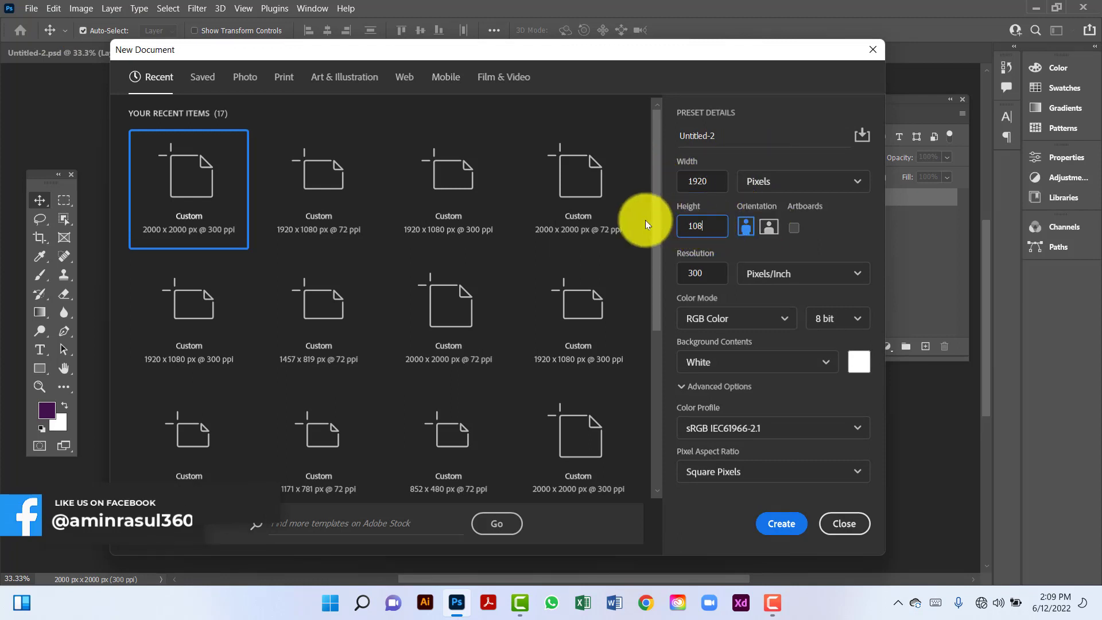
left_click(779, 524)
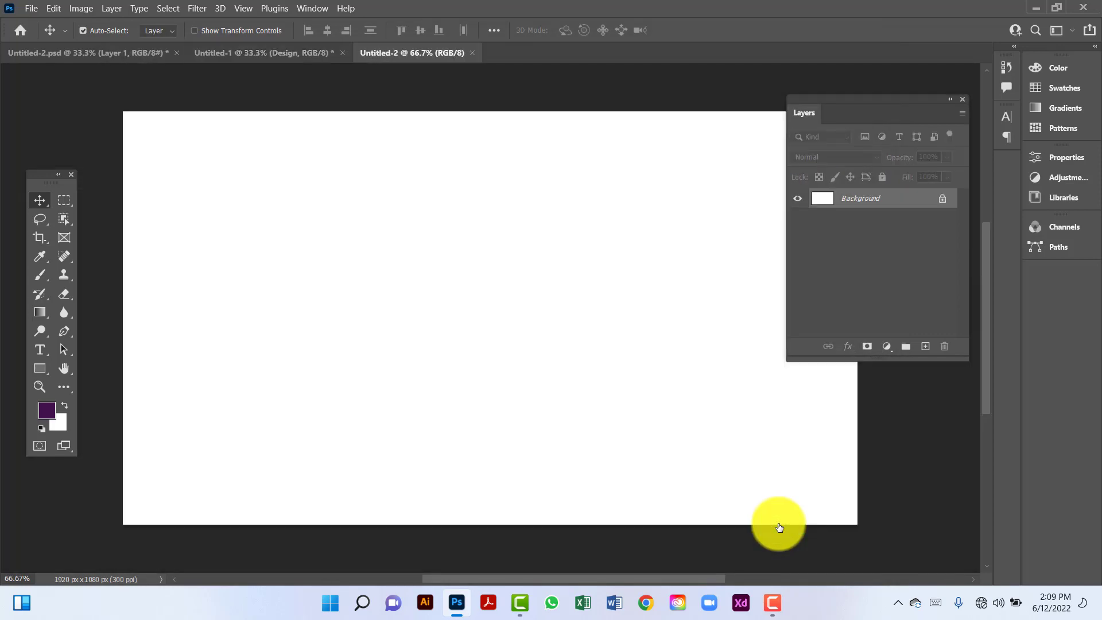
- Copy the entire visible home insurance design from Untitled-1 and paste it as one flattened layer into the new document
left_click(273, 52)
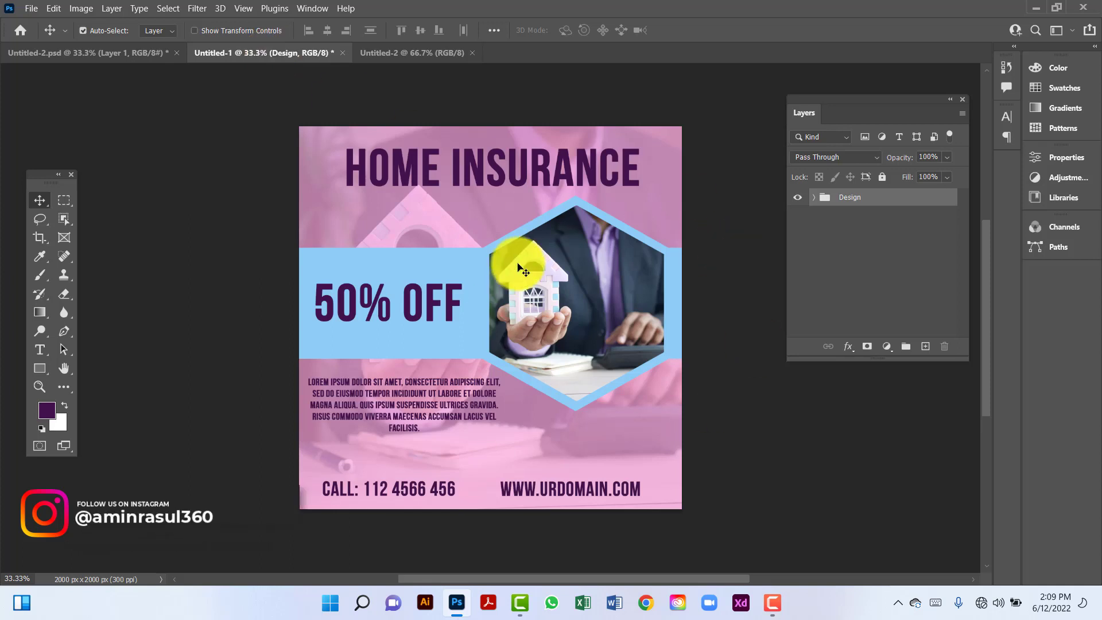
key("ctrl+a")
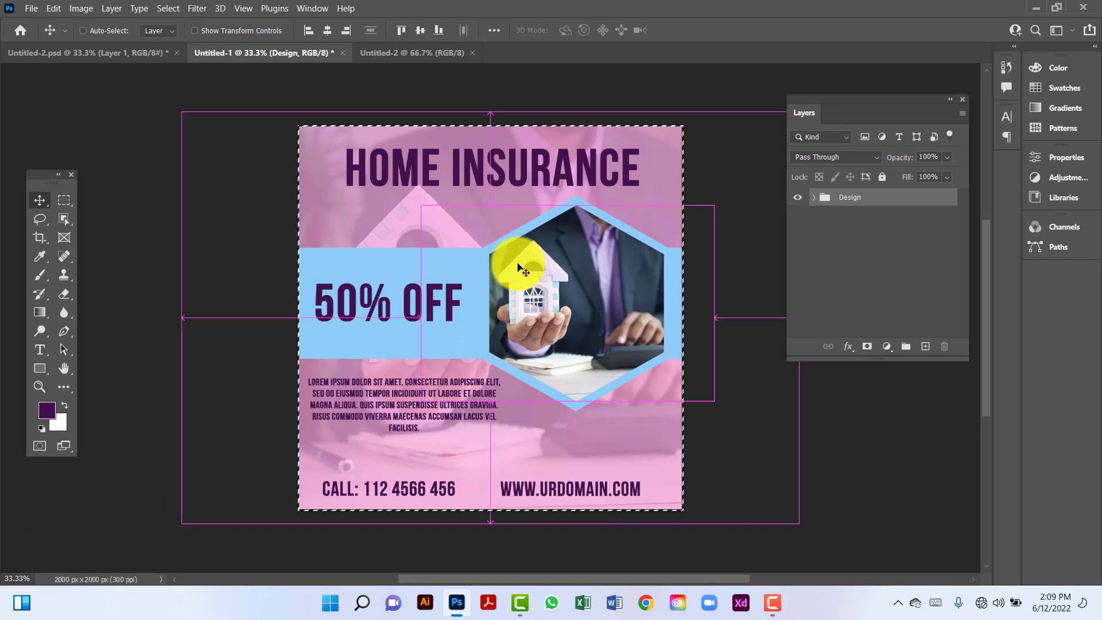
left_click(438, 49)
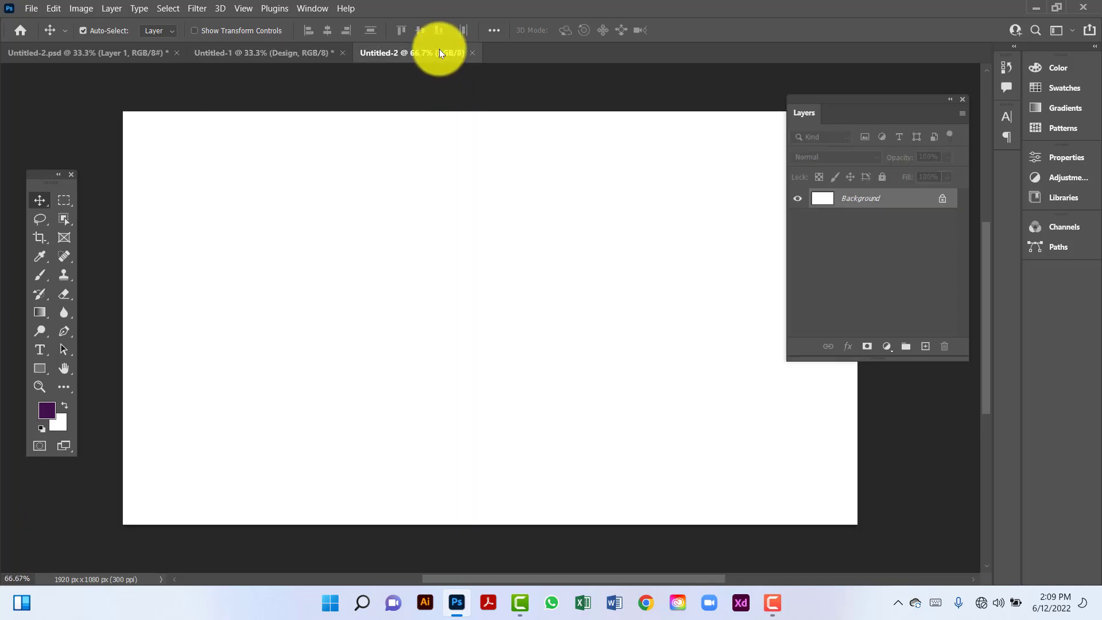
key("ctrl+v")
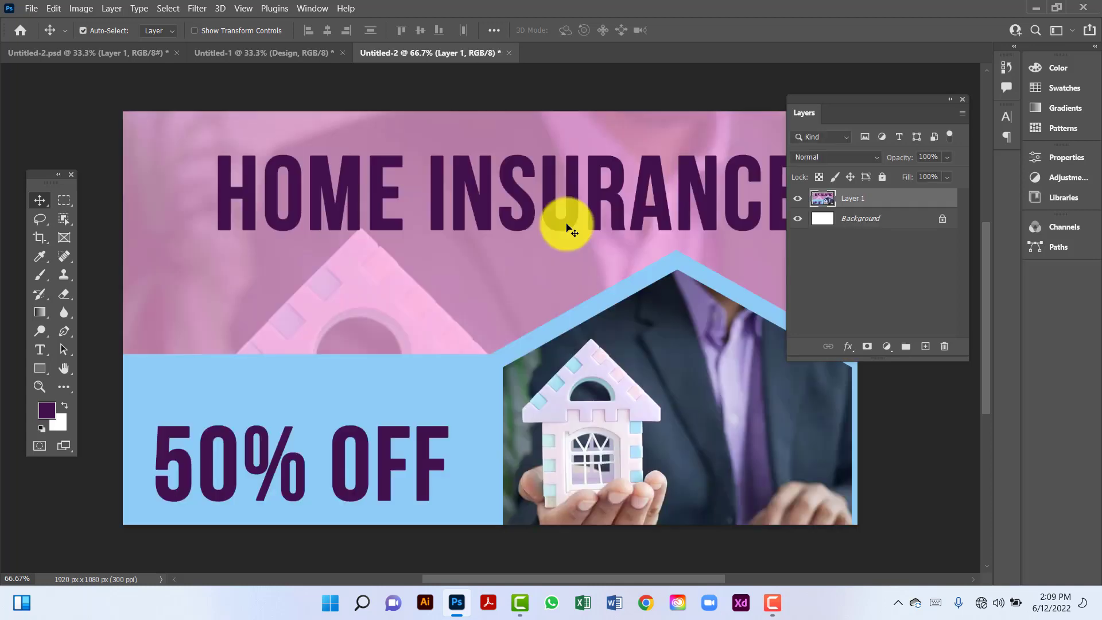
- Scale the pasted promo down proportionally to about 48.89% and center it on the canvas
key("ctrl+t")
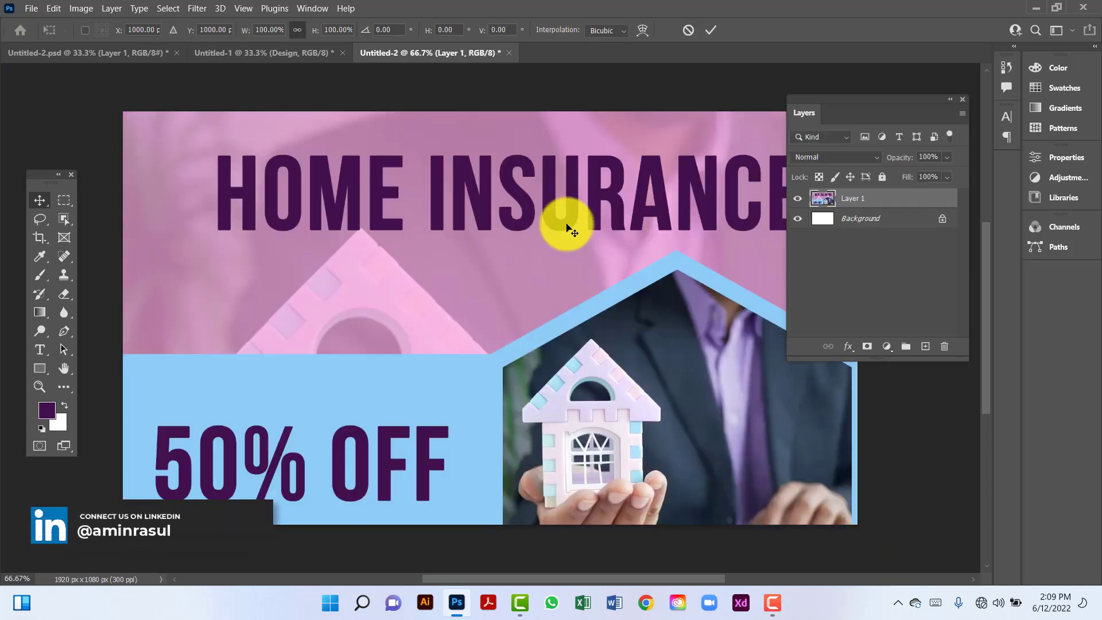
left_click_drag(125, 116, 386, 374)
left_click_drag(613, 409, 491, 234)
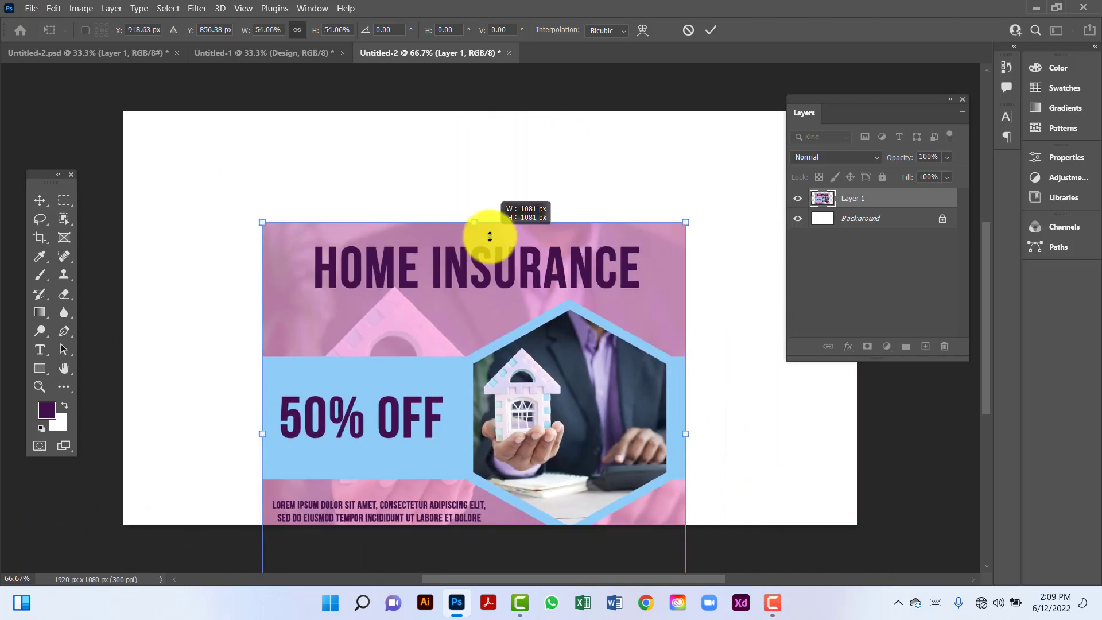
left_click_drag(499, 391, 513, 256)
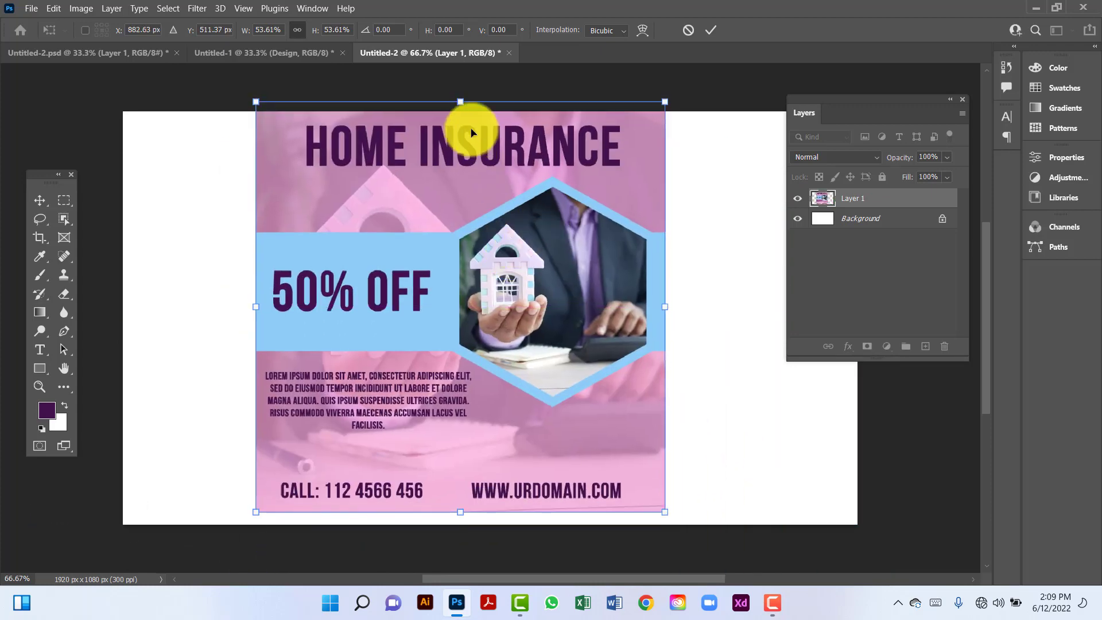
left_click_drag(458, 99, 471, 139)
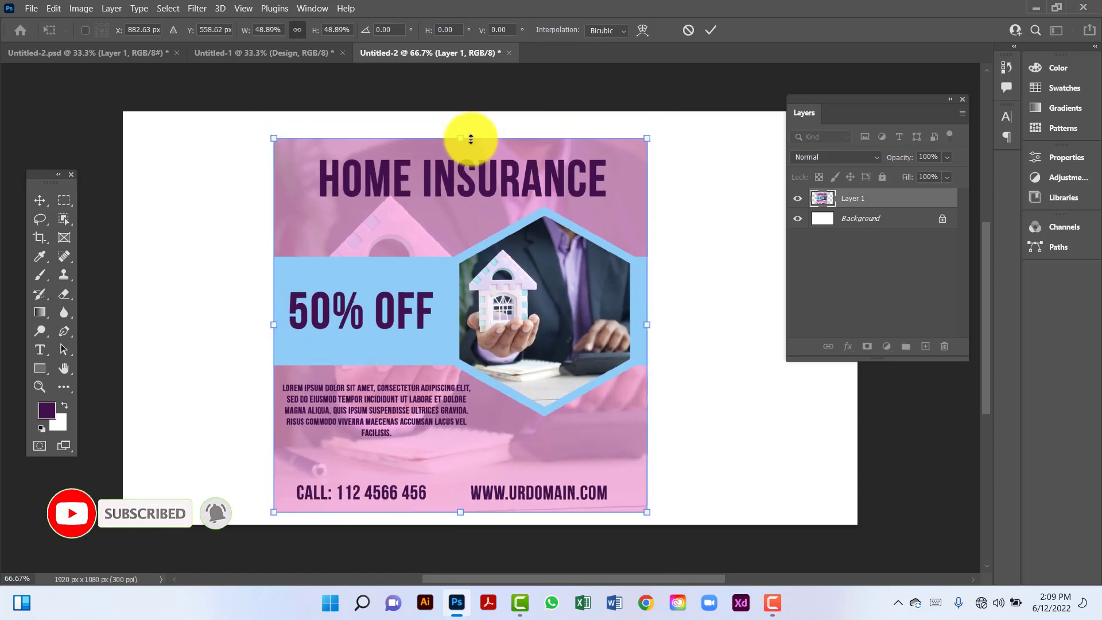
left_click_drag(552, 256, 582, 246)
key("Return")
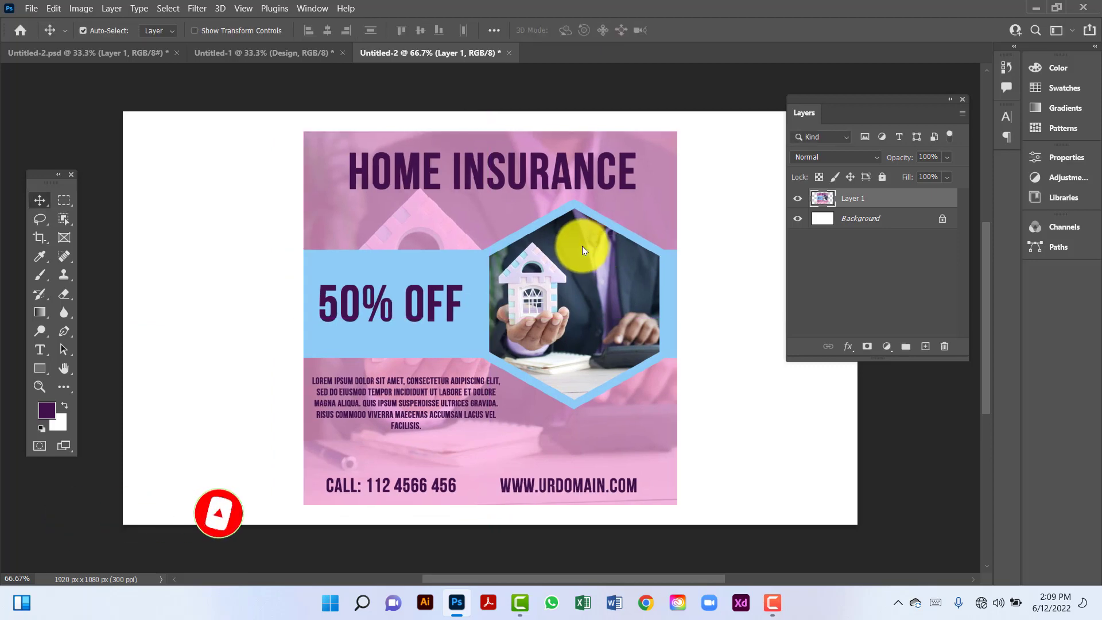
- Draw a circle about 886 px across over the canvas's upper-left corner and fill it light blue
left_click(46, 370)
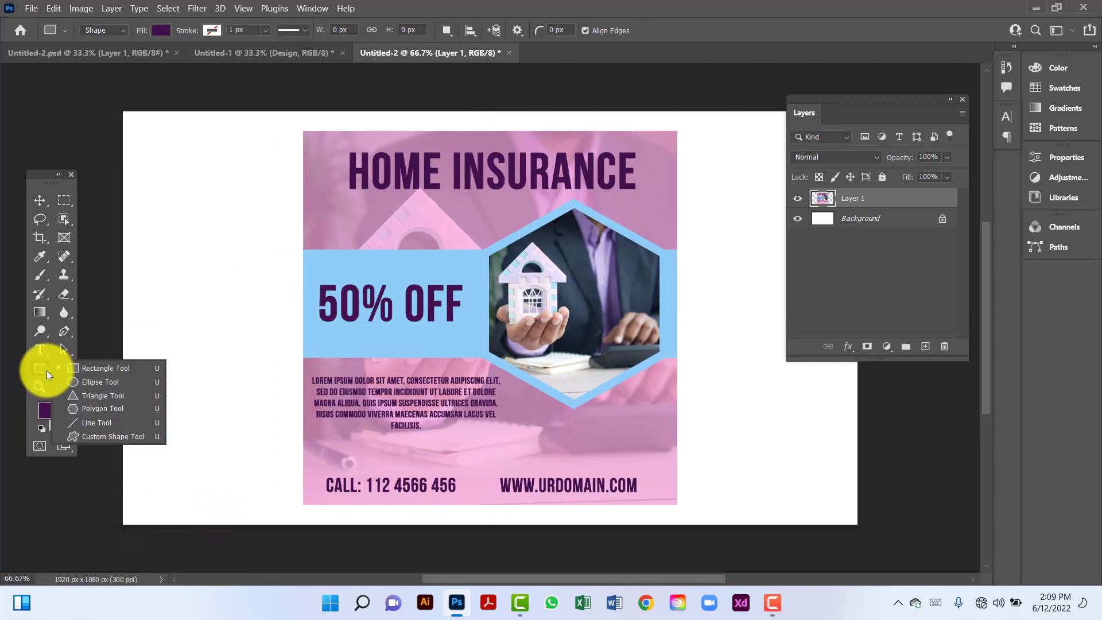
left_click(92, 383)
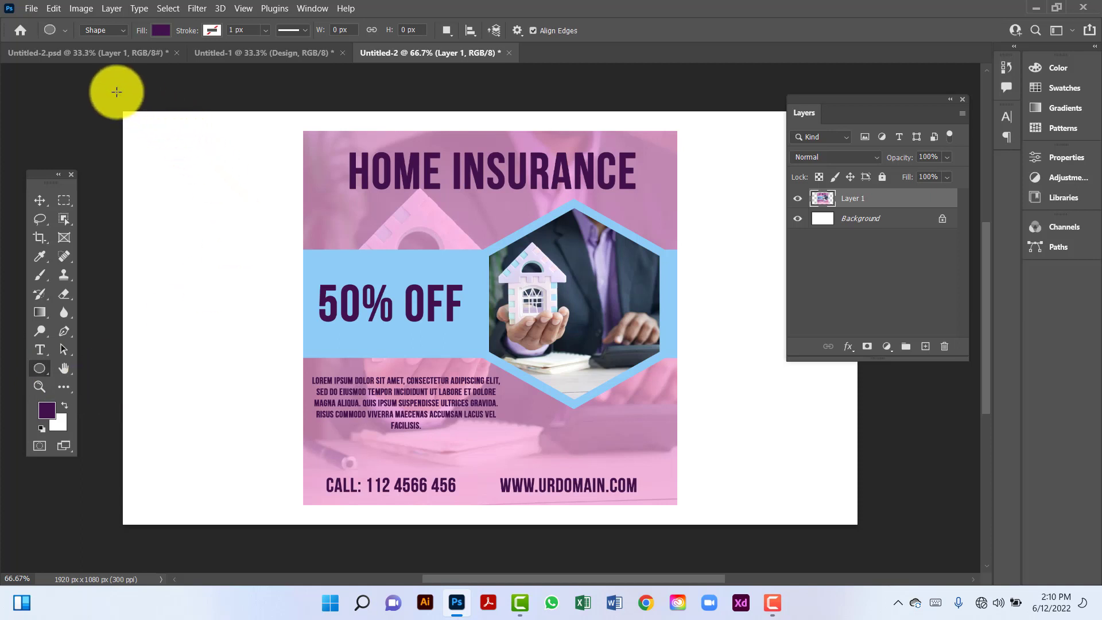
left_click_drag(115, 91, 352, 259)
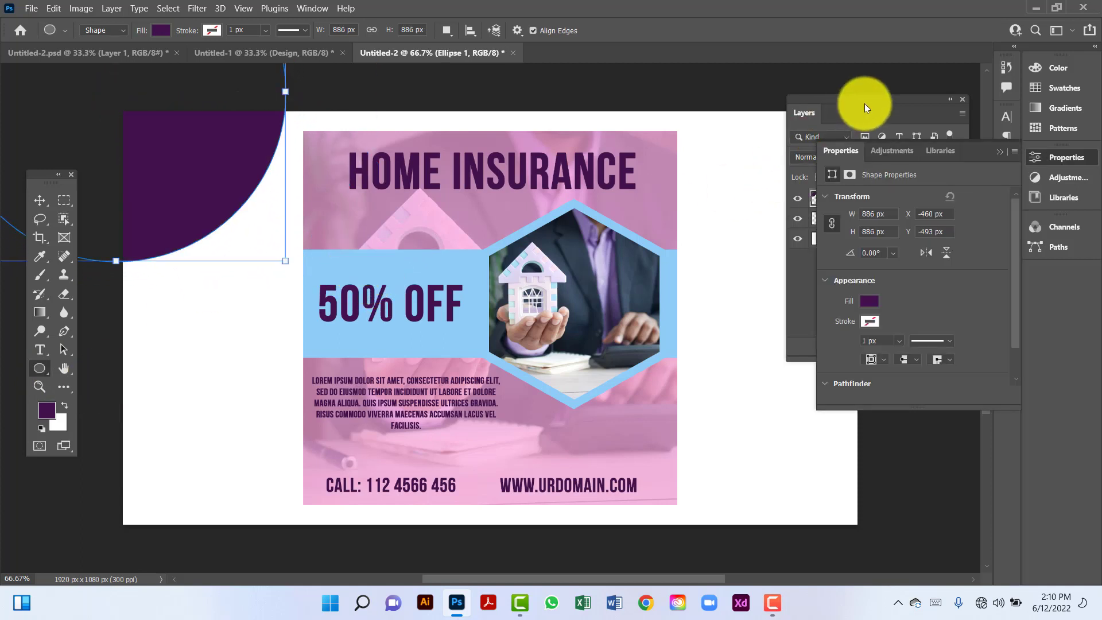
left_click(1002, 153)
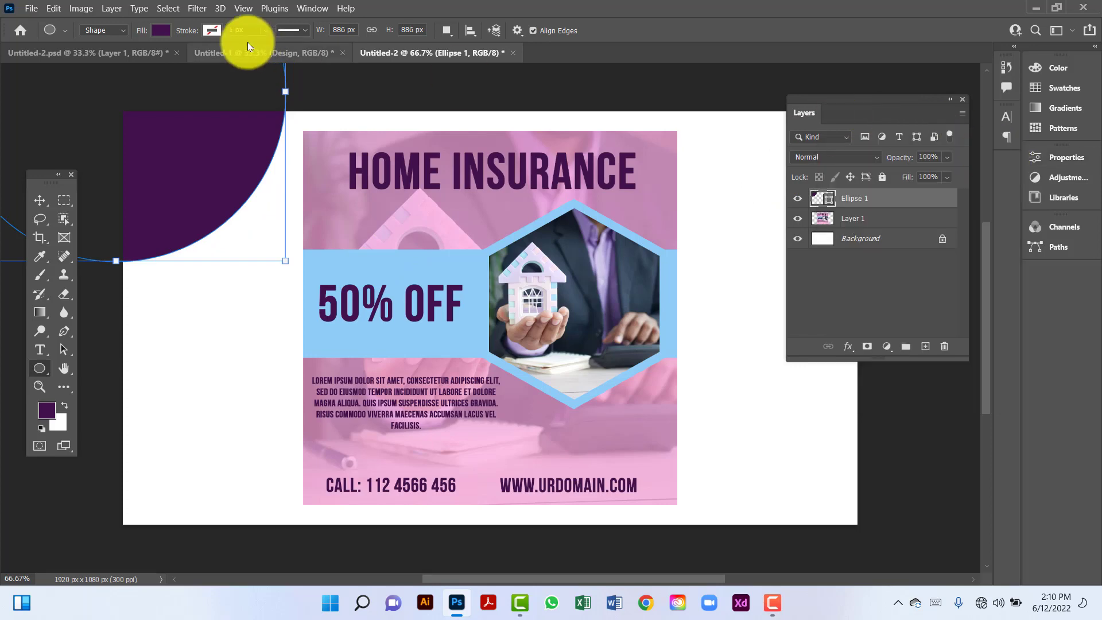
left_click(158, 27)
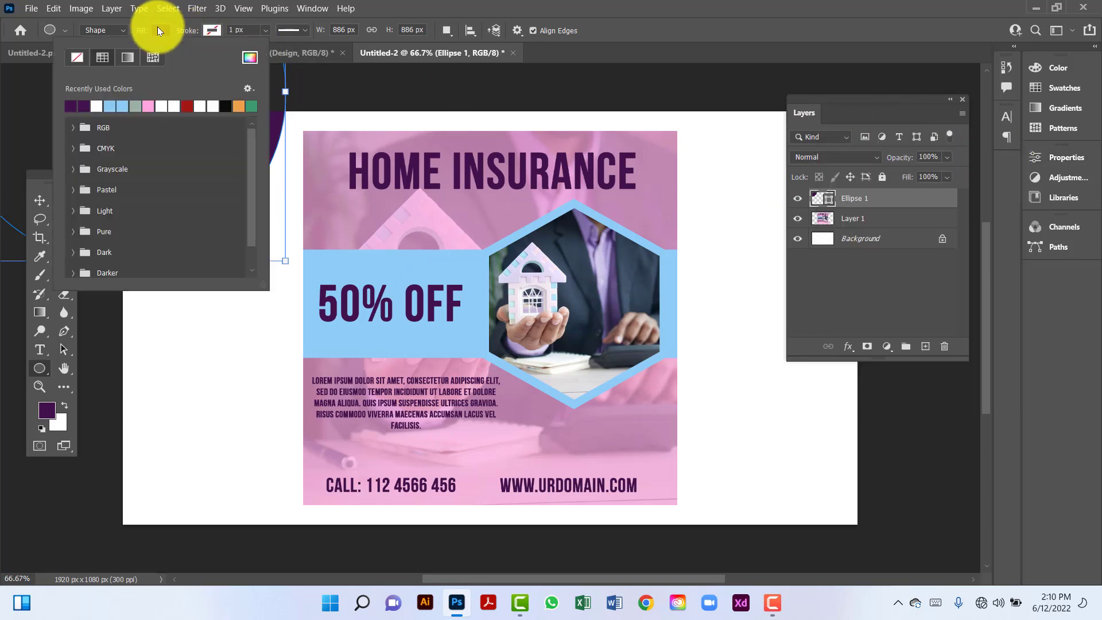
left_click(109, 106)
- Shift the blue circle partly behind the promo by stacking it below Layer 1, and place a copy at the canvas's lower-right corner
left_click(33, 200)
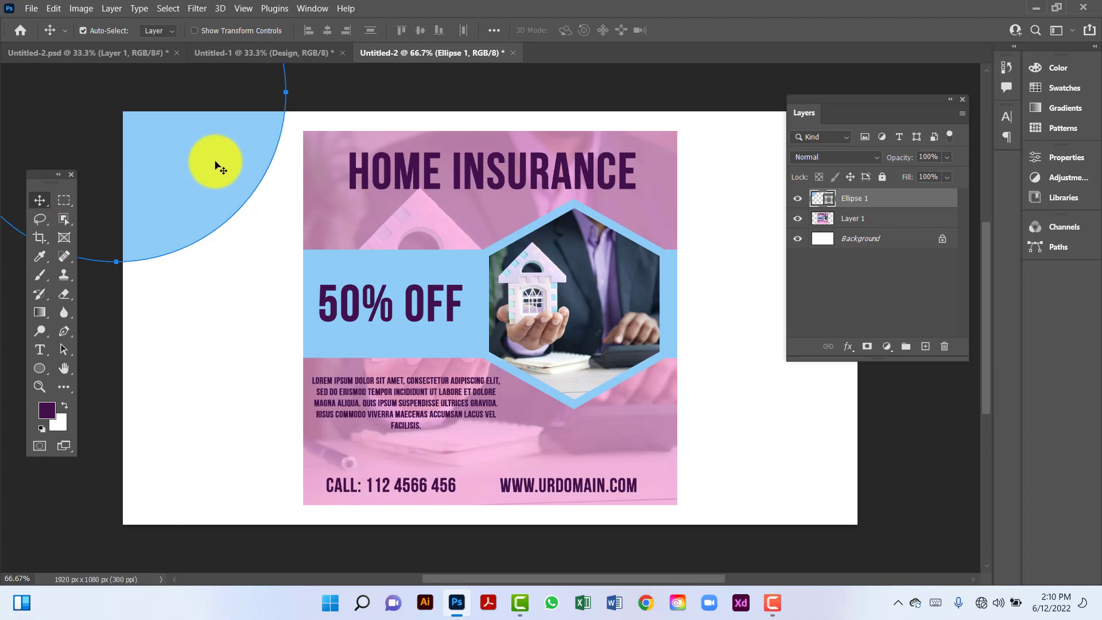
left_click_drag(225, 166, 338, 186)
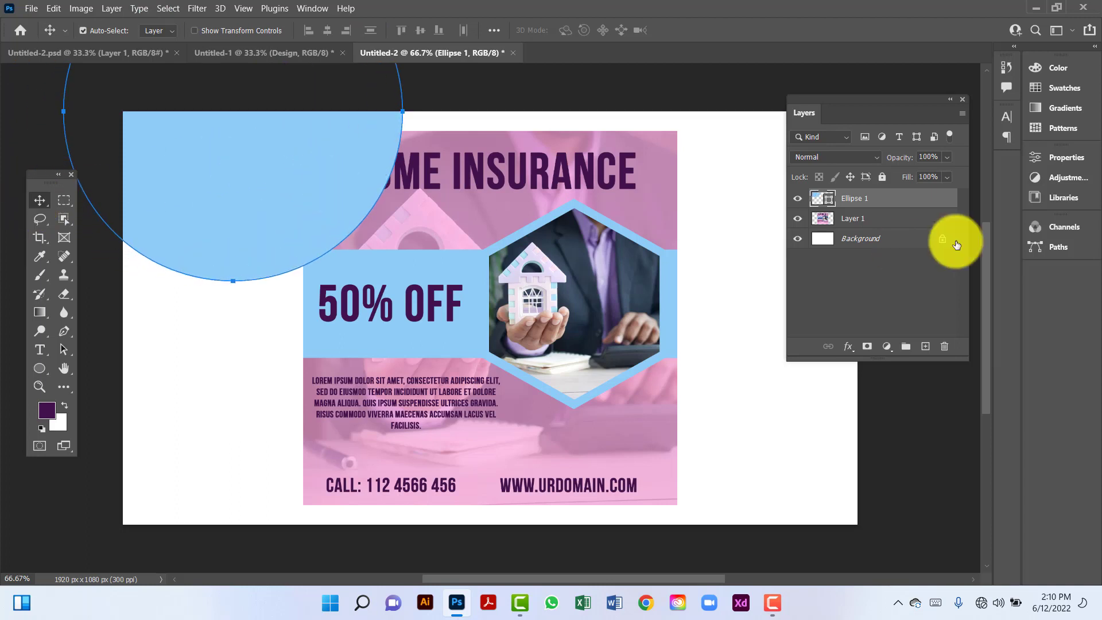
left_click_drag(916, 207, 912, 222)
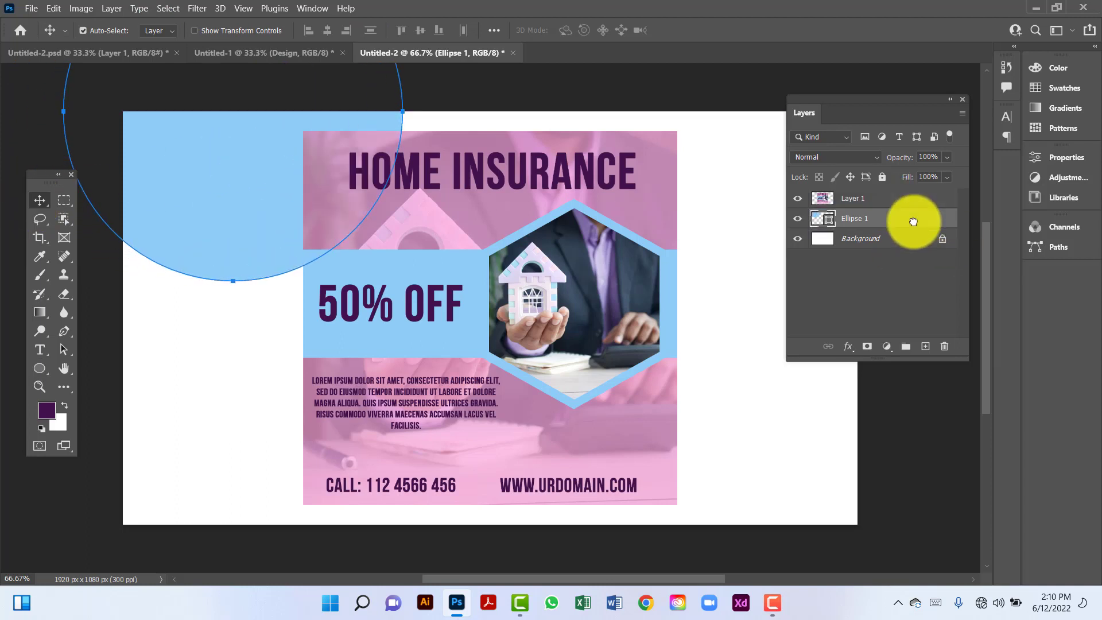
left_click_drag(208, 184, 709, 529)
- Scale the promo layer down proportionally to about 943 px square and recenter it on the canvas
left_click(508, 246)
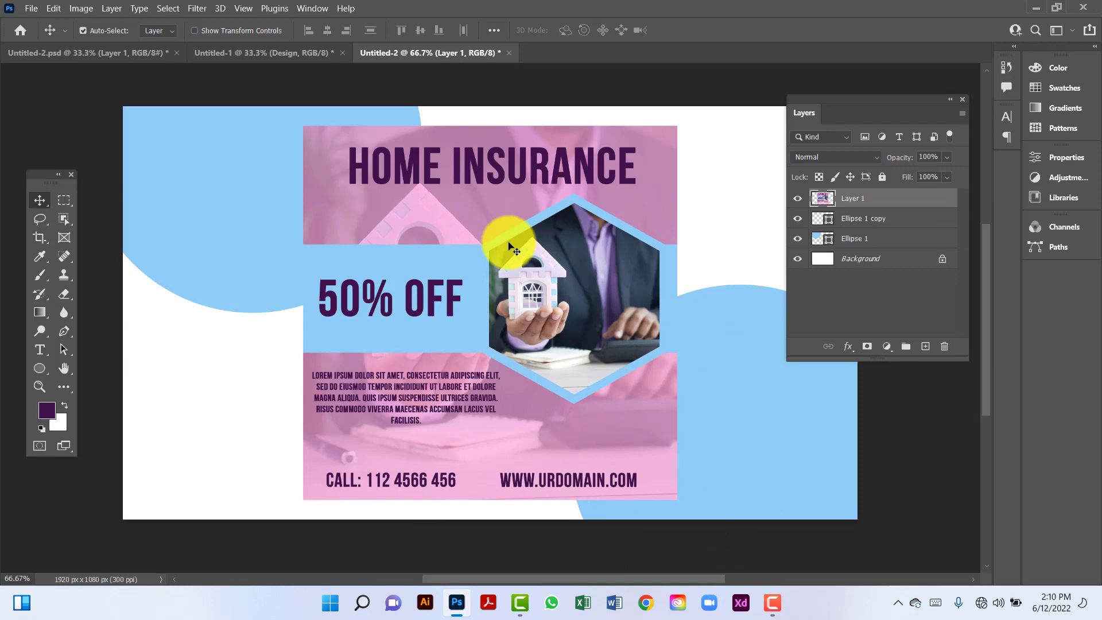
key("ctrl+t")
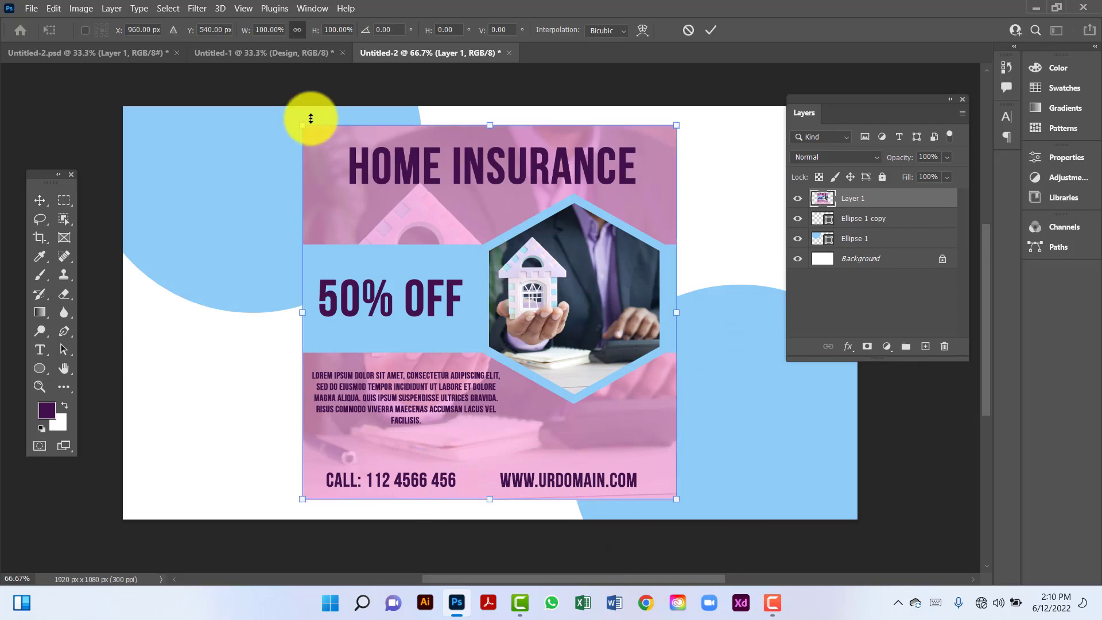
left_click_drag(304, 127, 313, 138)
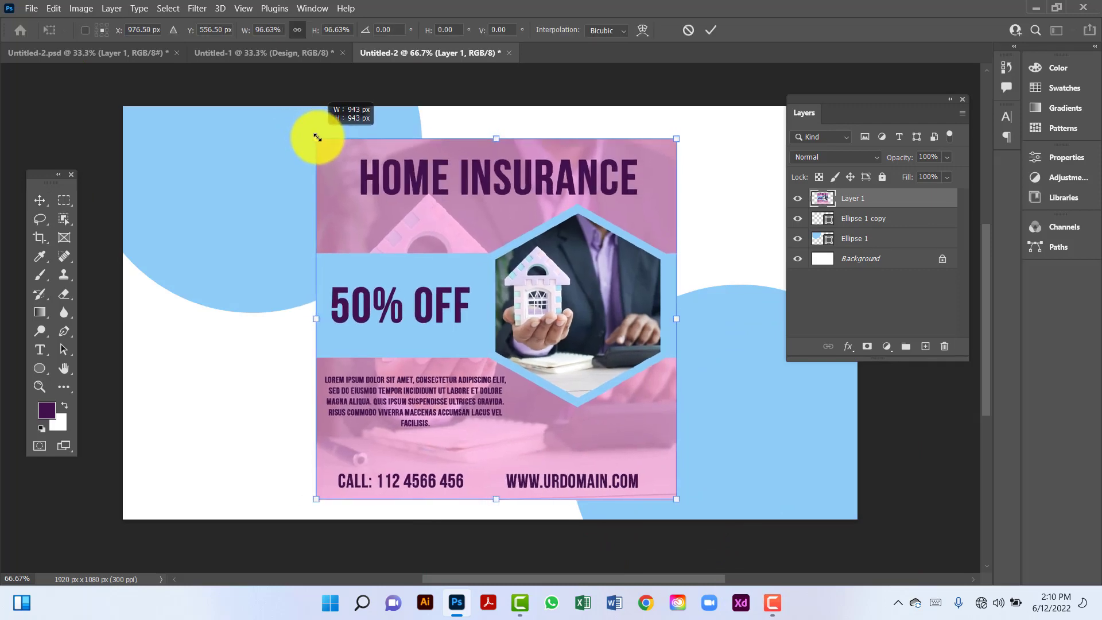
left_click_drag(502, 332, 497, 327)
key("Return")
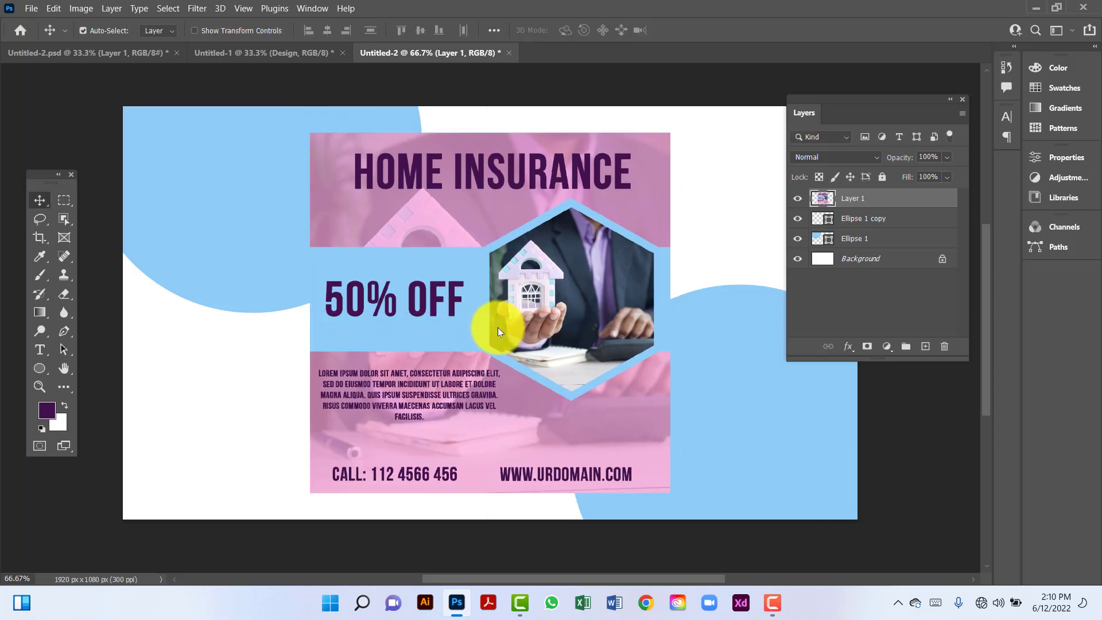
- Add a Multiply drop shadow to the promo layer with its opacity set to 75%
double_click(934, 208)
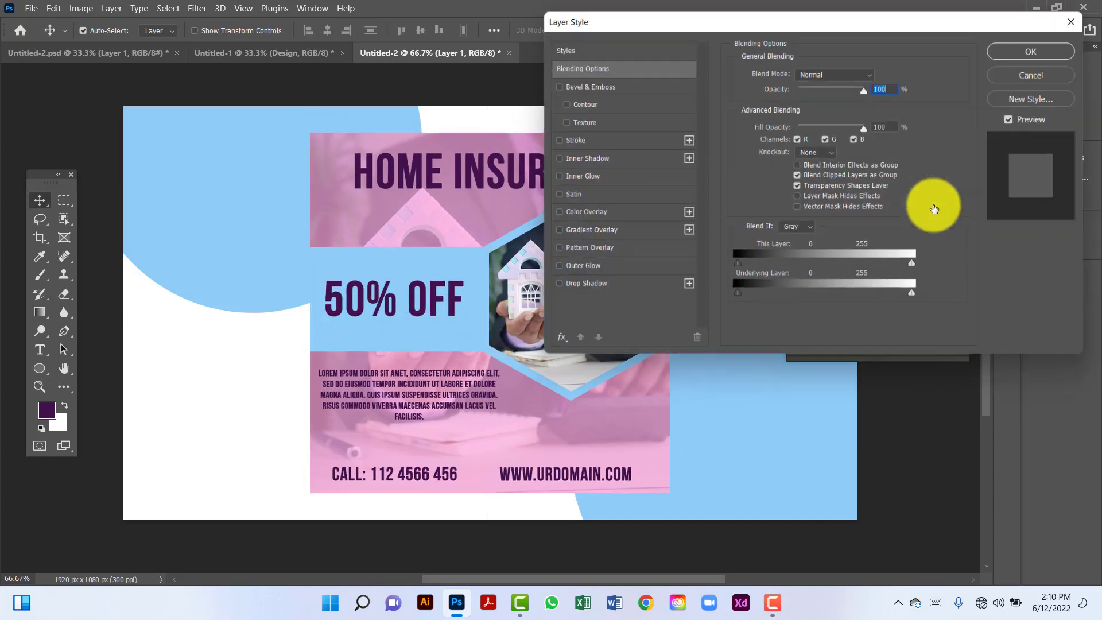
left_click(628, 290)
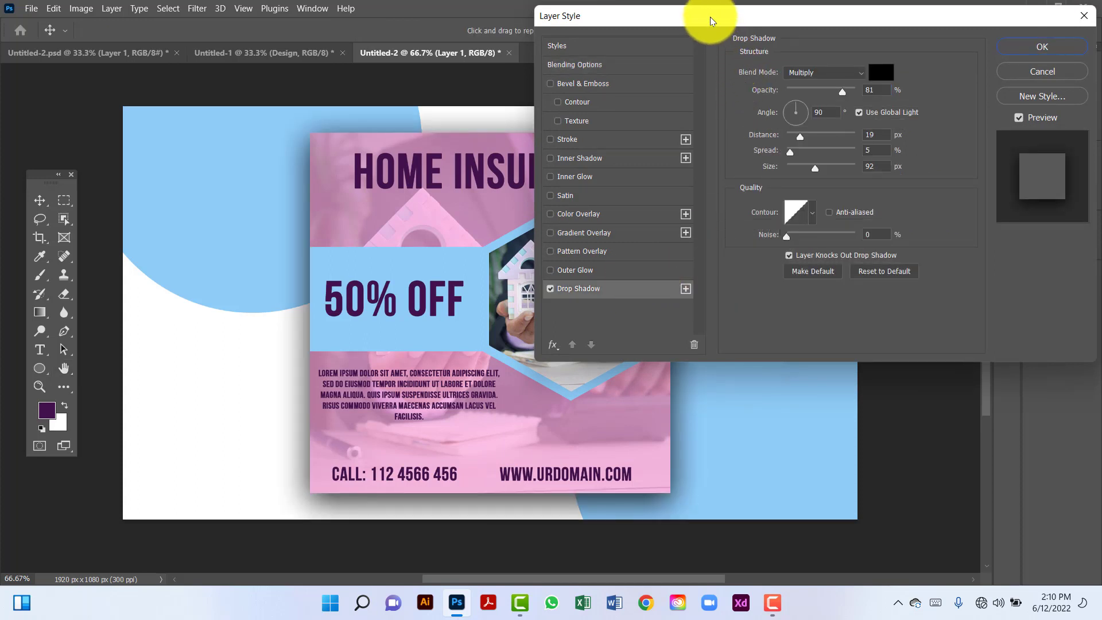
left_click_drag(710, 21, 836, 21)
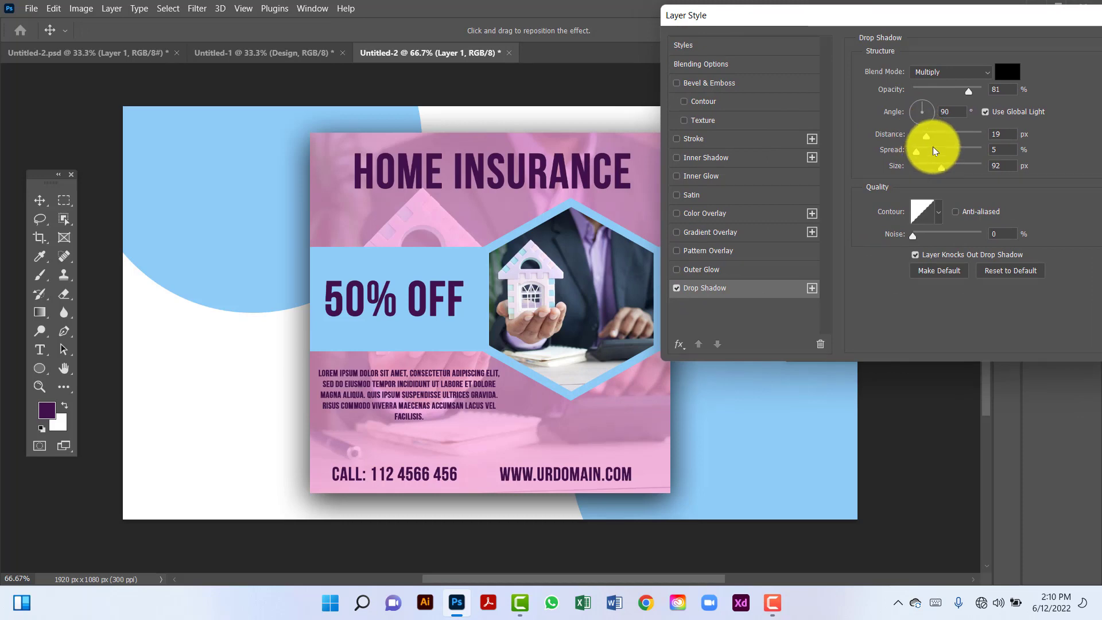
left_click(996, 89)
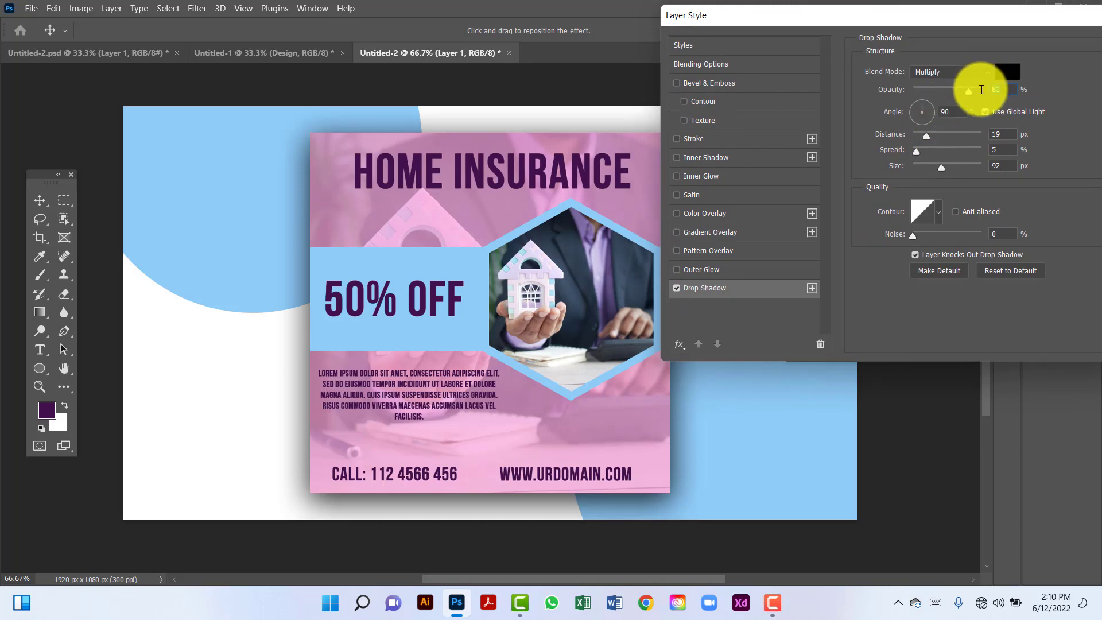
key("Return")
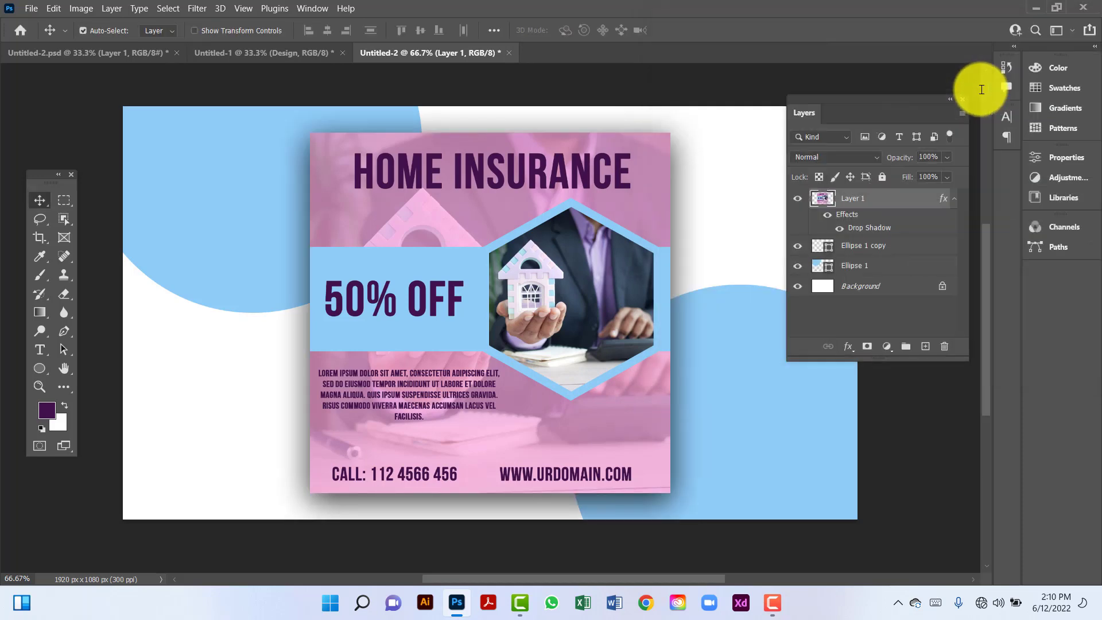
- Set the promo layer's drop shadow to a distance of 15 px, a spread of 7% and a size of 100 px
double_click(887, 230)
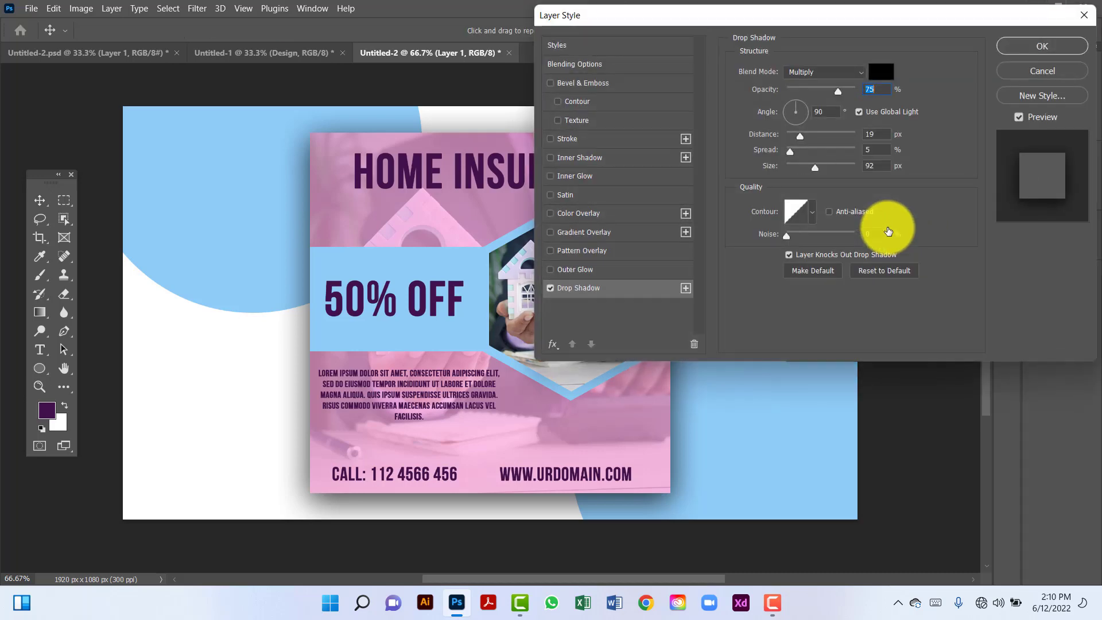
left_click(873, 134)
type("15")
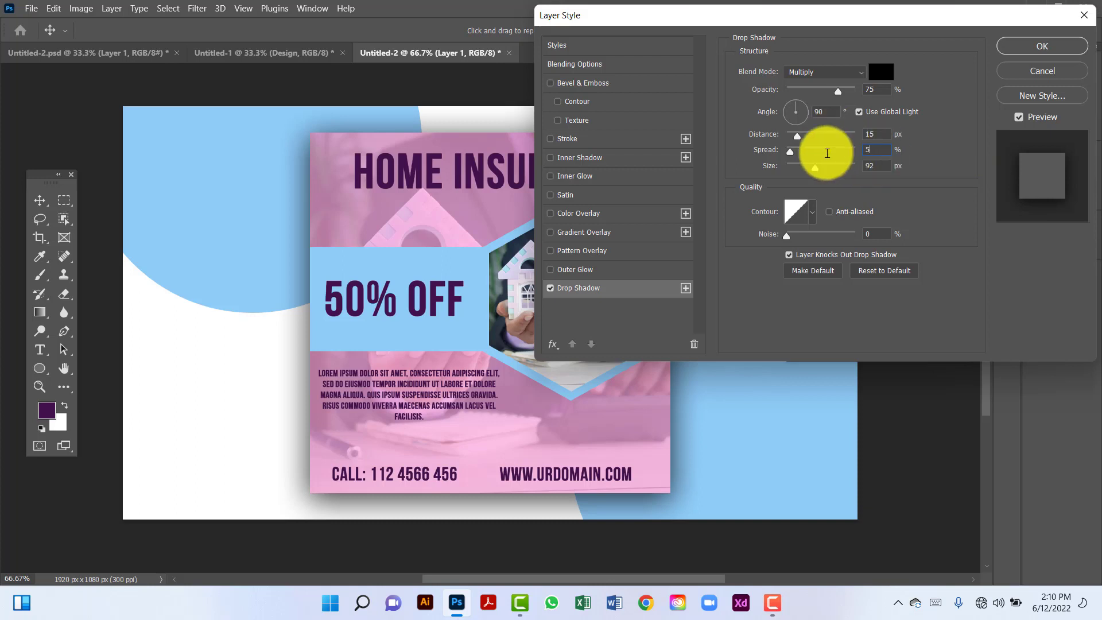
key("Tab")
type("7")
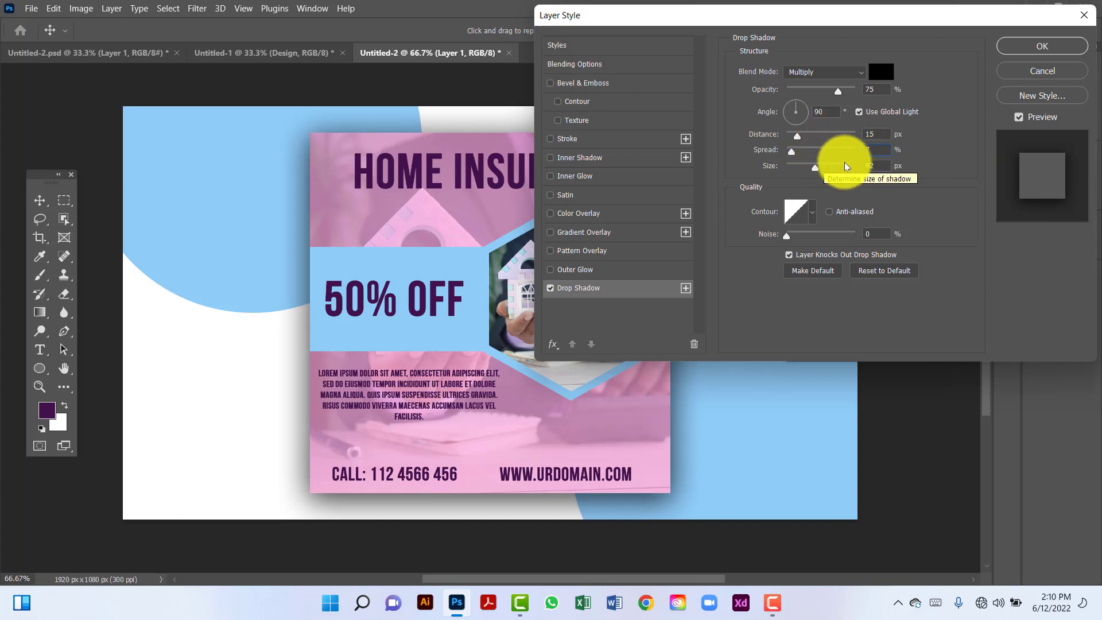
key("Tab")
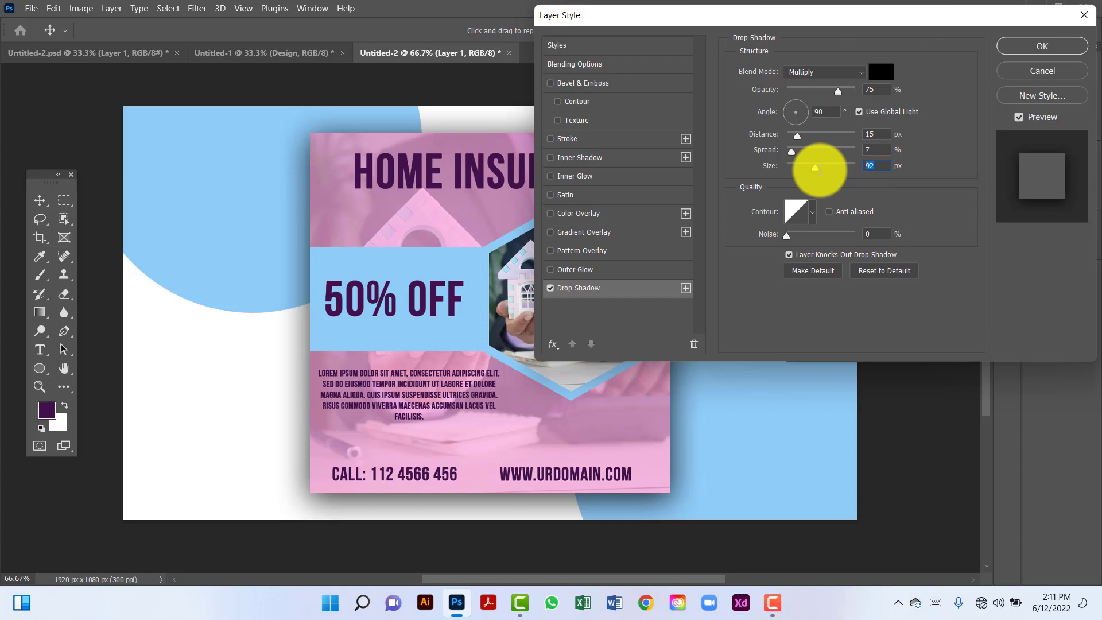
type("100")
left_click(873, 233)
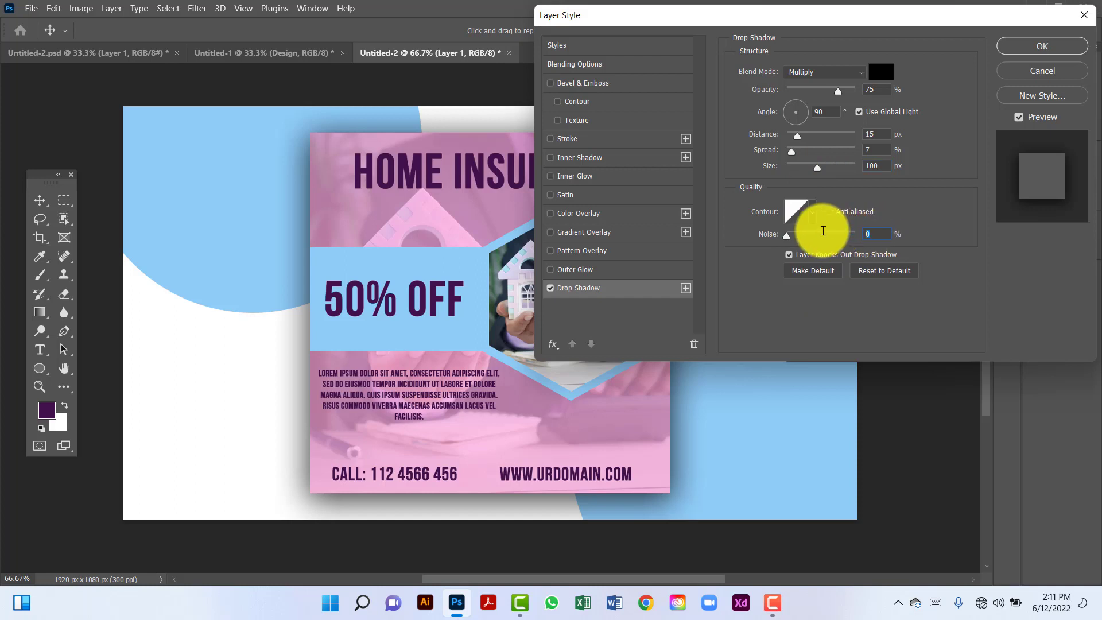
left_click(813, 211)
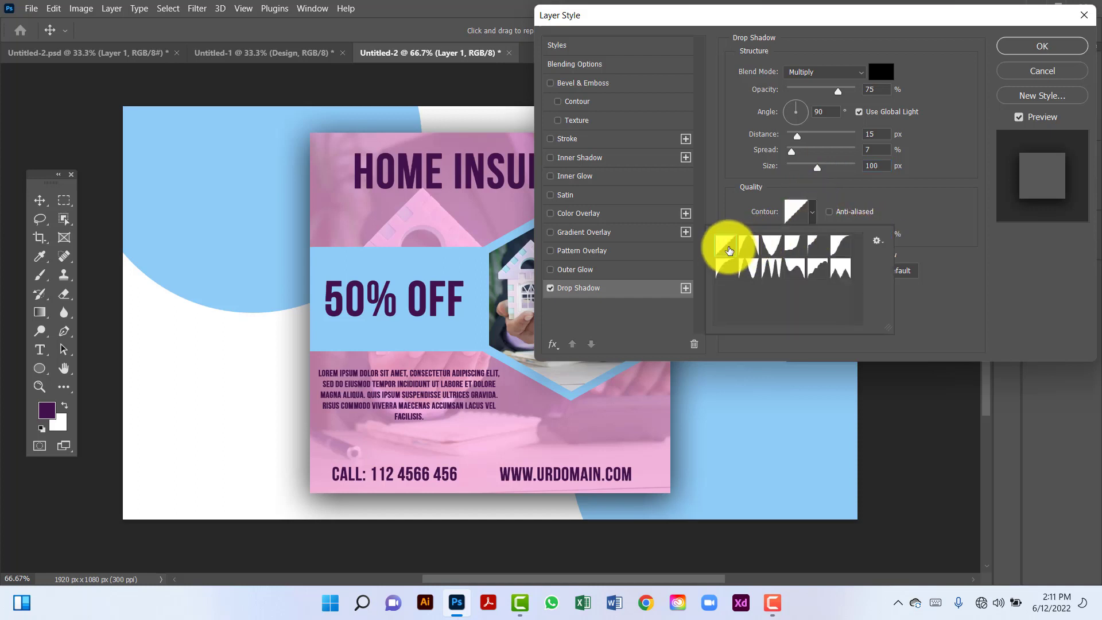
left_click(1048, 42)
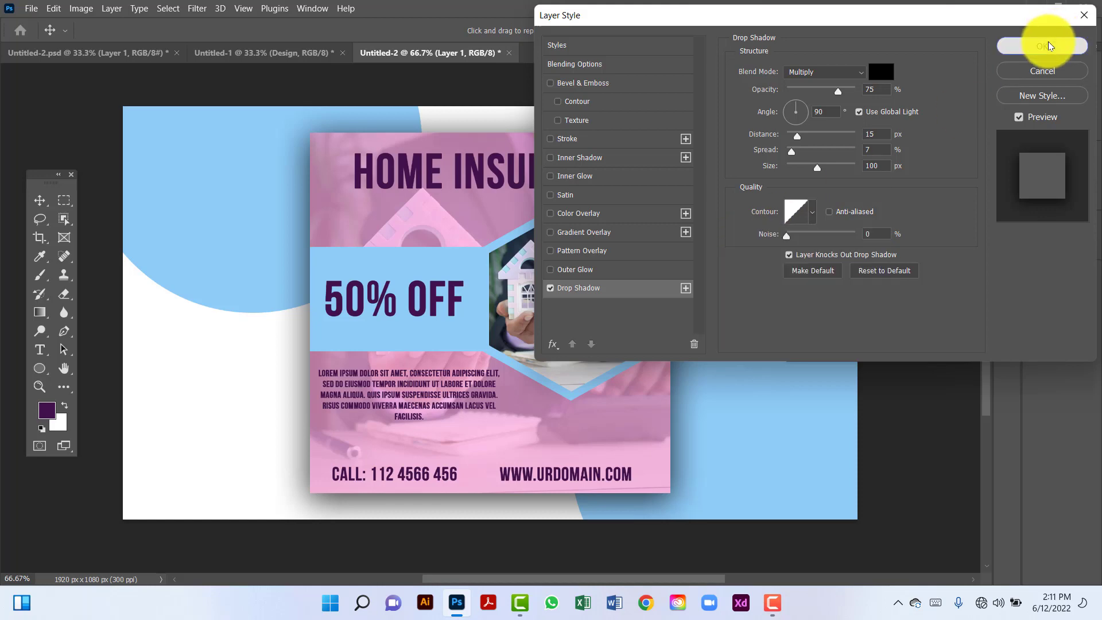
left_click(1048, 41)
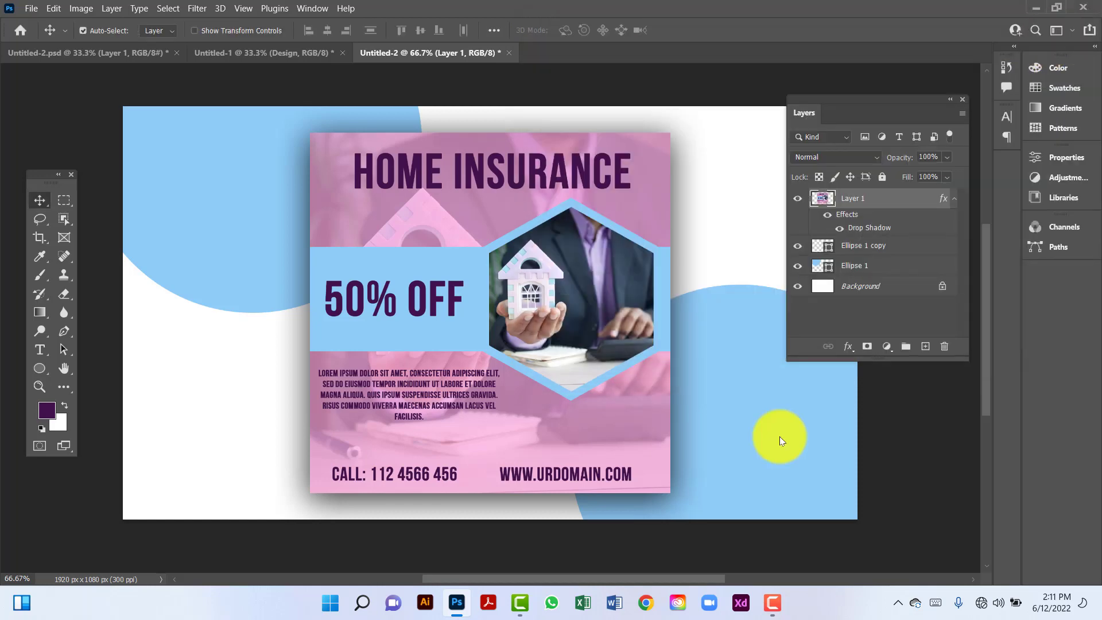